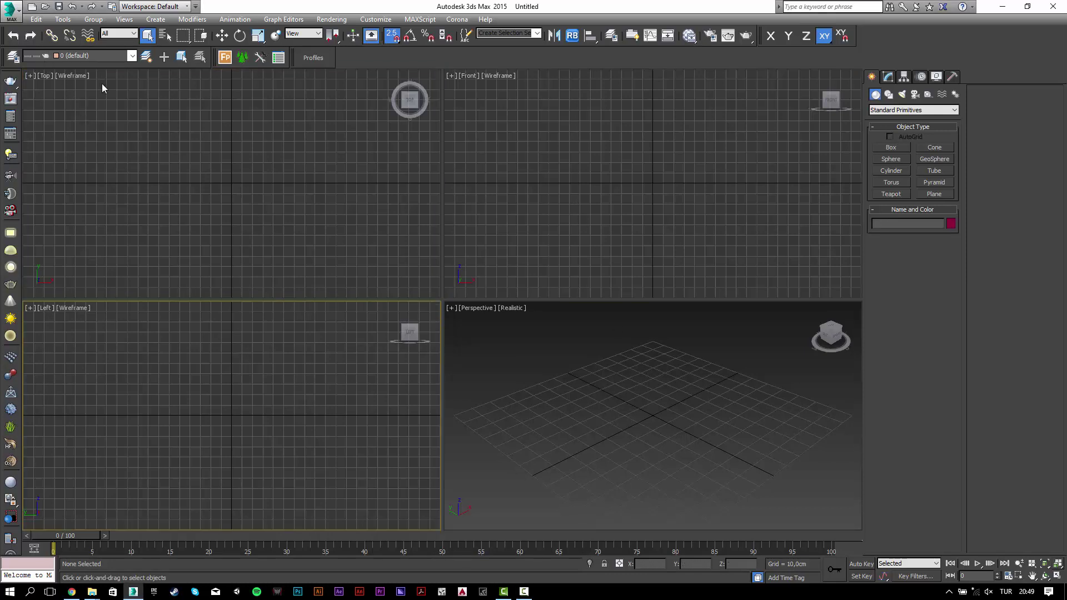
- Merge all objects from window_corona.max in the windows folder into the scene
click(10, 9)
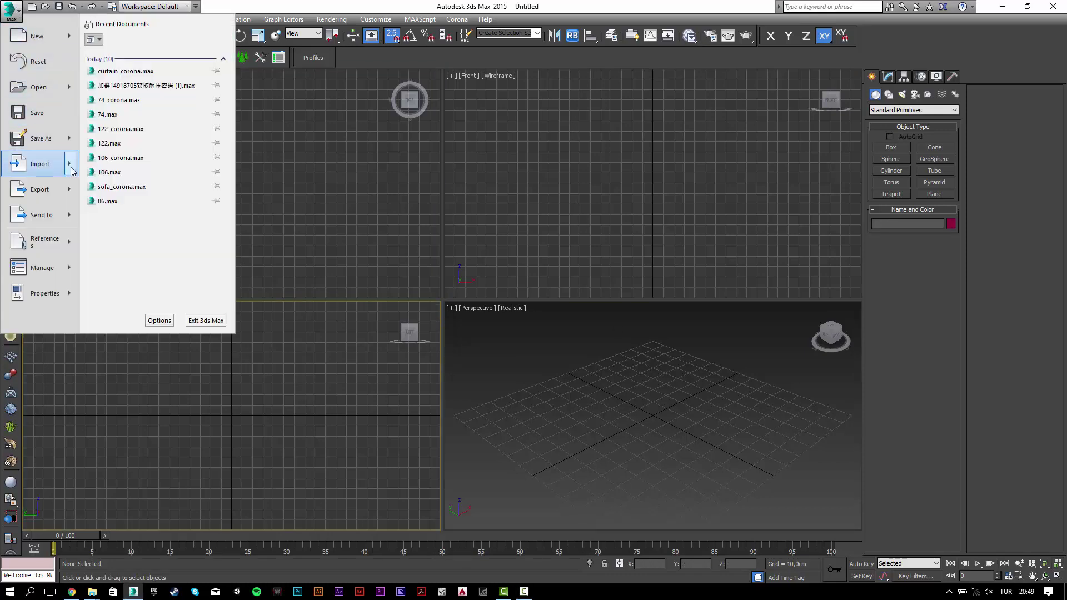
mouse_move(40, 163)
click(111, 82)
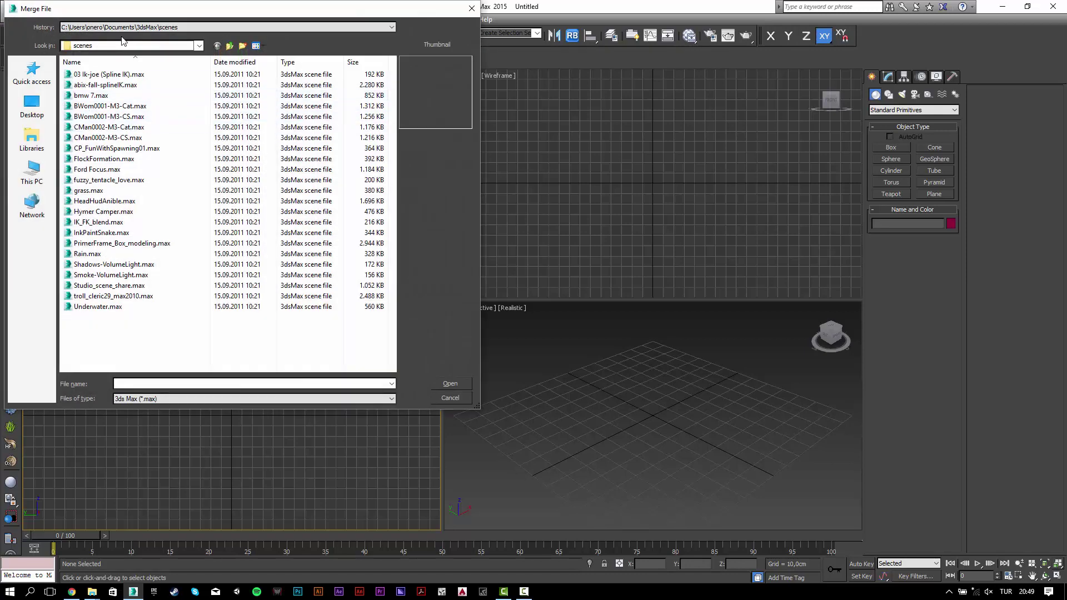
click(123, 27)
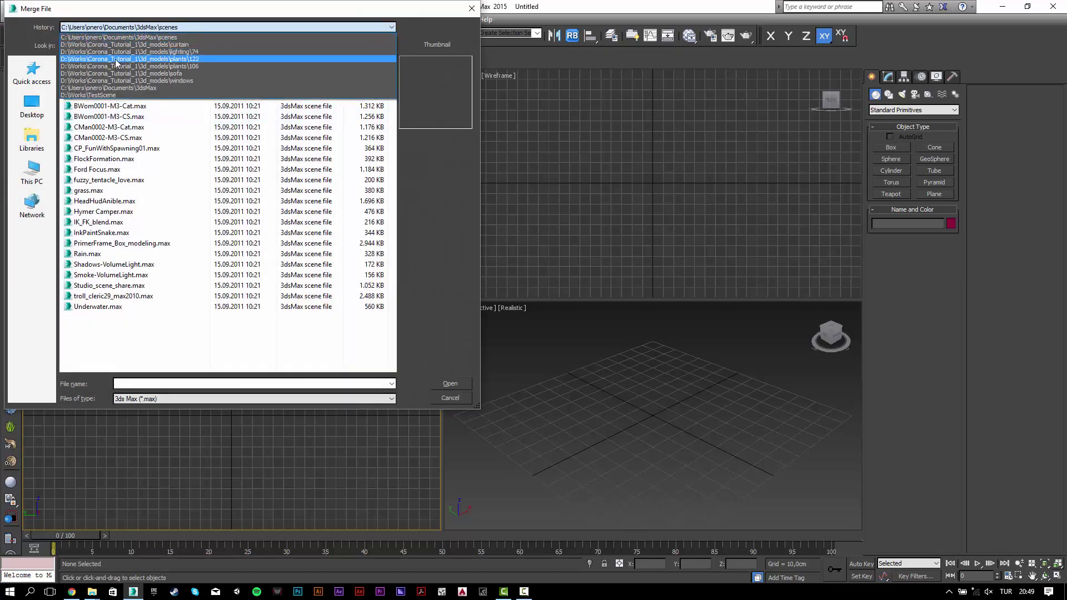
click(118, 80)
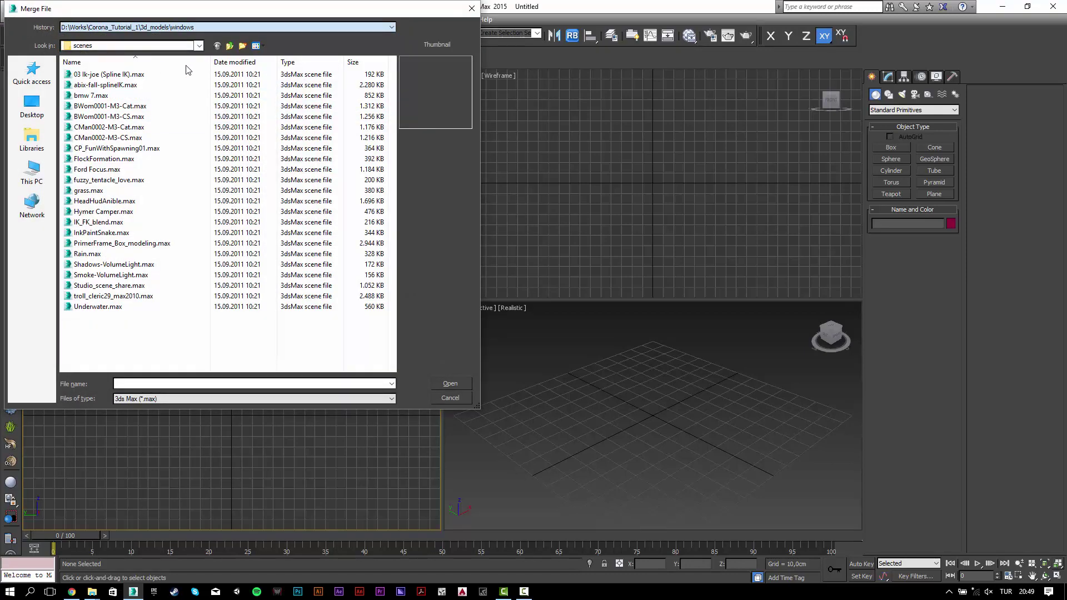
click(158, 88)
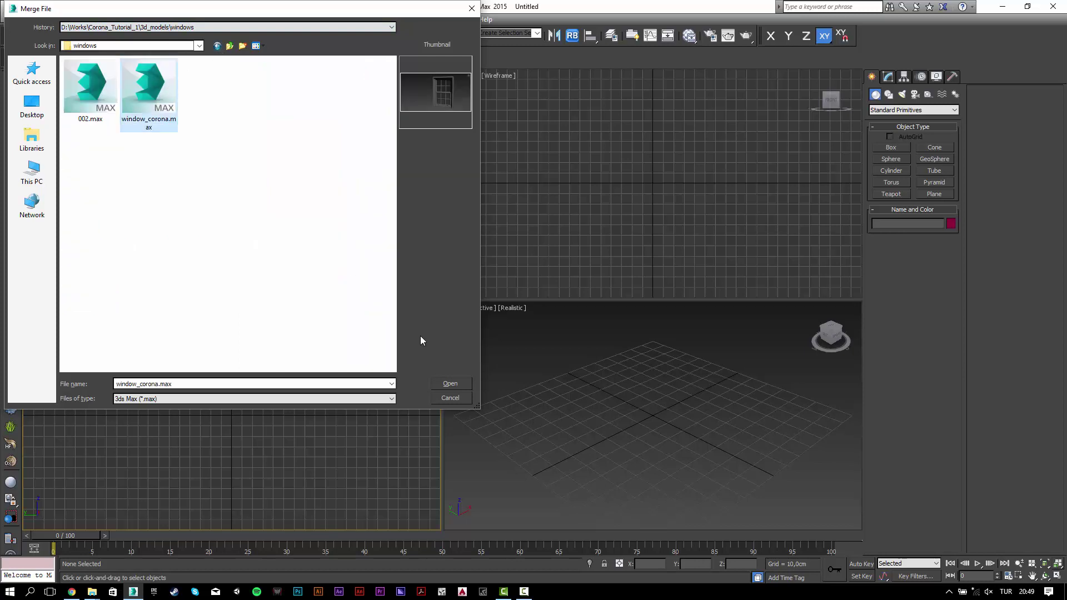
click(450, 382)
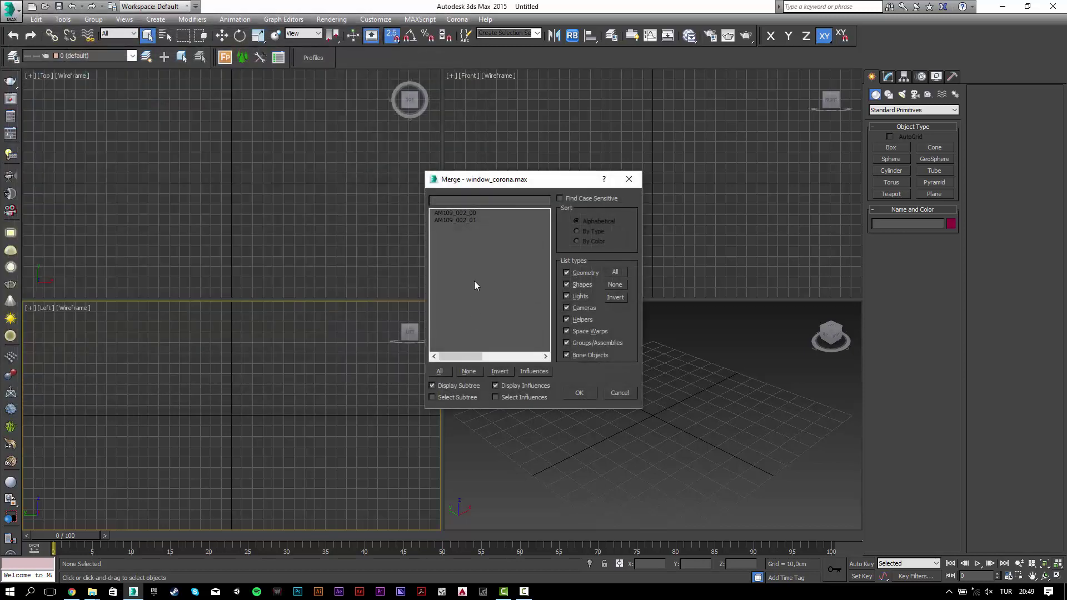
click(442, 371)
click(578, 394)
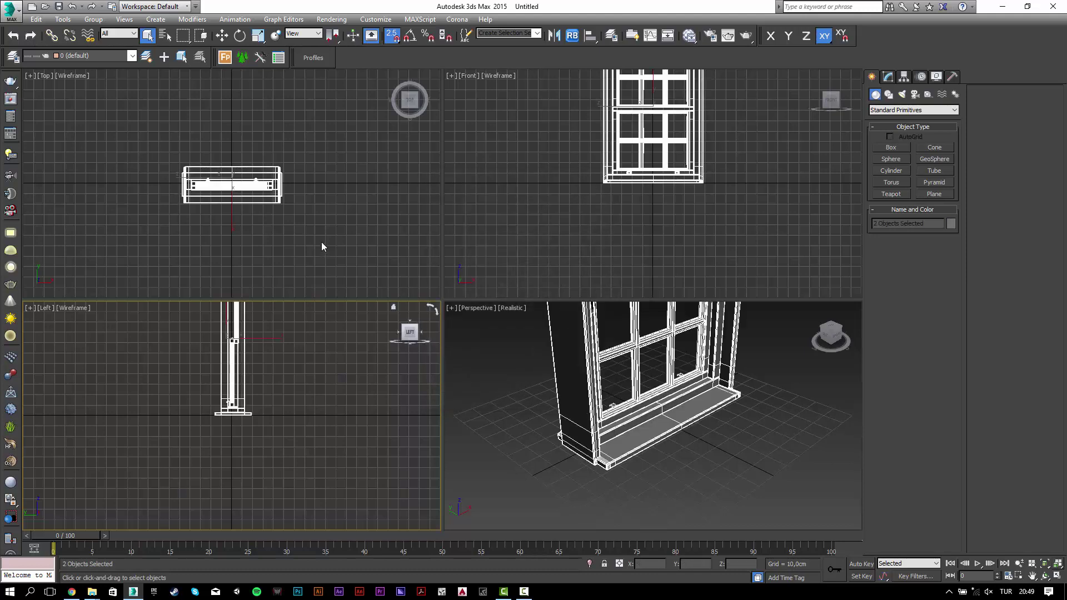
- Group both merged window objects into a group named 'window', then deselect it
drag(321, 246, 172, 148)
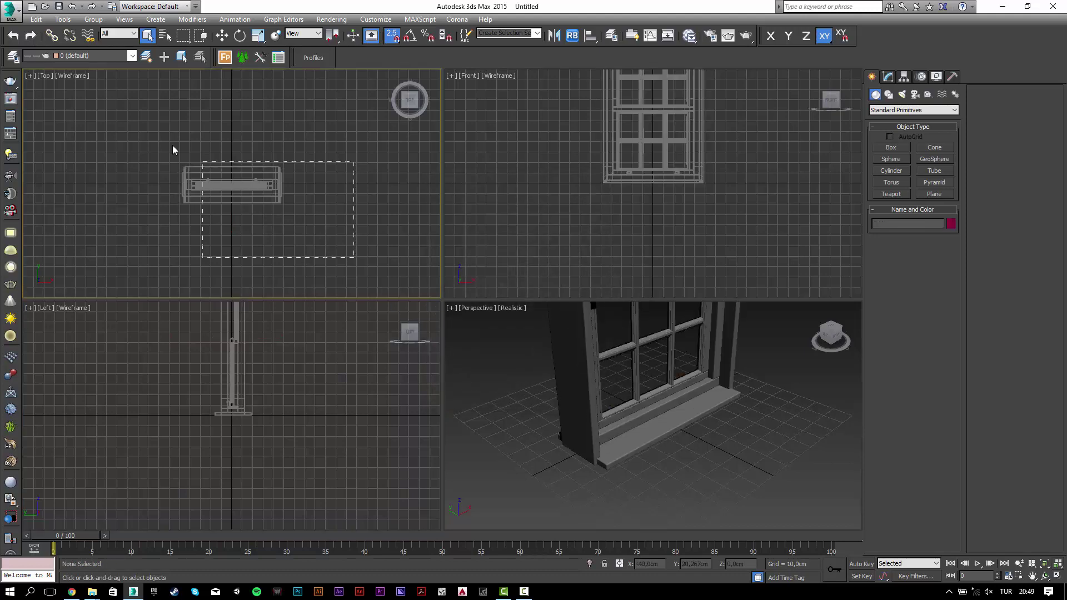
click(91, 21)
click(94, 34)
text(window)
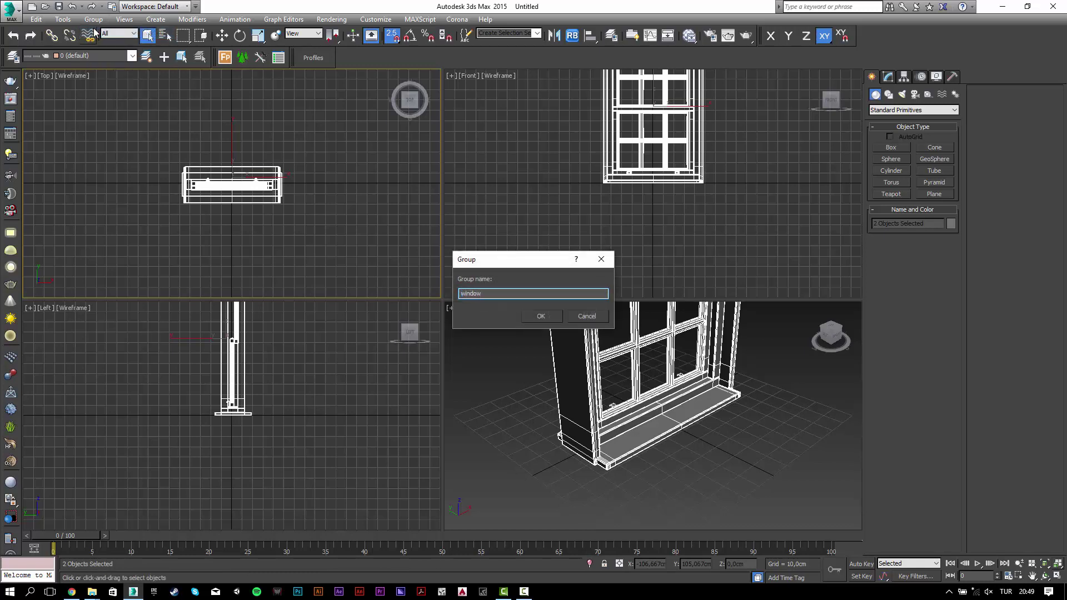
key(Return)
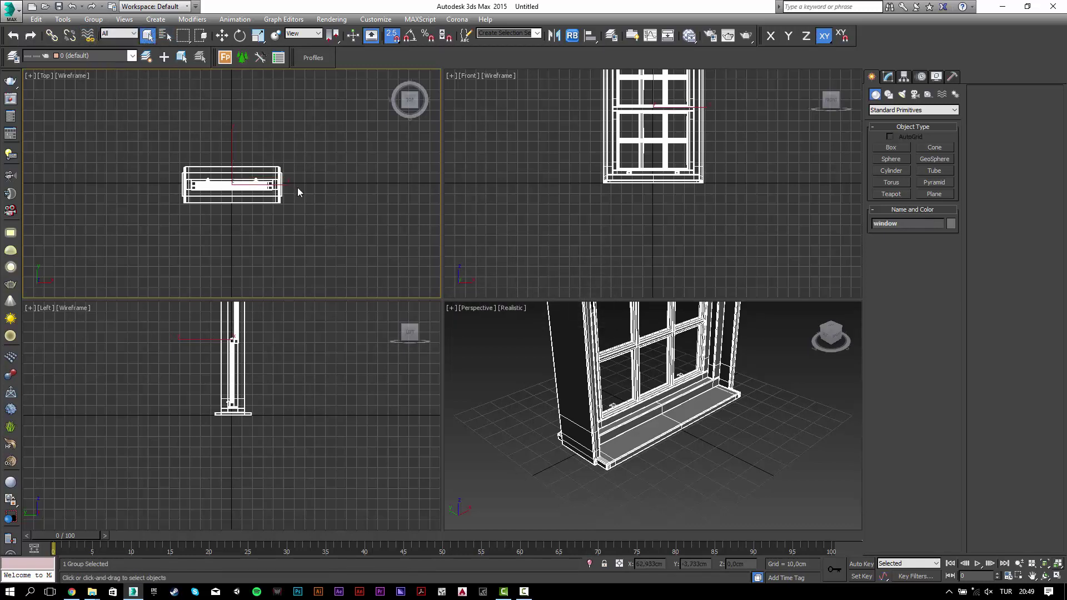
click(297, 188)
- In a maximized Top view, Shift-drag one copy of the window group along X
key(alt+w)
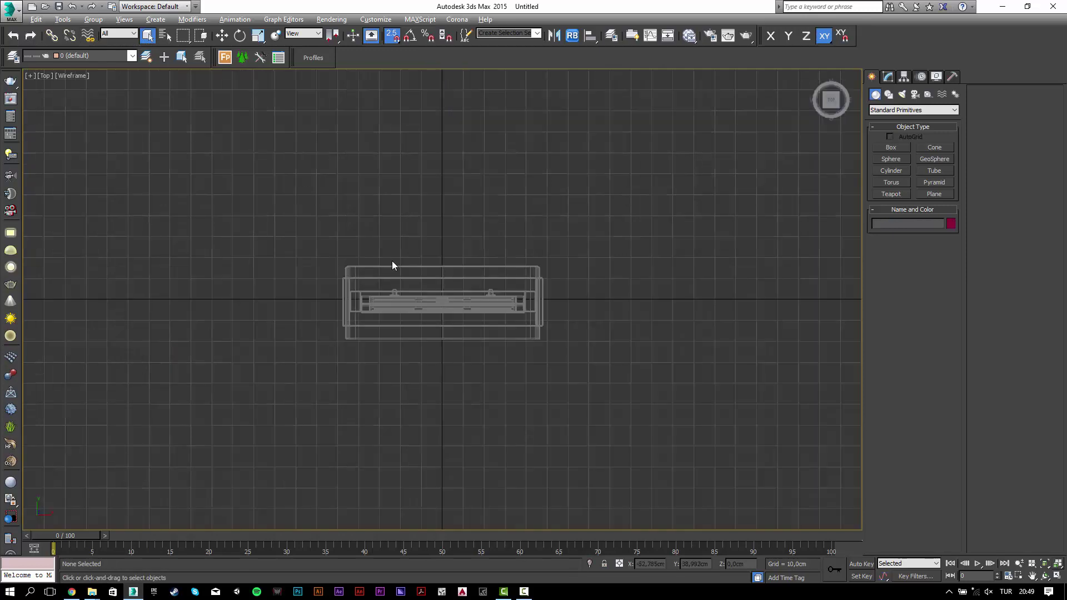
click(443, 307)
key(w)
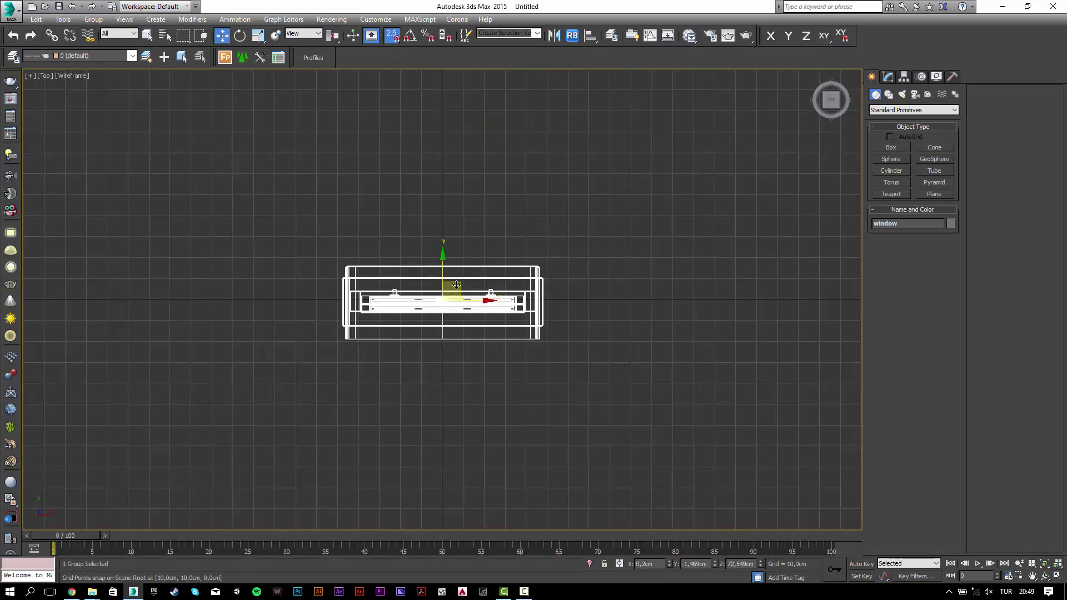
click(456, 285)
scroll(462, 279, down, 6)
scroll(469, 277, up, 3)
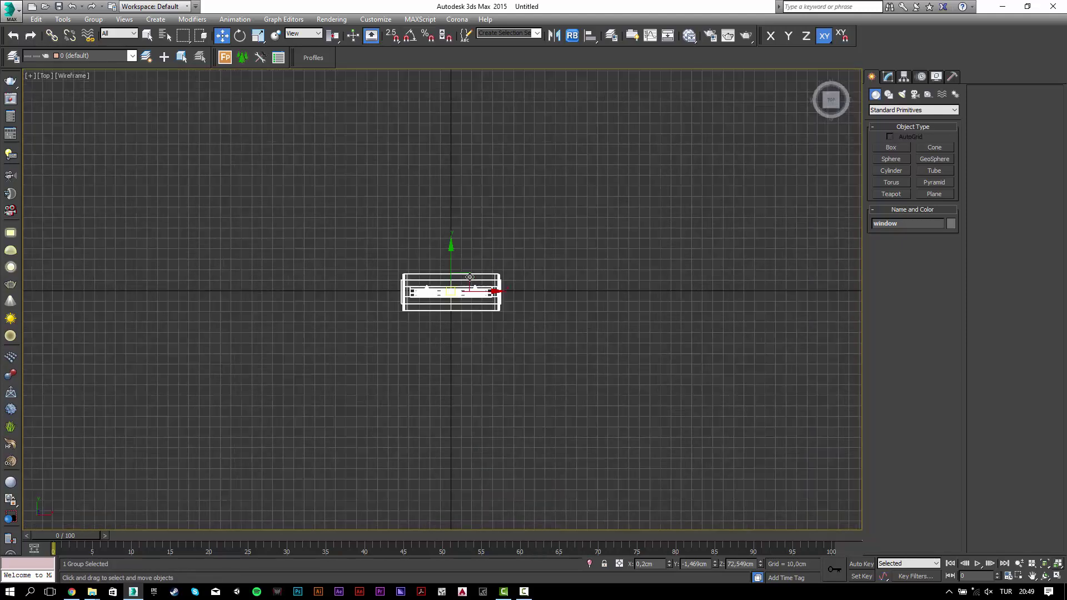
mouse_move(481, 295)
shift+mouse_down()
mouse_move(669, 302)
mouse_move(653, 309)
shift+mouse_up()
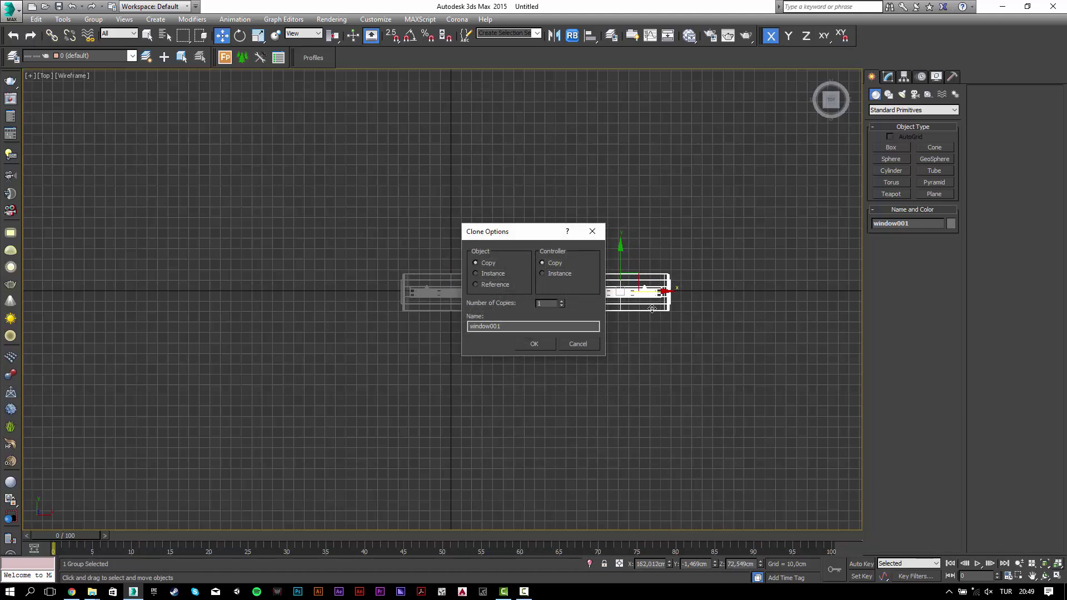
key(Return)
- Select both windows and Shift-drag them right, cloning two more for four in a row
middle_drag(652, 309, 314, 259)
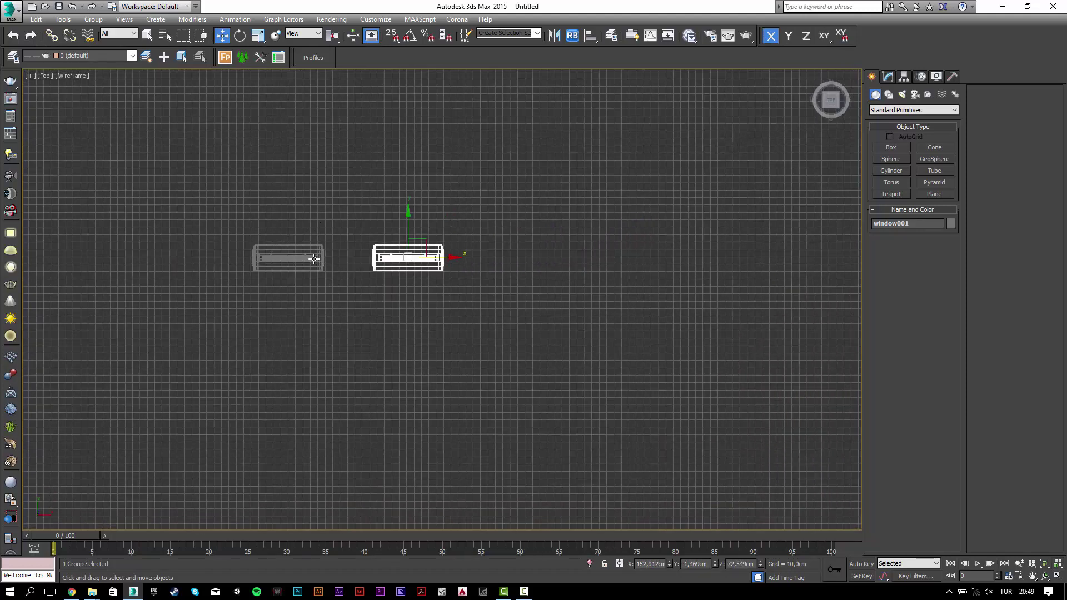
ctrl+click(314, 258)
shift+drag(386, 259, 663, 299)
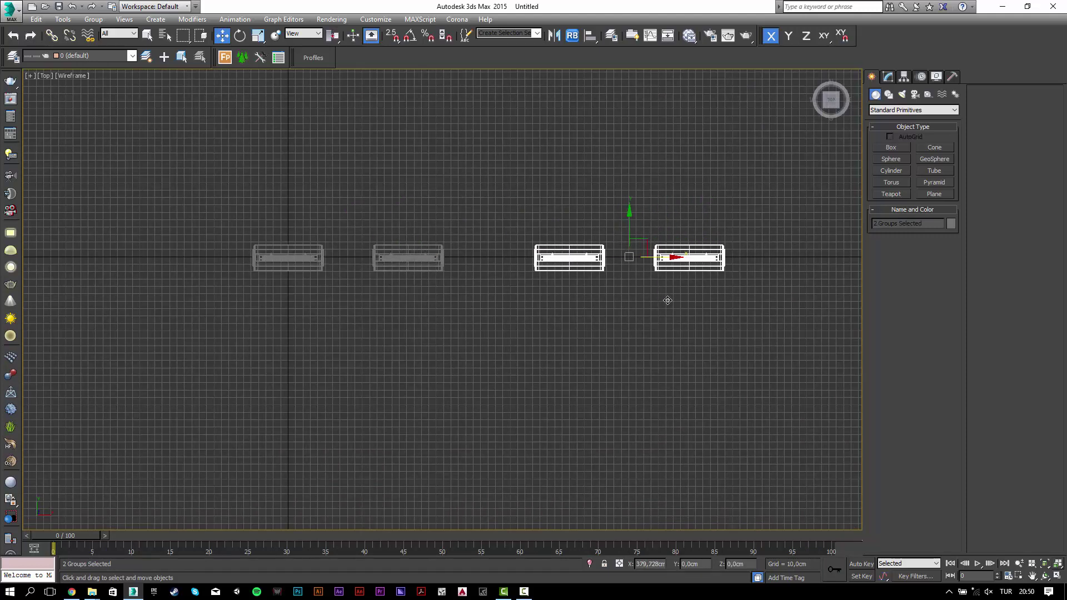
shift+drag(663, 299, 668, 299)
key(Return)
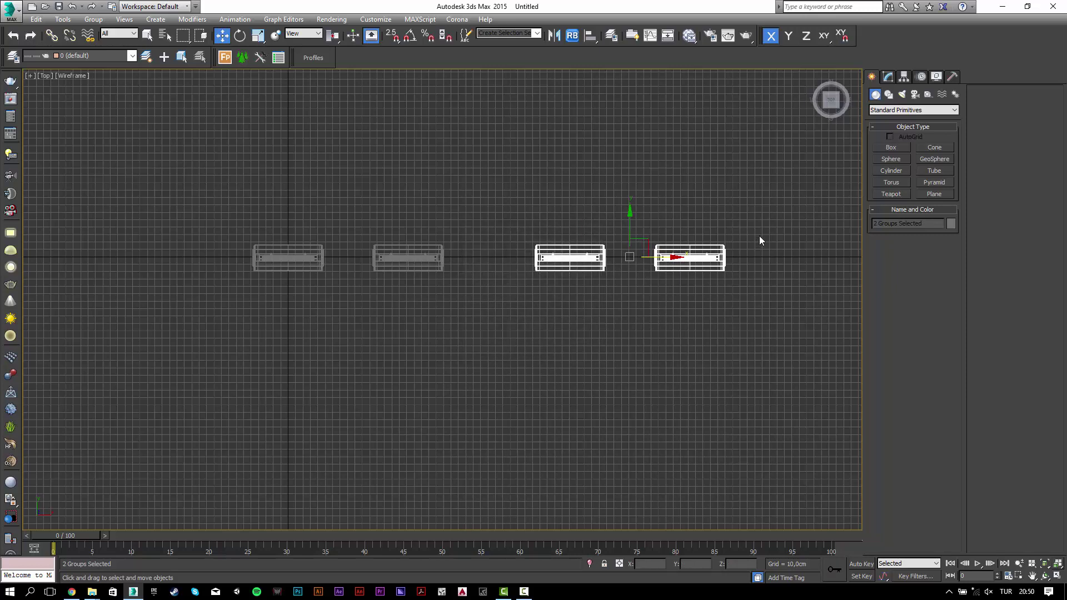
click(888, 96)
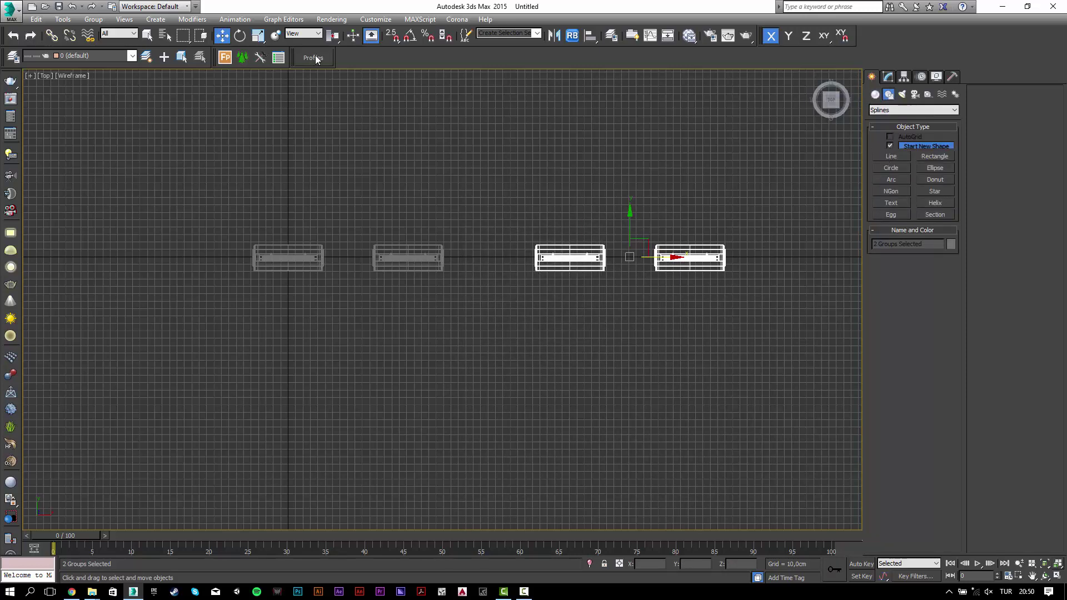
- Enable grid snap and start the wall Line at the first window's left edge, placing the left corner
right_click(392, 37)
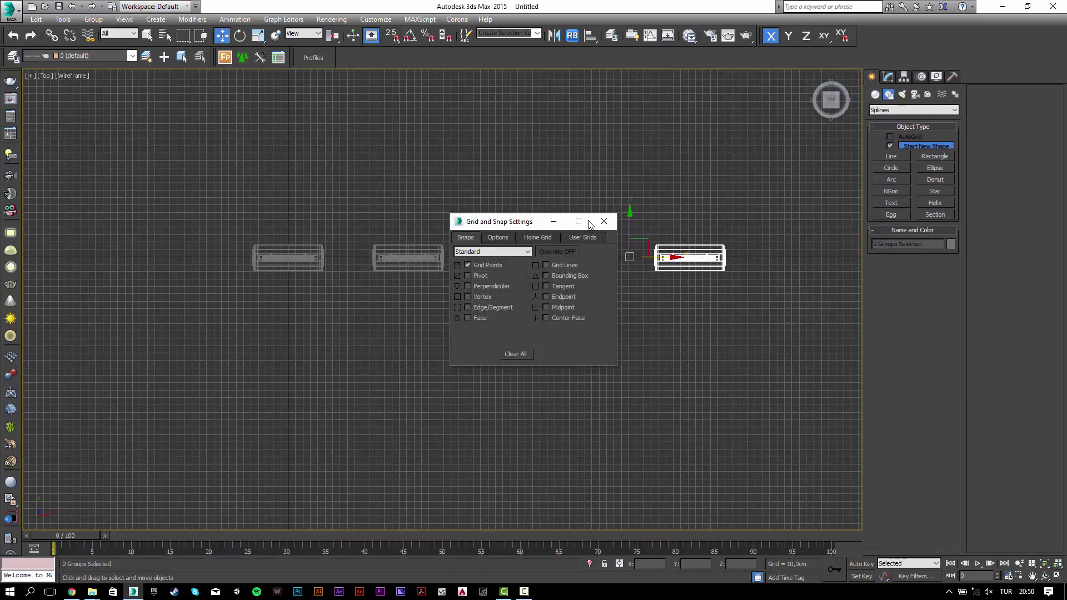
click(603, 221)
click(891, 156)
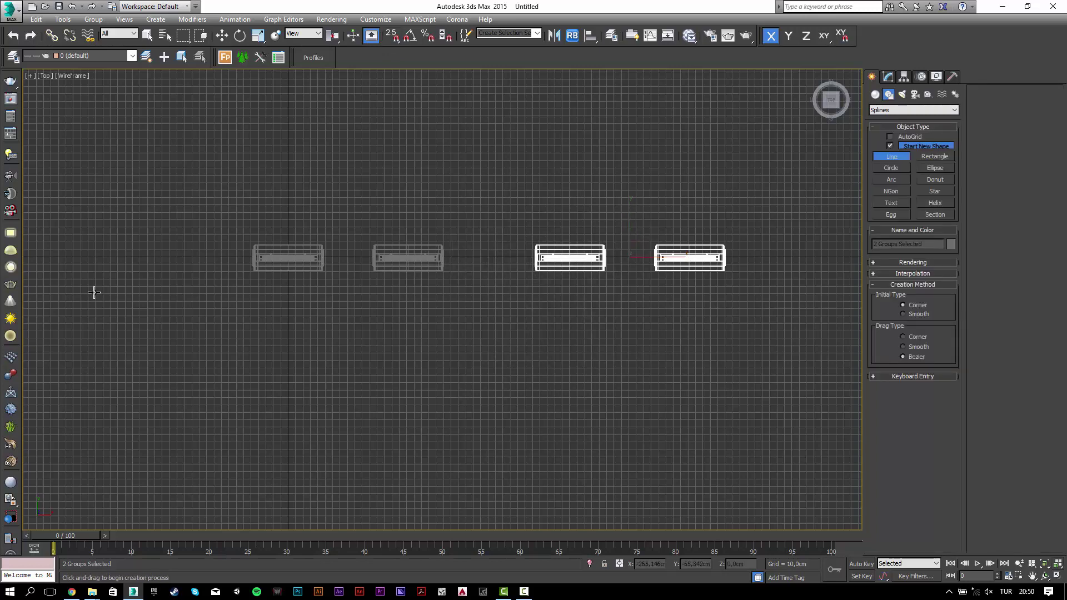
middle_drag(221, 257, 358, 237)
scroll(374, 233, up, 5)
scroll(456, 282, up, 3)
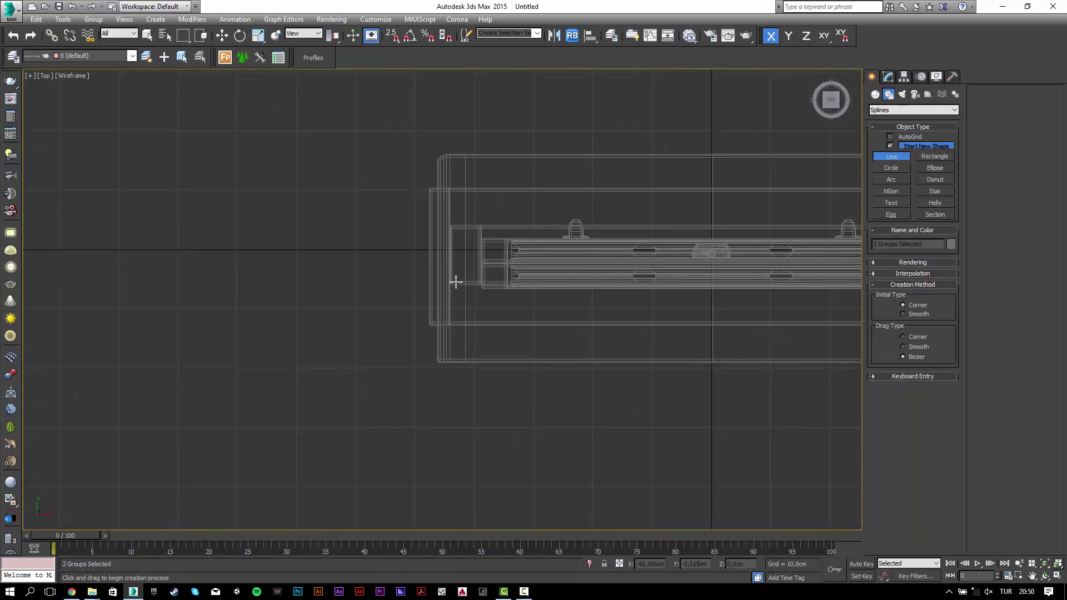
key(s)
click(411, 250)
scroll(403, 253, down, 5)
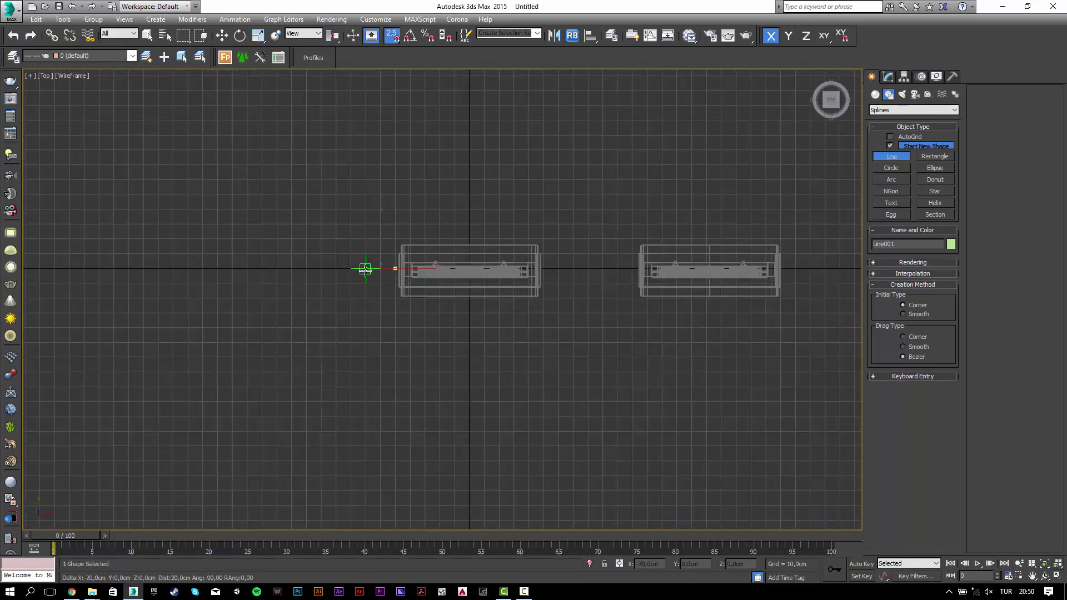
scroll(261, 270, down, 5)
click(206, 269)
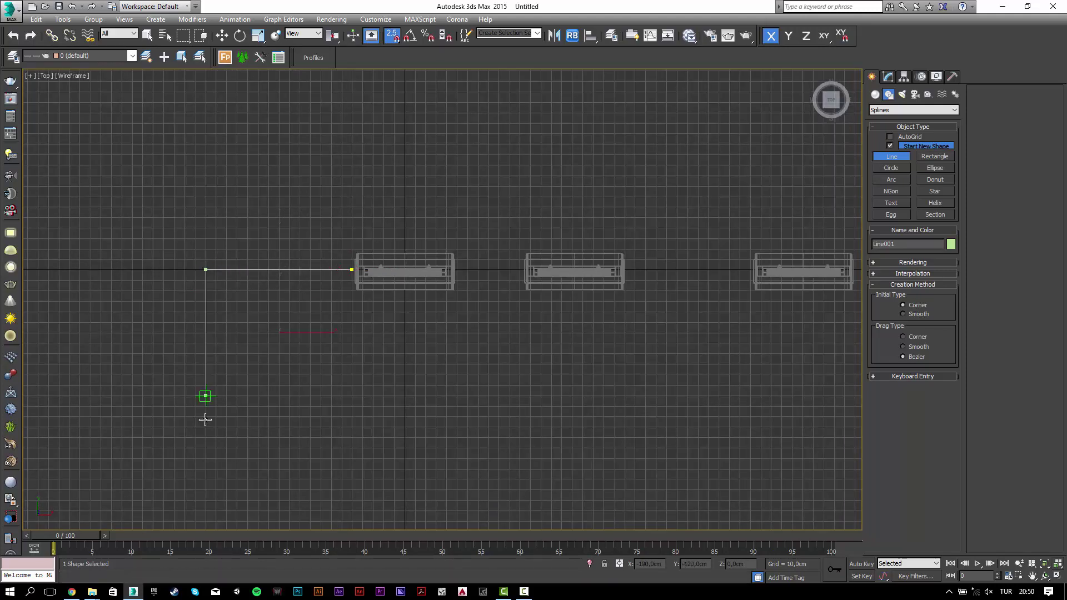
- Run the wall line around the bottom and right corners to the last window, keeping Start New Shape off
scroll(206, 422, down, 4)
middle_drag(261, 451, 271, 177)
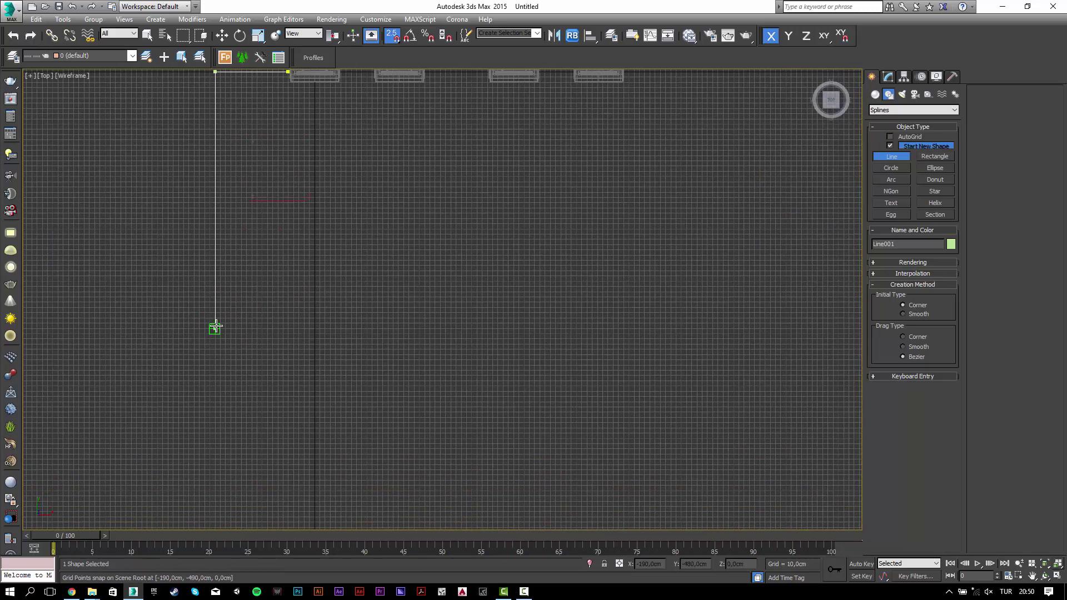
click(215, 325)
middle_drag(648, 298, 510, 436)
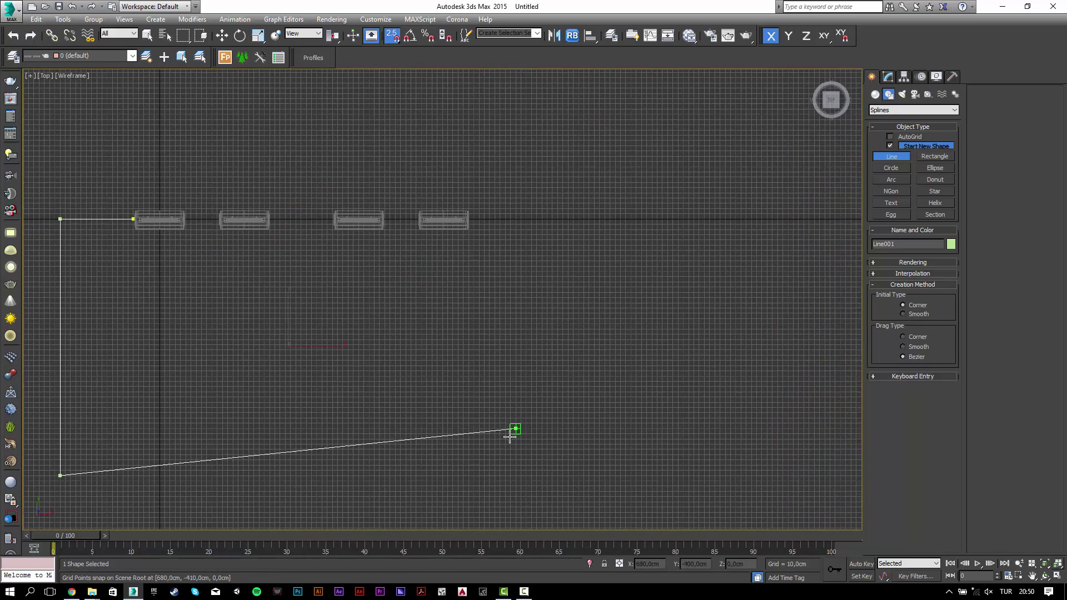
click(530, 476)
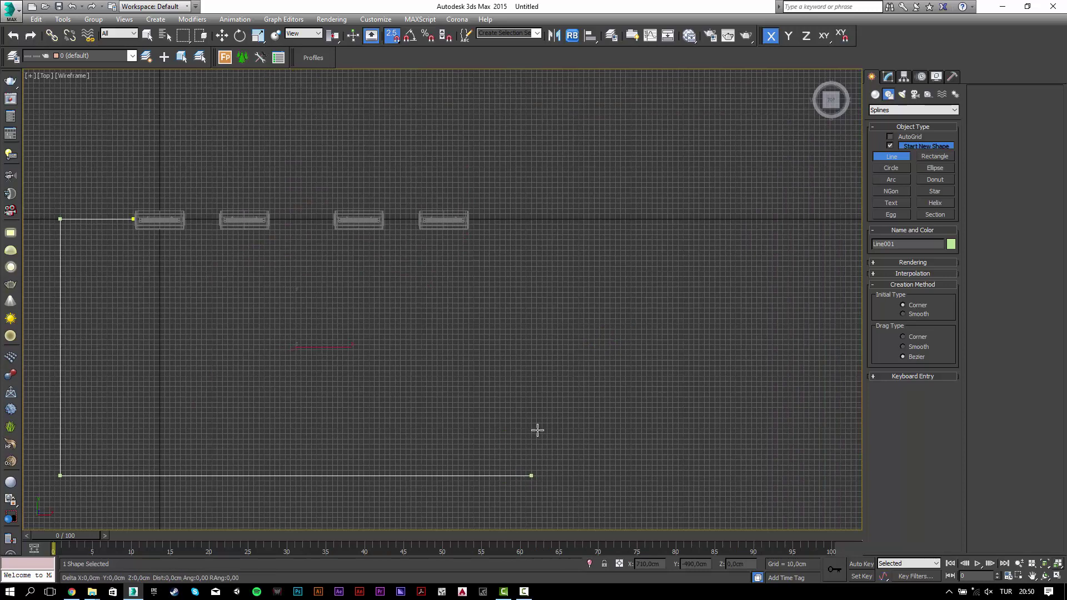
click(531, 219)
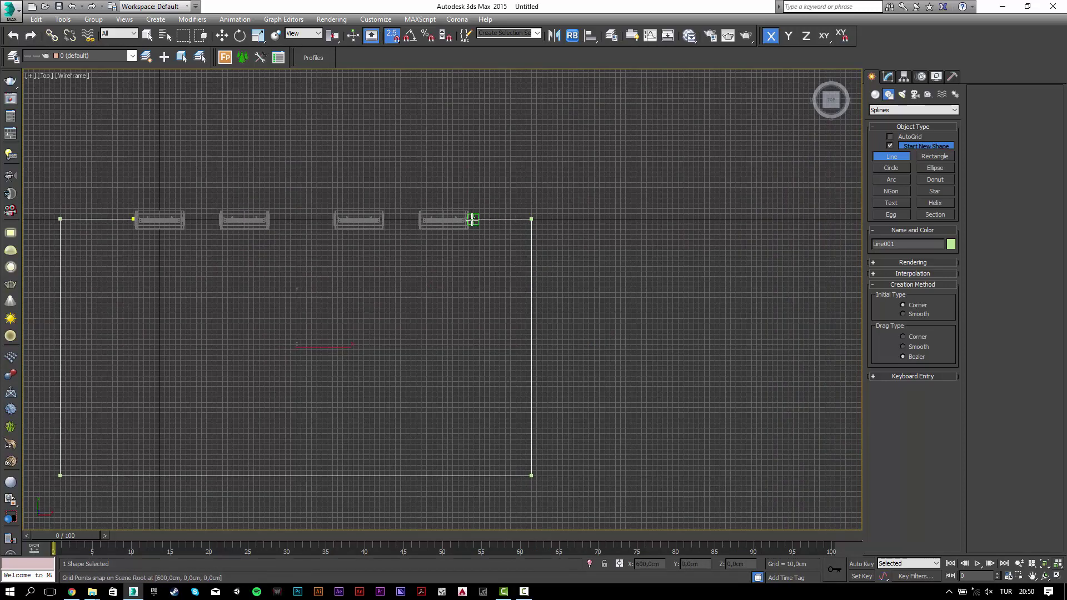
scroll(472, 220, up, 3)
scroll(475, 220, up, 2)
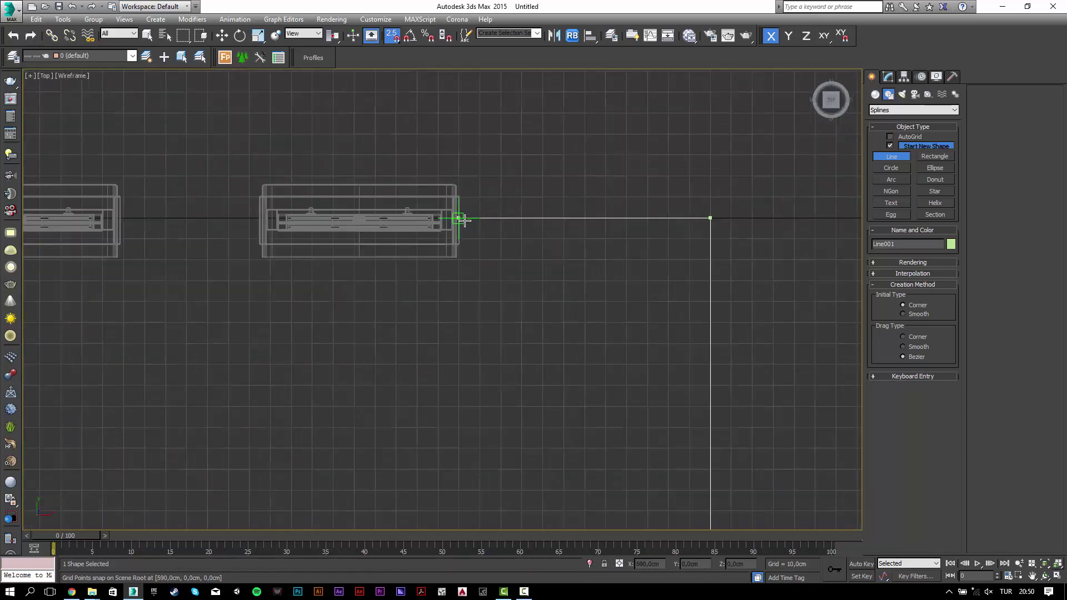
click(458, 218)
right_click(472, 254)
click(894, 145)
middle_drag(229, 257, 511, 258)
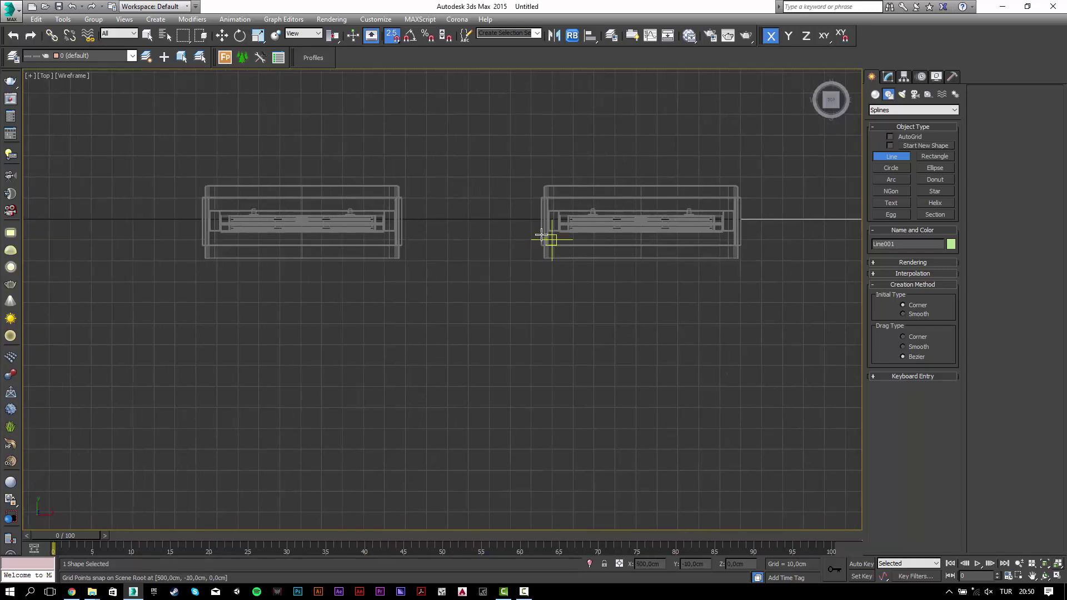
- Add a wall segment bridging the gap between two windows
click(533, 220)
click(405, 218)
right_click(382, 281)
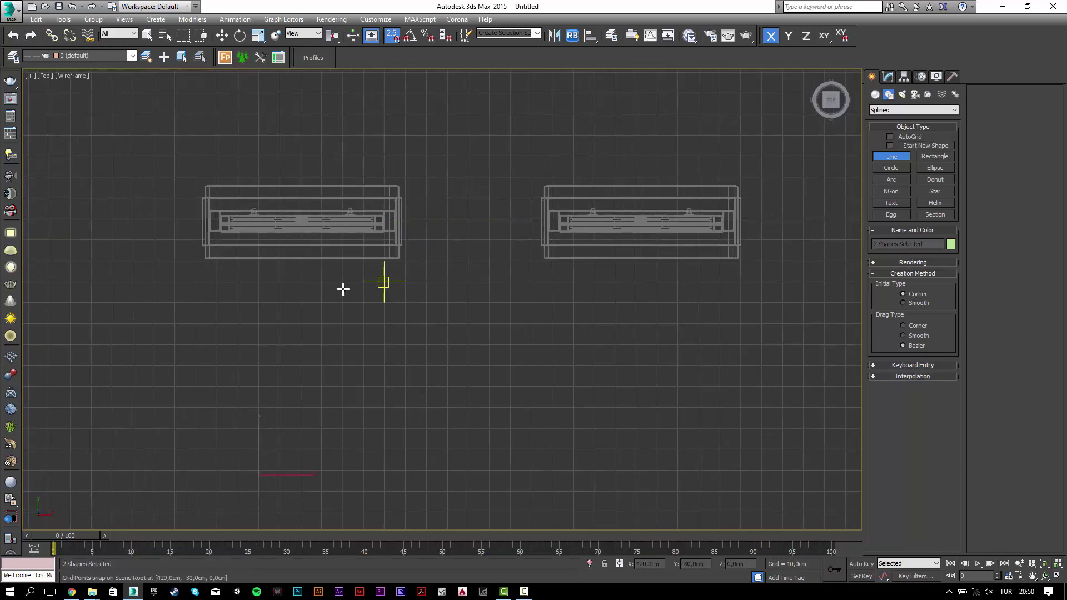
middle_drag(324, 278, 579, 281)
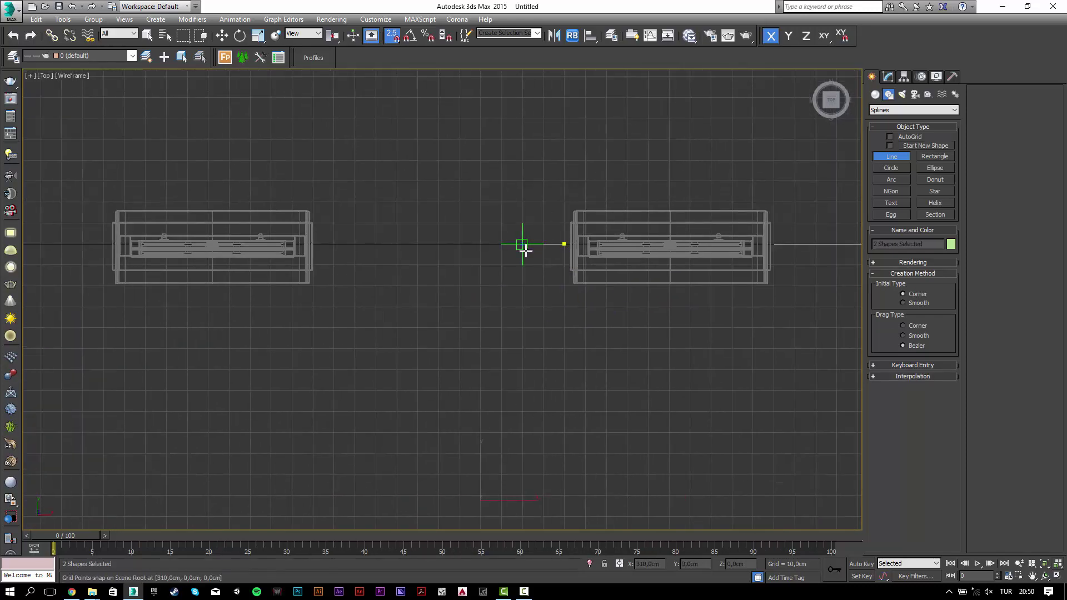
scroll(524, 240, down, 5)
scroll(524, 281, up, 4)
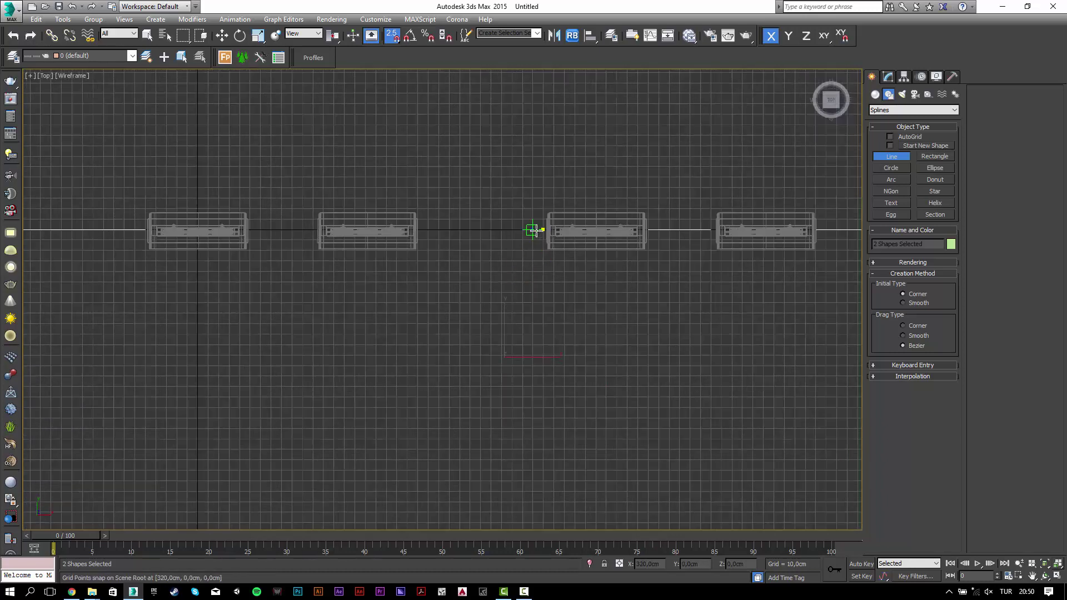
click(532, 230)
right_click(540, 293)
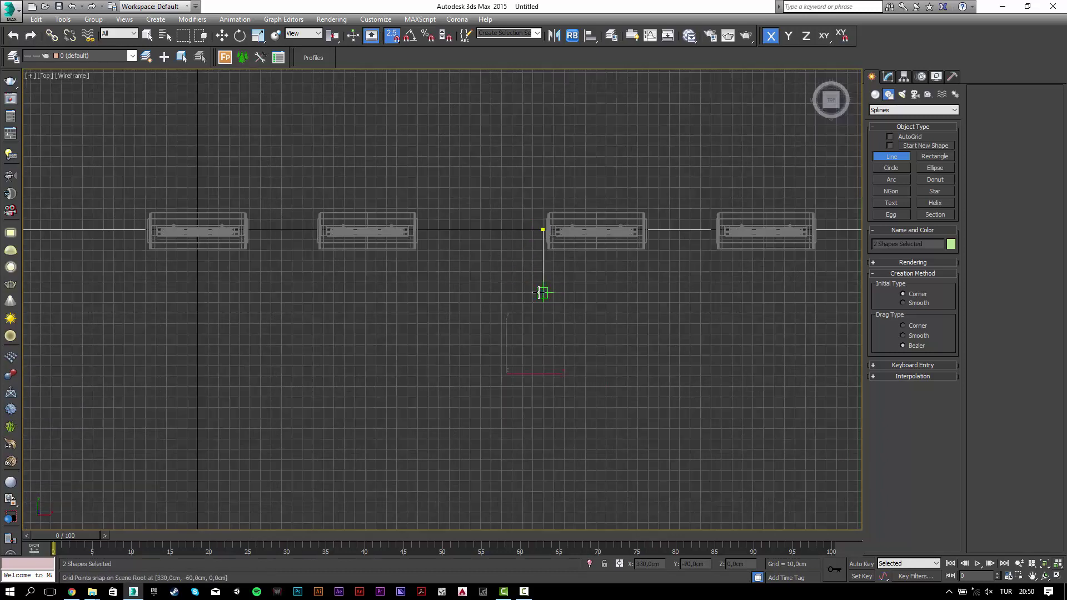
- Draw the rectangular notch between the middle windows and start the next wall line
click(522, 234)
click(522, 302)
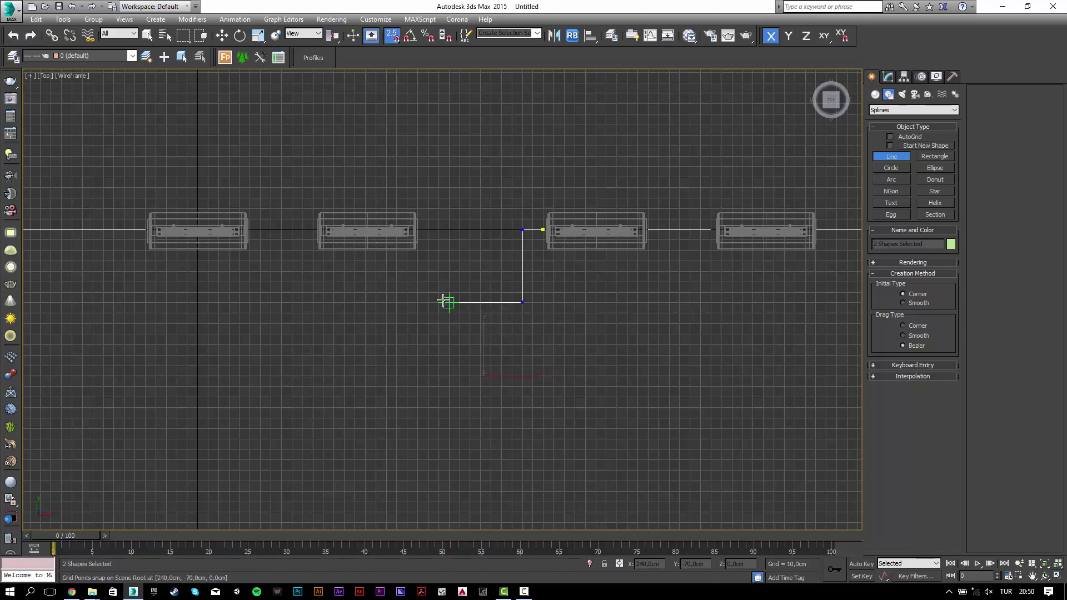
click(439, 302)
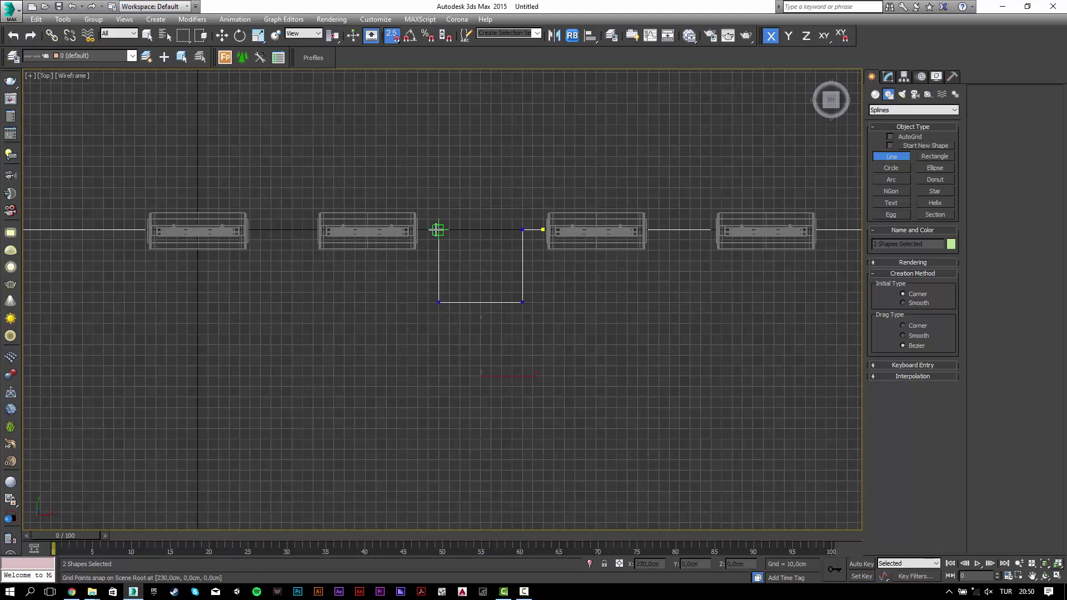
click(439, 230)
right_click(365, 273)
middle_drag(270, 271, 392, 279)
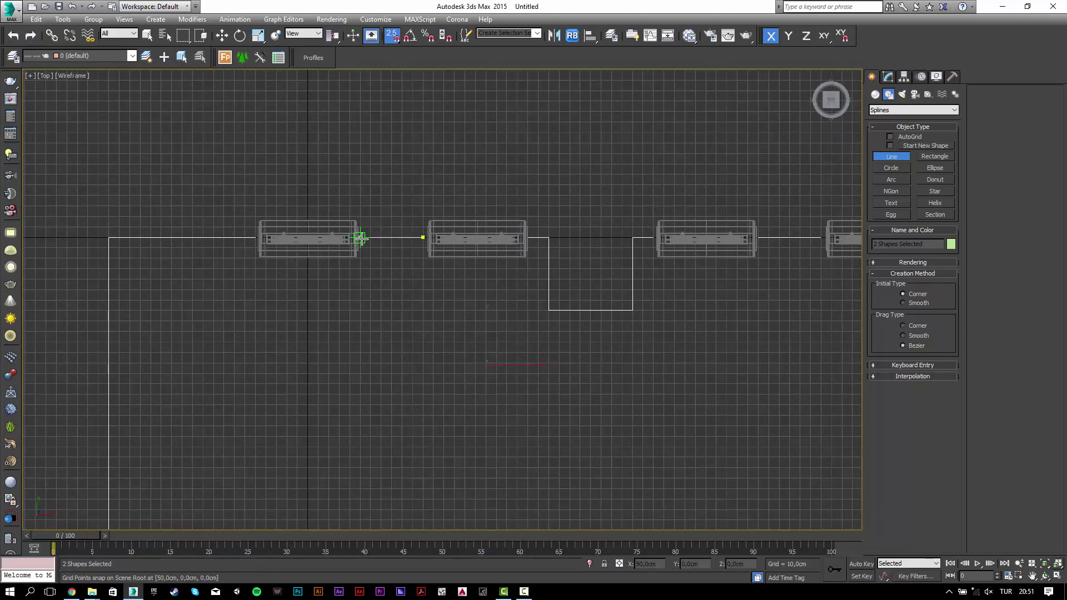
click(359, 235)
scroll(410, 365, down, 2)
scroll(410, 365, down, 2)
- Put the wall line in Vertex mode and enable Endpoint snapping
key(w)
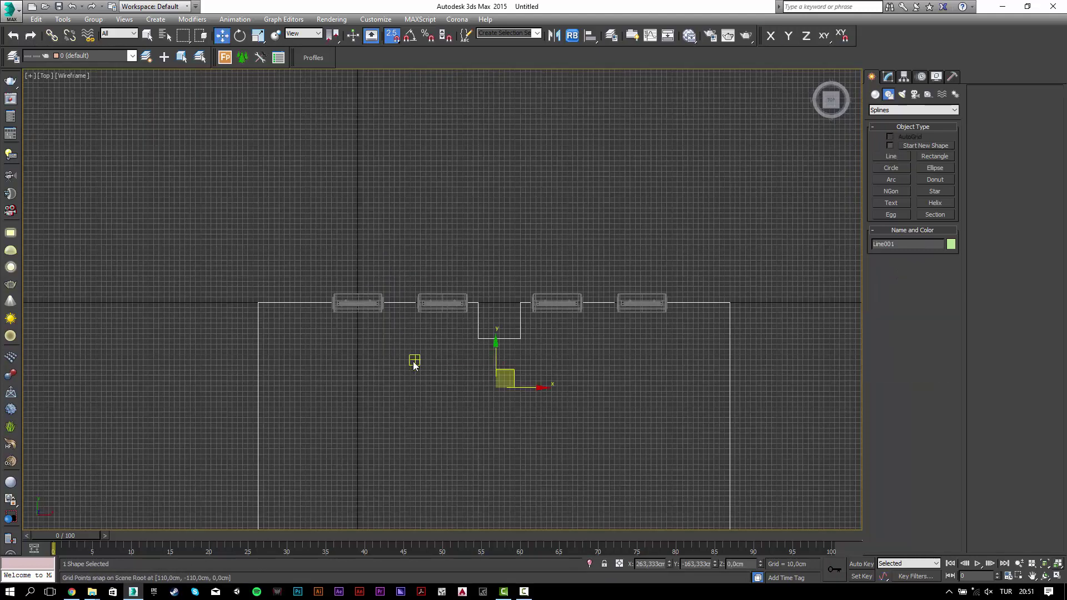
key(1)
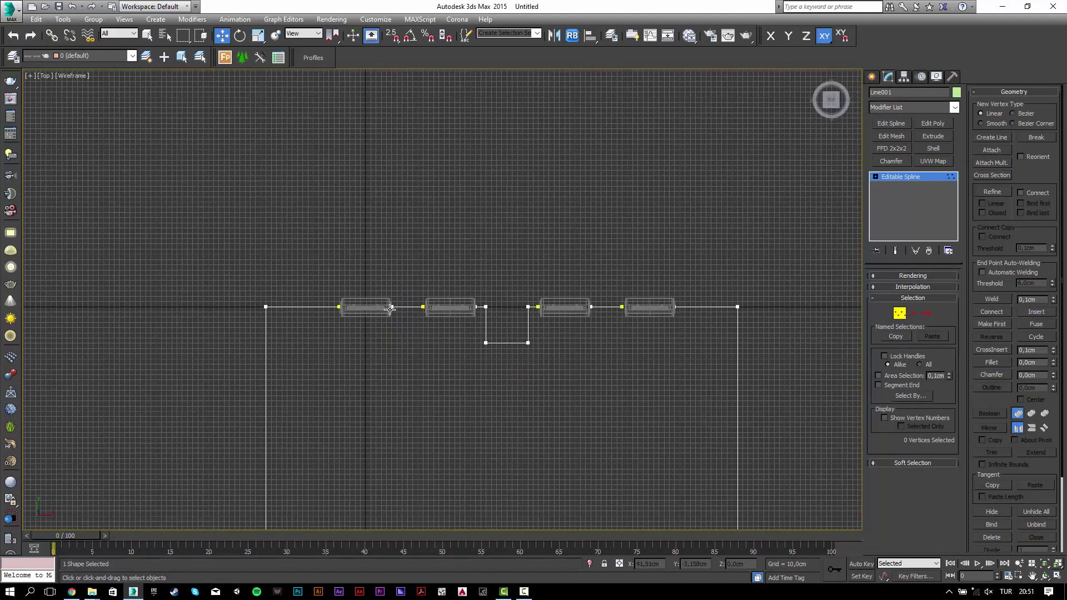
scroll(396, 310, up, 5)
scroll(404, 303, up, 3)
drag(412, 237, 375, 321)
scroll(383, 305, up, 3)
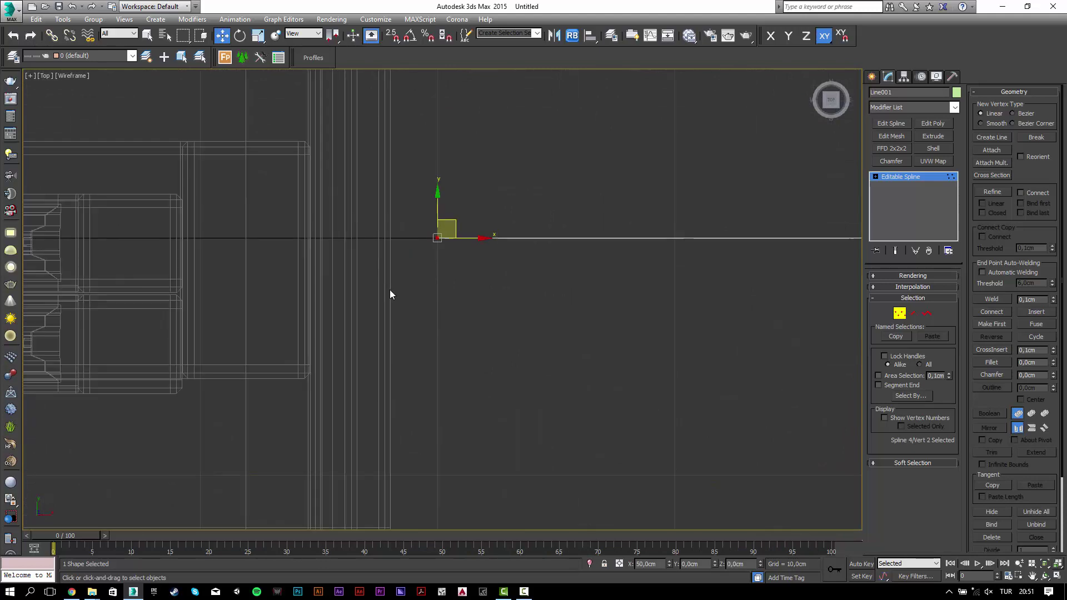
scroll(460, 234, down, 2)
middle_drag(471, 198, 467, 252)
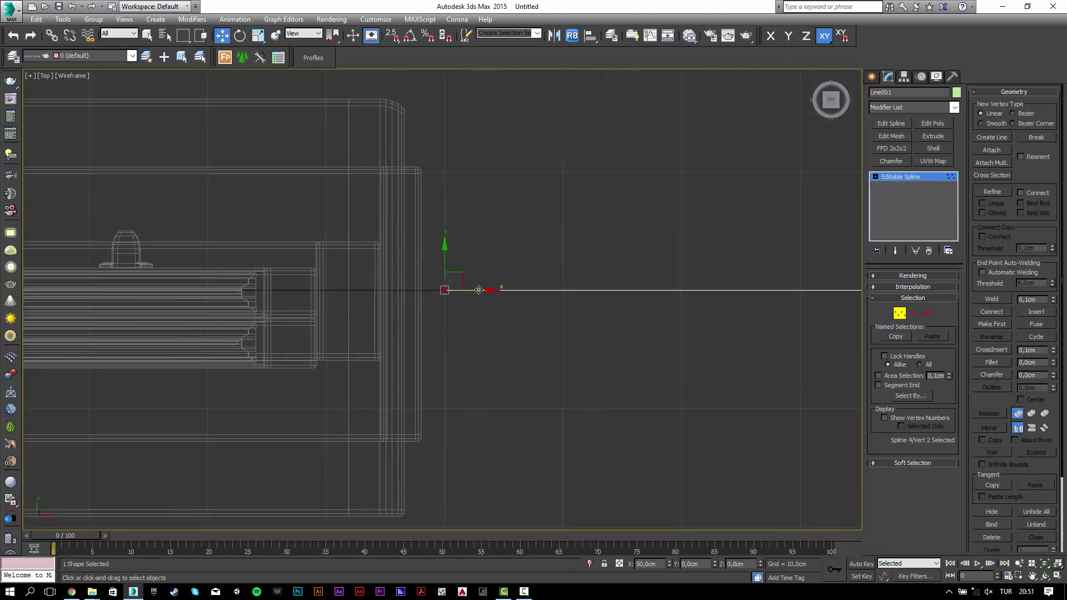
drag(453, 280, 451, 162)
key(ctrl+z)
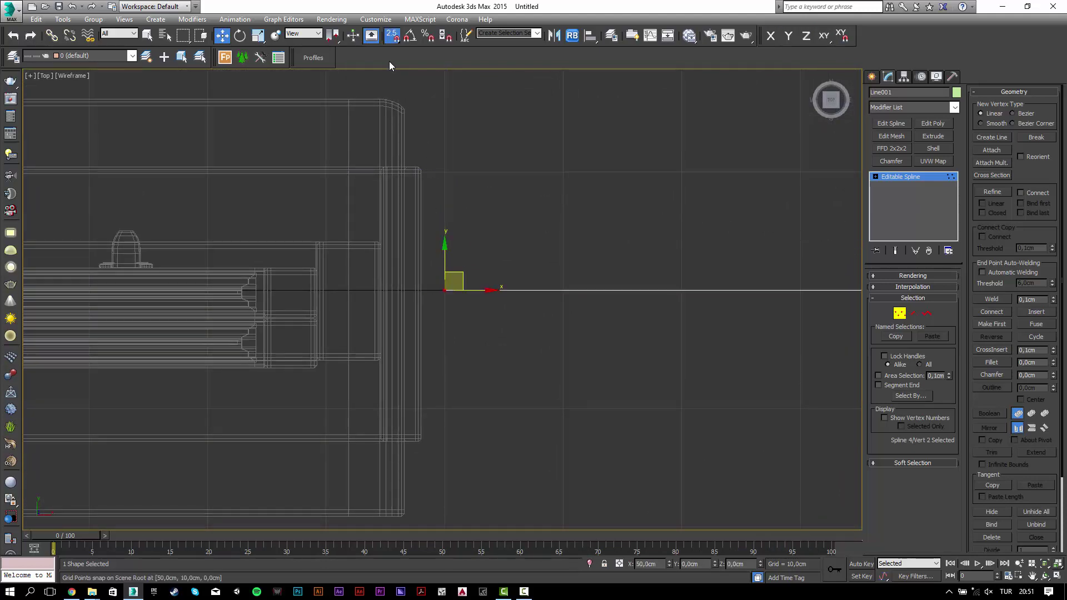
right_click(392, 37)
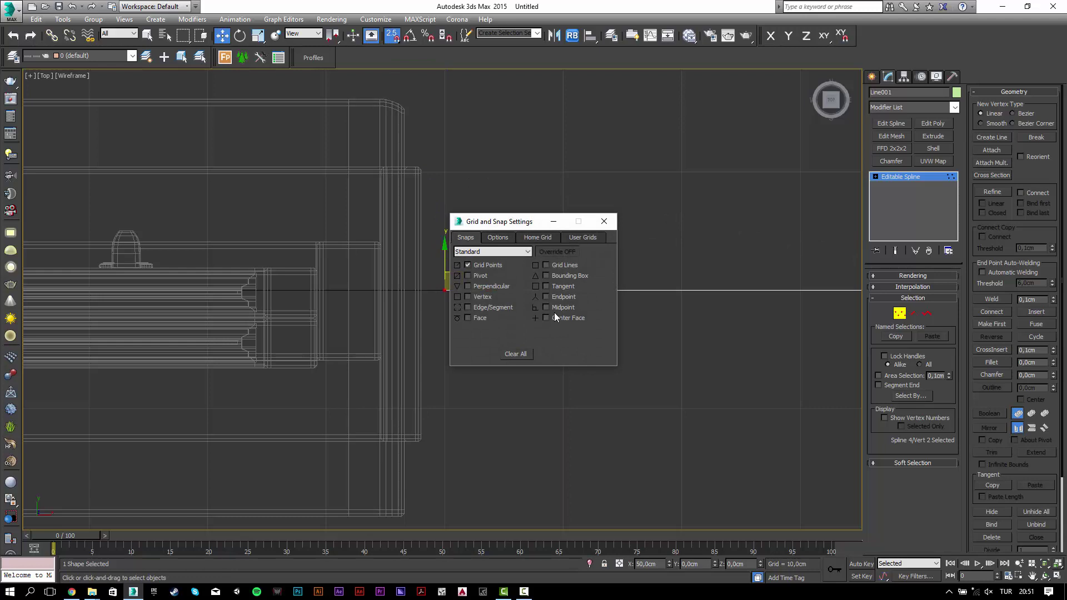
click(603, 221)
mouse_move(478, 289)
mouse_down()
mouse_move(433, 171)
mouse_move(443, 205)
mouse_move(459, 209)
mouse_up()
key(ctrl+z)
- With the X-axis constraint, snap the first two vertices onto window frame endpoints
click(839, 36)
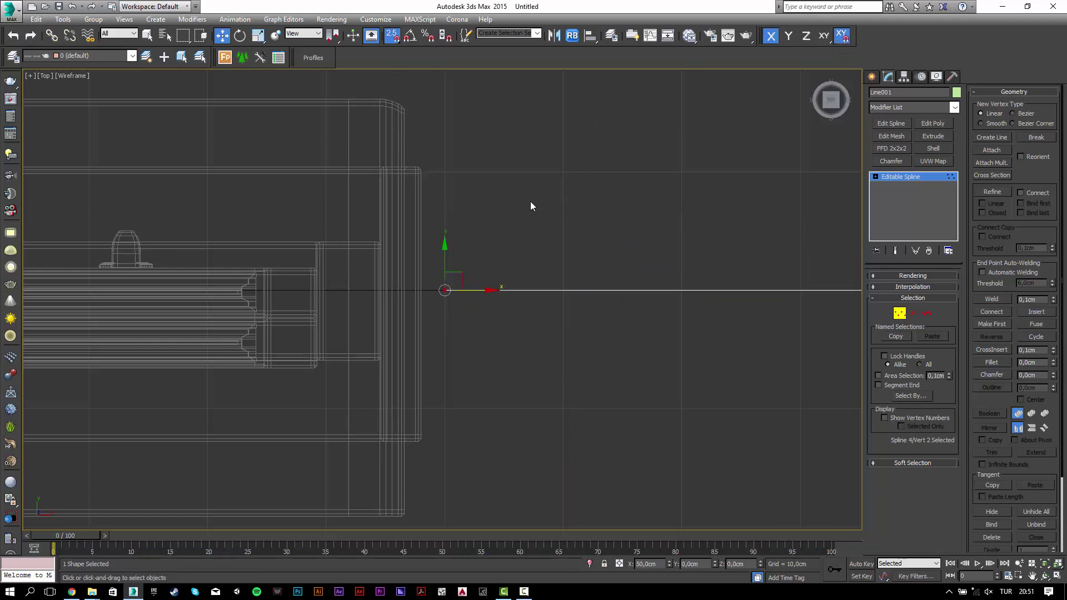
drag(445, 290, 422, 175)
scroll(437, 158, up, 3)
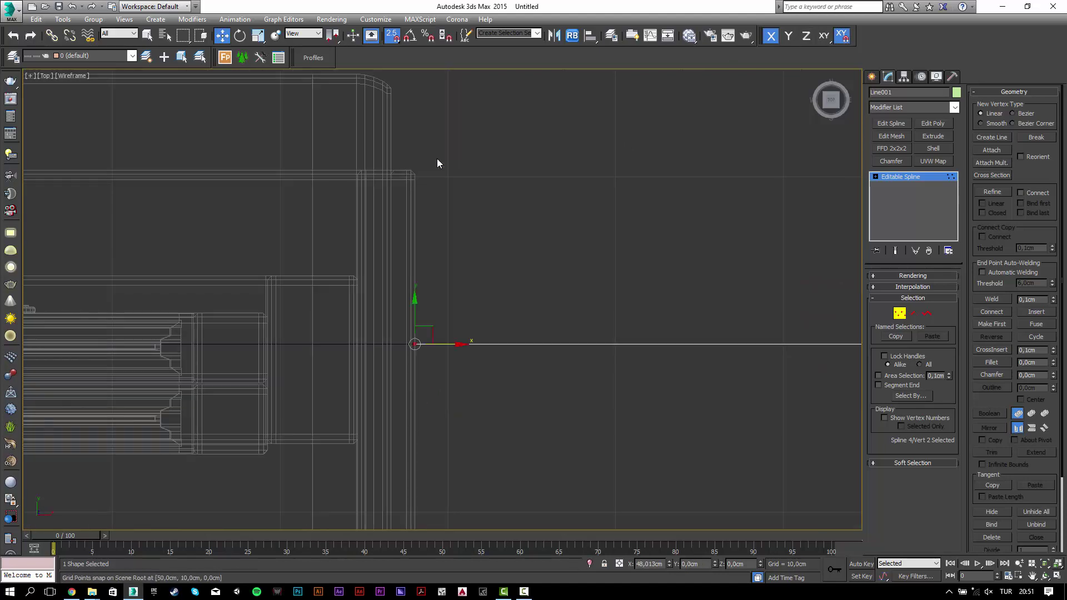
scroll(436, 158, down, 5)
middle_drag(258, 195, 457, 261)
scroll(375, 185, up, 5)
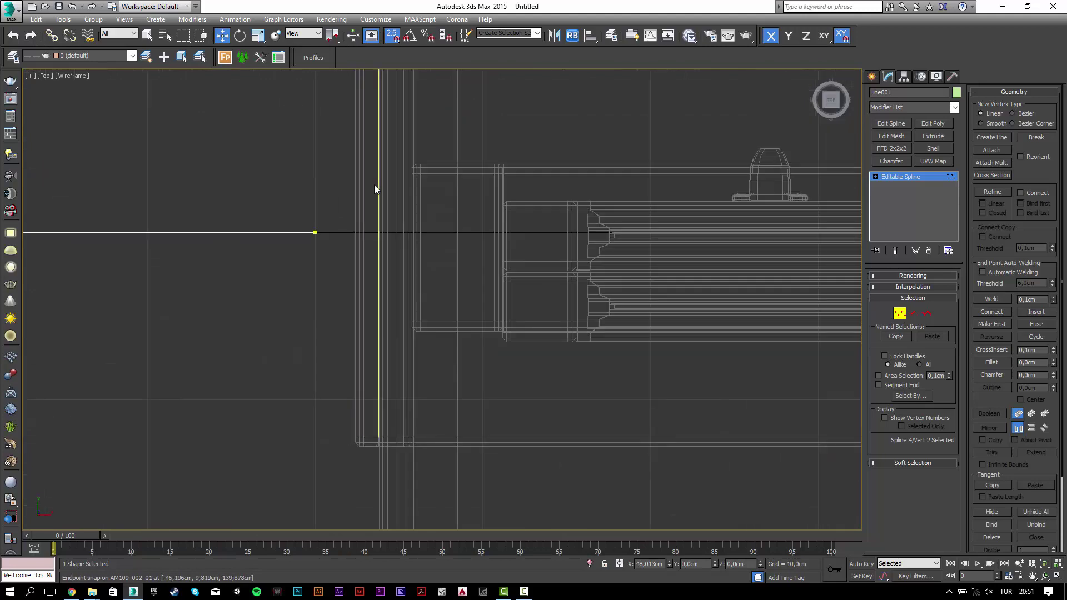
click(315, 233)
middle_drag(319, 162, 341, 331)
drag(337, 401, 377, 237)
scroll(334, 300, down, 6)
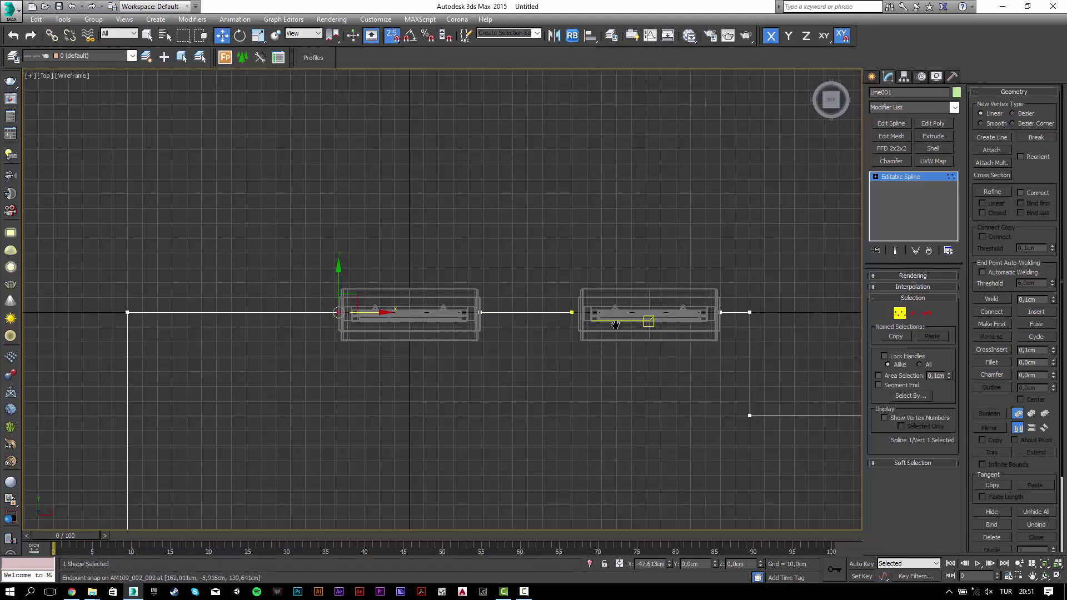
scroll(615, 324, up, 6)
- Snap the vertex at the next window's right edge onto its frame edge
mouse_move(468, 295)
mouse_down()
mouse_move(400, 358)
mouse_move(481, 221)
mouse_up()
scroll(430, 319, up, 1)
scroll(464, 274, down, 3)
scroll(465, 274, down, 2)
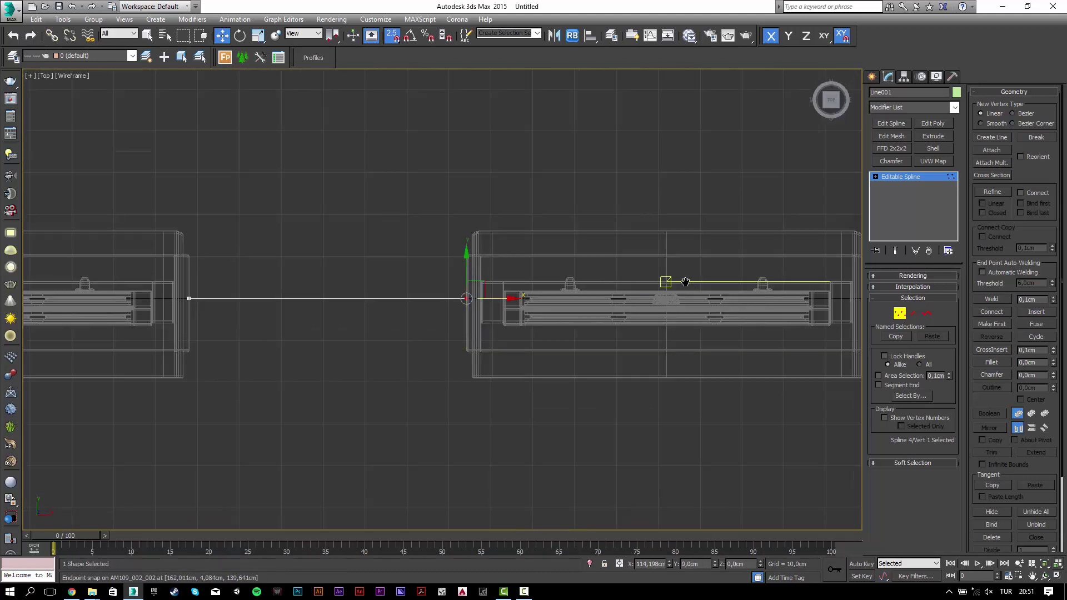
middle_drag(685, 282, 658, 300)
scroll(618, 276, up, 3)
click(601, 318)
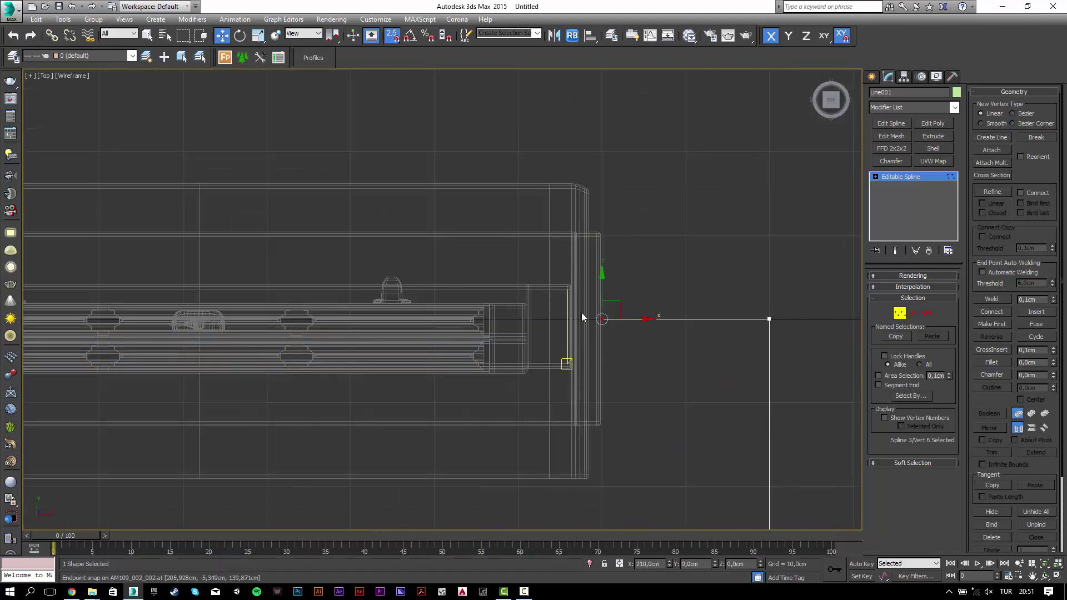
scroll(581, 317, up, 2)
drag(638, 359, 618, 133)
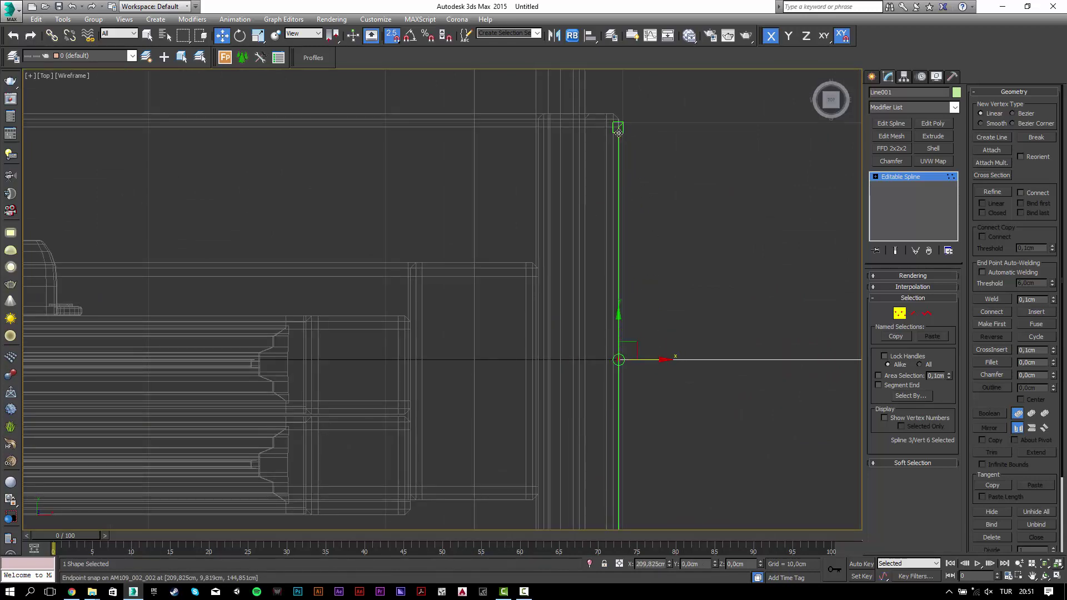
scroll(618, 133, down, 4)
- Slide the following vertex left onto its window frame endpoint
middle_drag(651, 338, 664, 319)
scroll(670, 306, up, 4)
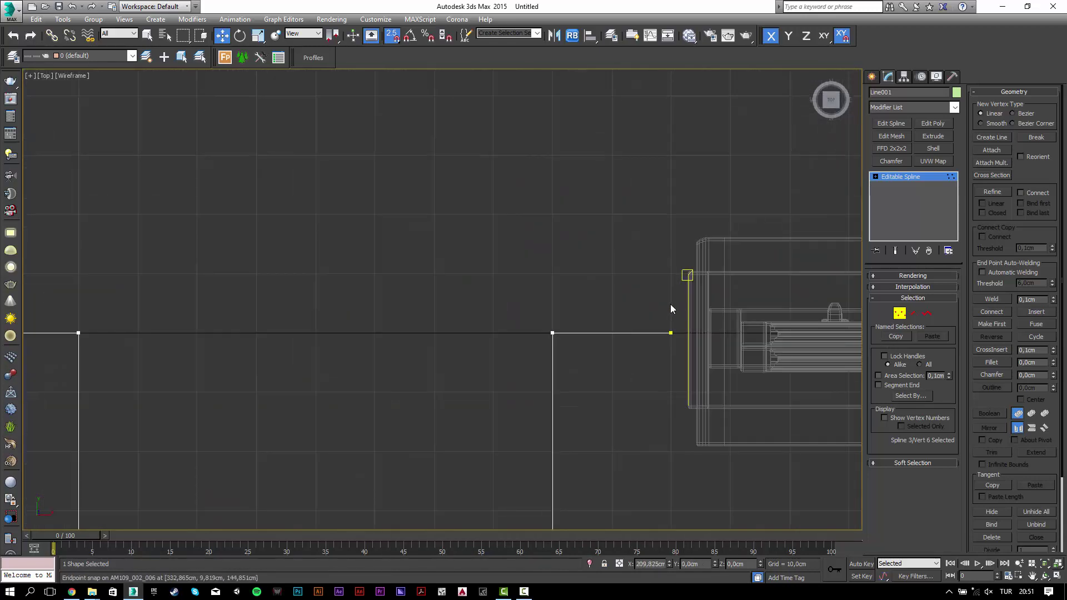
middle_drag(691, 355, 585, 353)
scroll(608, 334, up, 3)
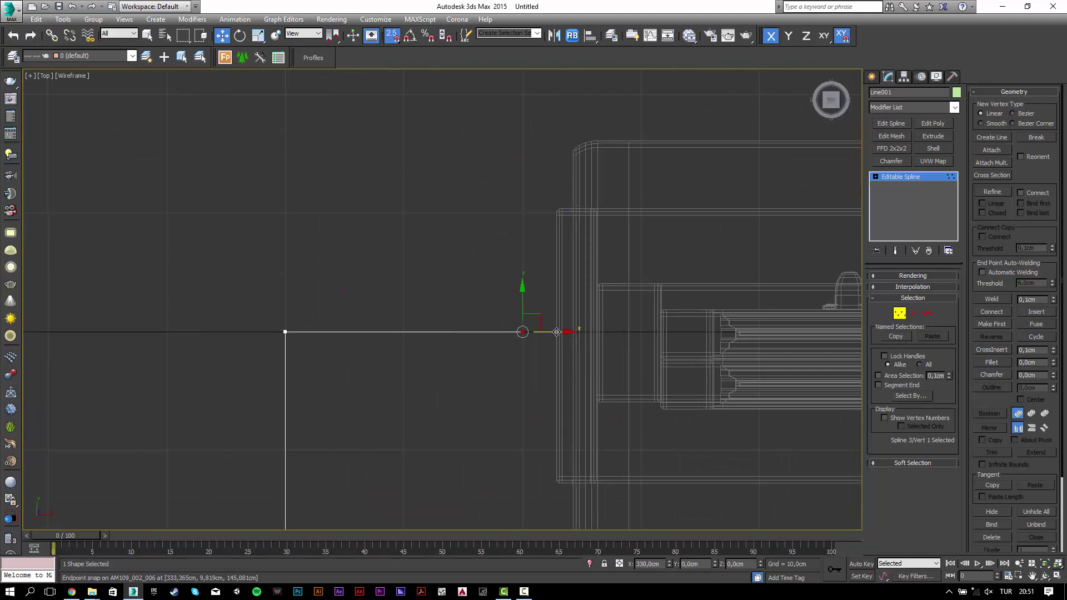
mouse_move(522, 332)
mouse_down()
mouse_move(569, 237)
mouse_move(555, 219)
mouse_up()
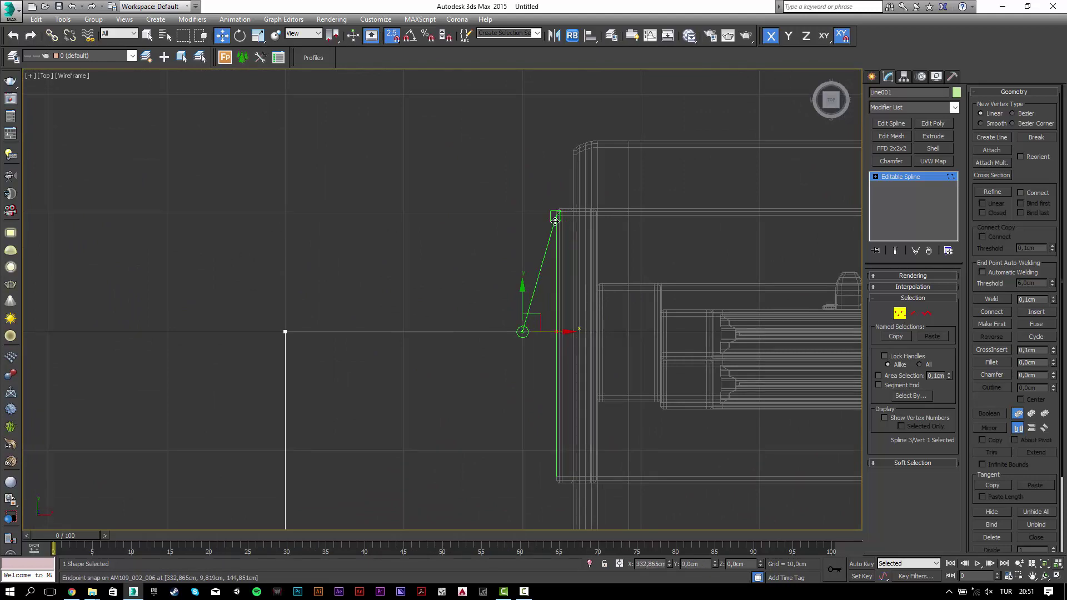
right_click(554, 221)
scroll(555, 294, down, 5)
scroll(761, 293, up, 3)
scroll(721, 293, up, 2)
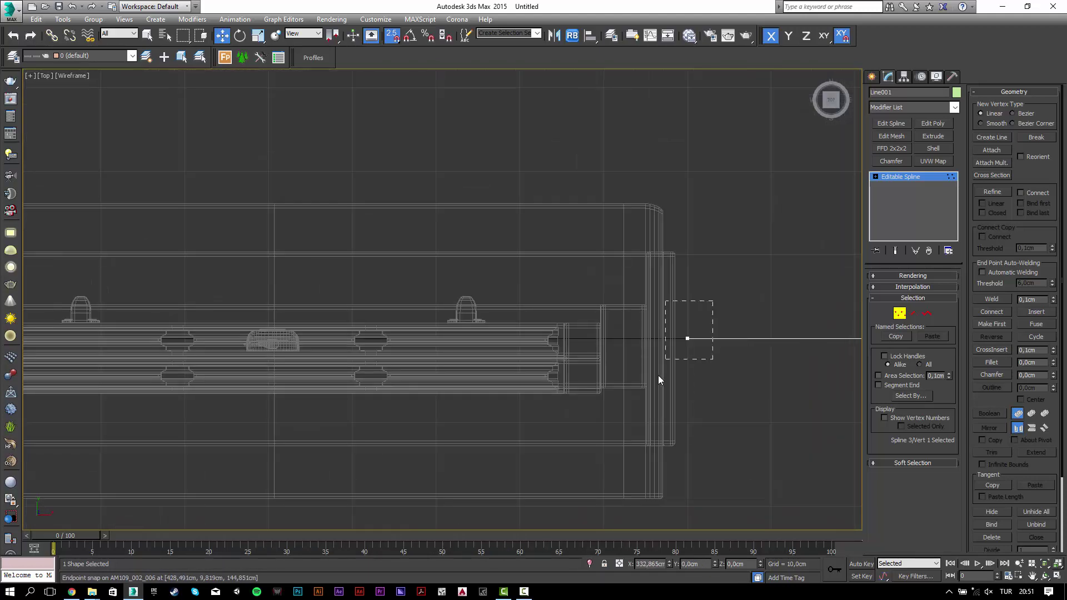
scroll(689, 311, up, 3)
drag(685, 372, 668, 252)
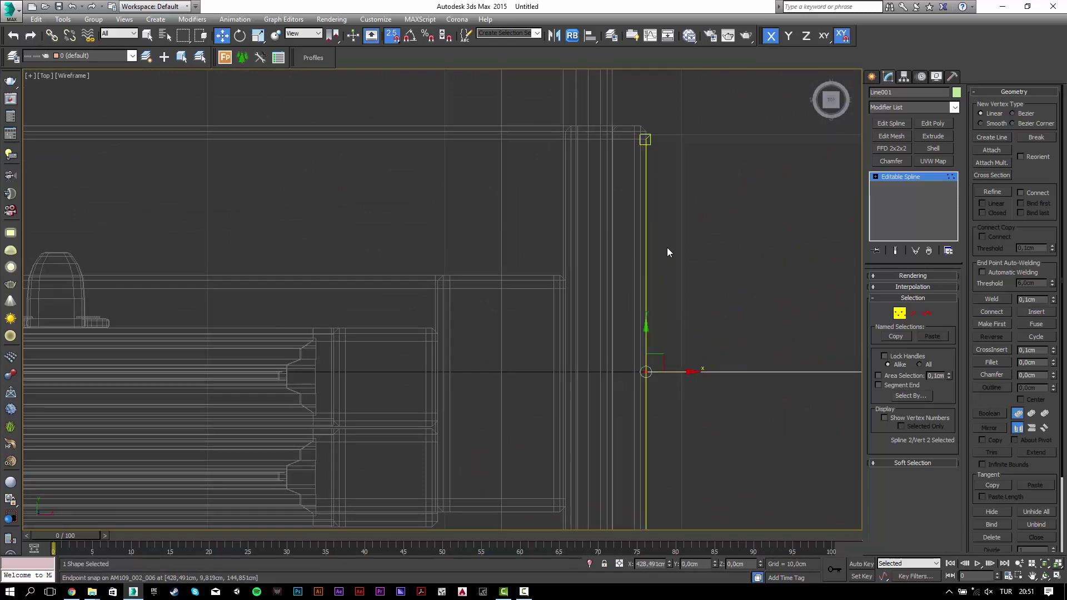
scroll(722, 250, down, 4)
scroll(468, 276, up, 4)
- Snap the last two vertices to their window edges and leave Vertex mode
click(562, 315)
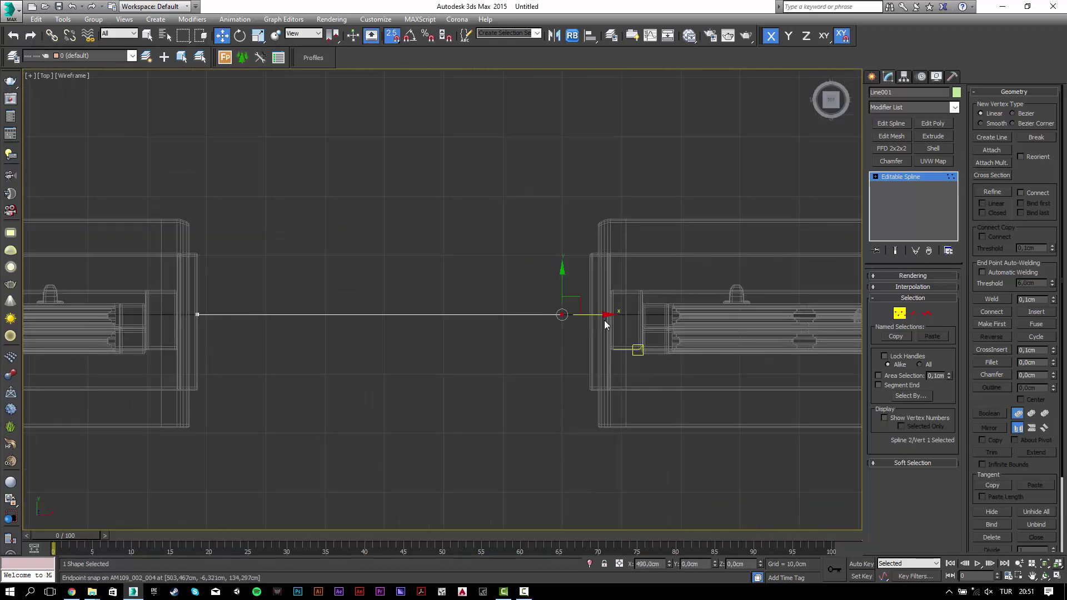
scroll(605, 325, up, 3)
drag(528, 328, 569, 246)
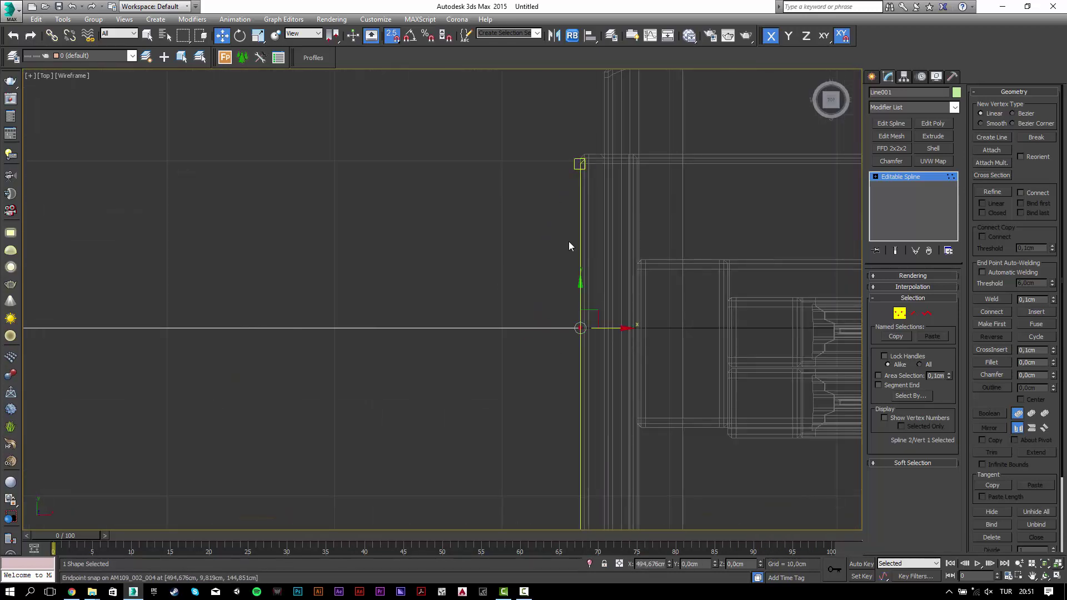
scroll(639, 228, down, 4)
scroll(555, 278, up, 4)
click(465, 320)
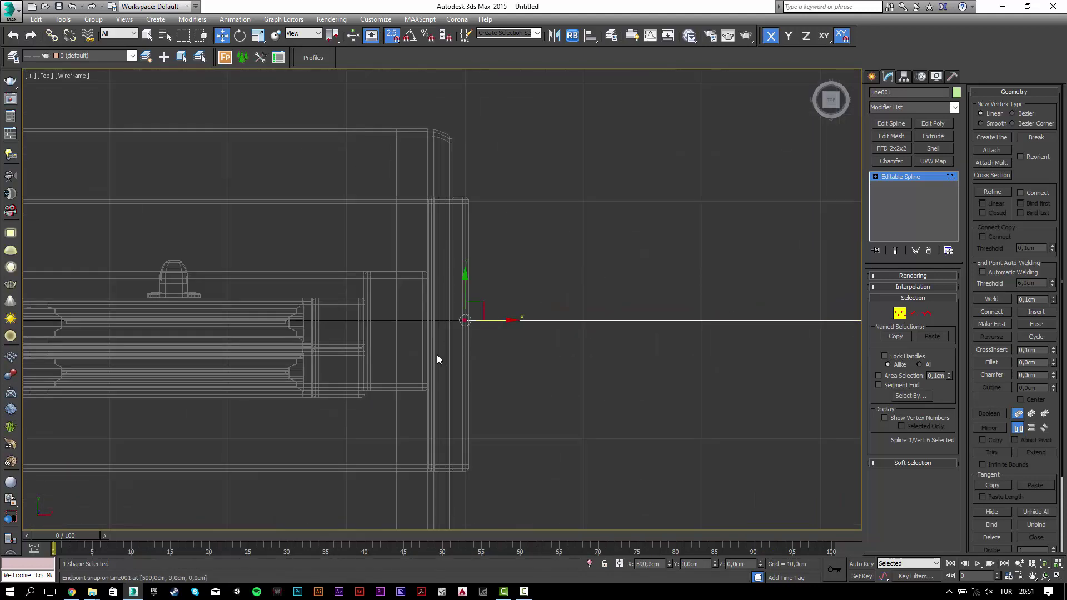
drag(466, 320, 468, 207)
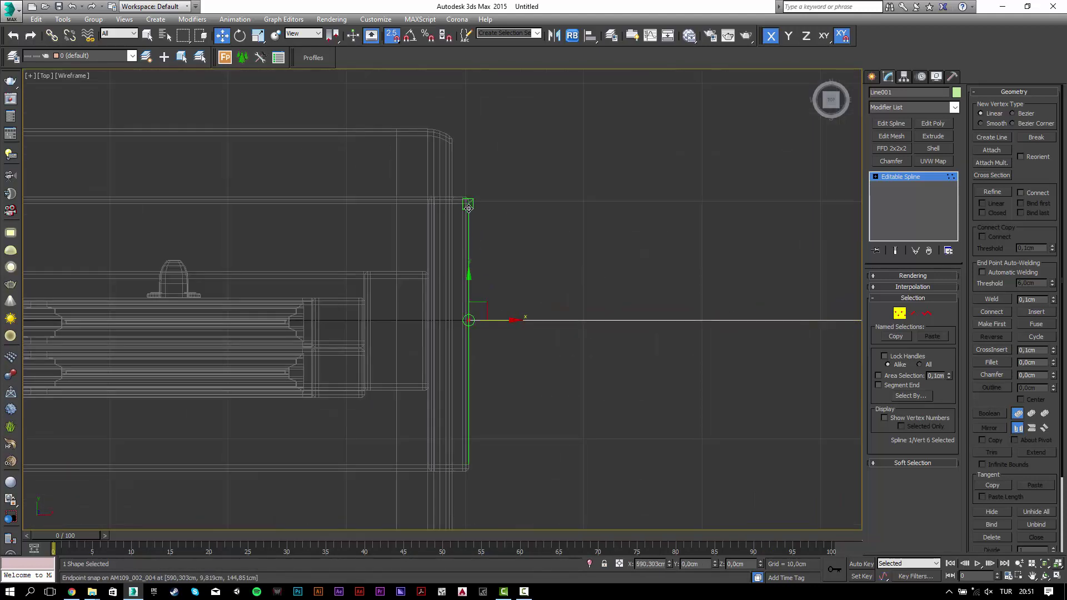
scroll(500, 250, down, 2)
scroll(524, 289, down, 3)
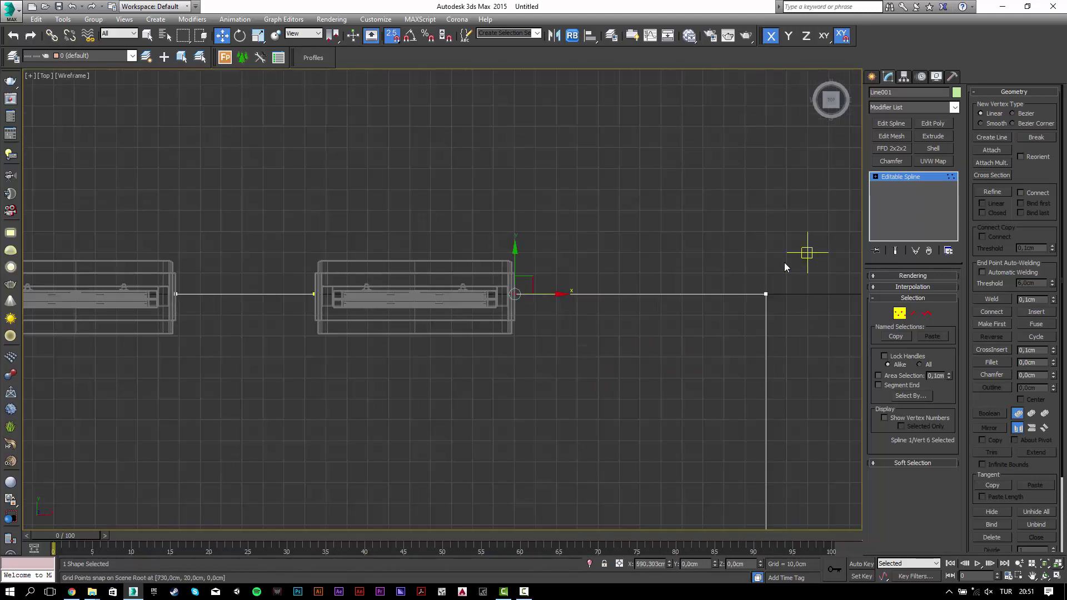
click(927, 179)
scroll(564, 335, down, 5)
mouse_move(388, 370)
middle_down()
mouse_move(535, 270)
mouse_move(574, 305)
middle_up()
scroll(565, 299, up, 3)
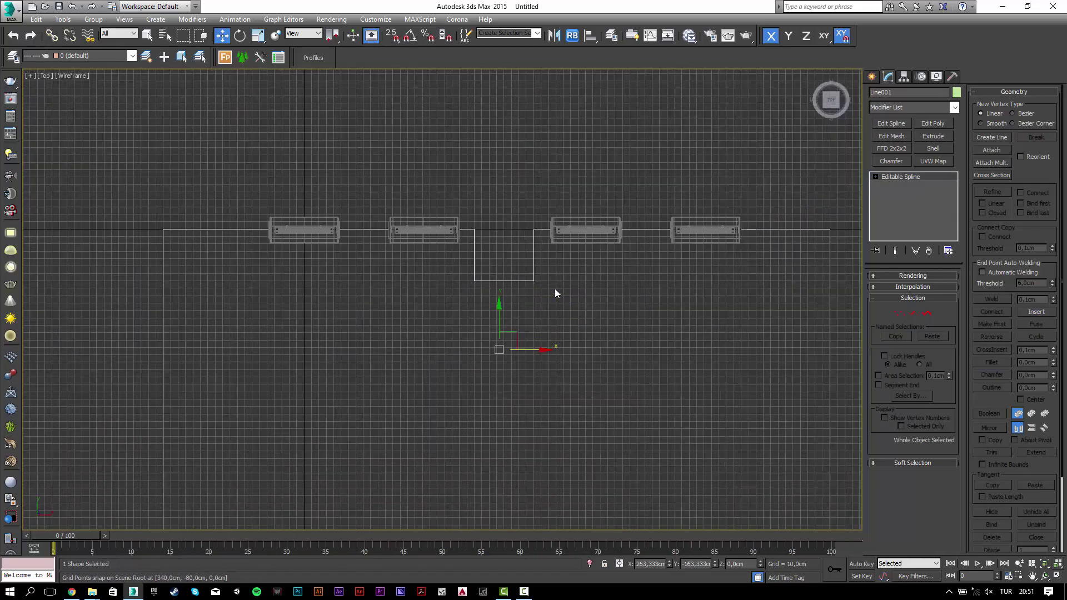
- Select all wall splines and apply a -10 Outline, replacing the earlier offset
key(3)
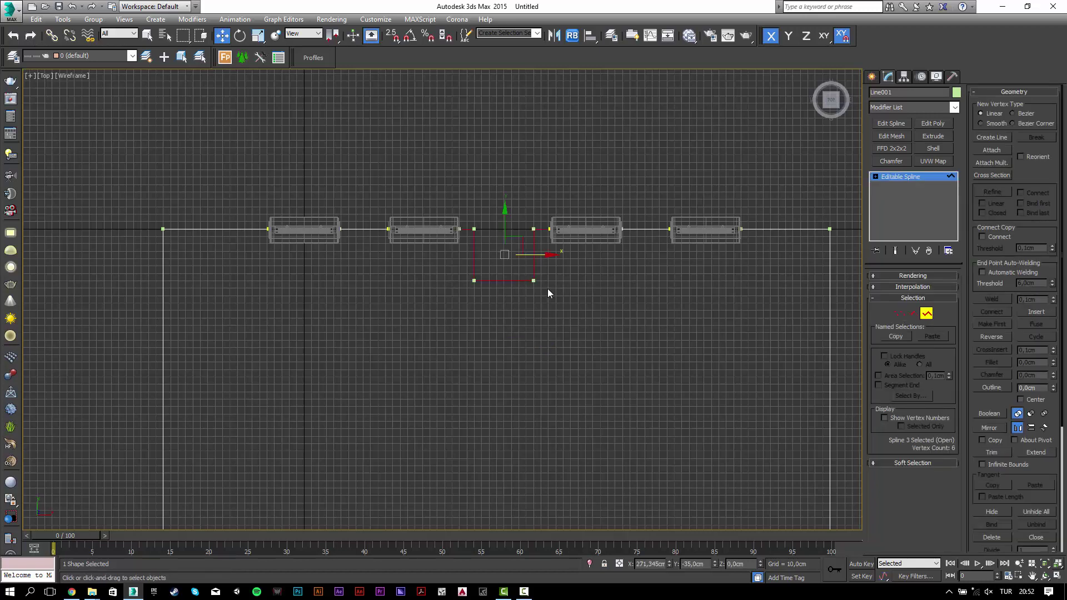
key(ctrl+a)
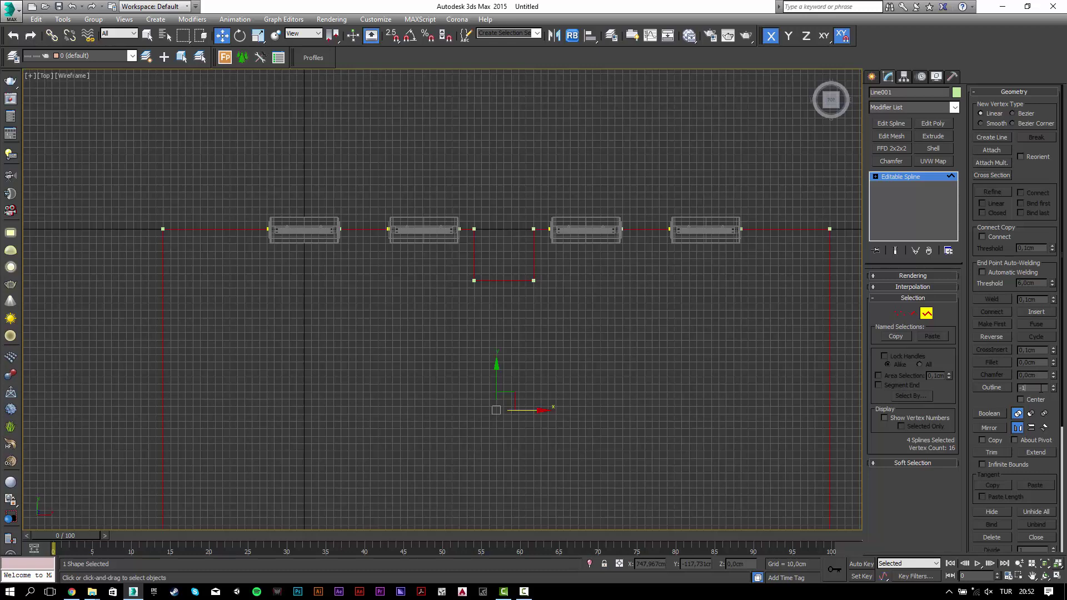
key(Num_Lock)
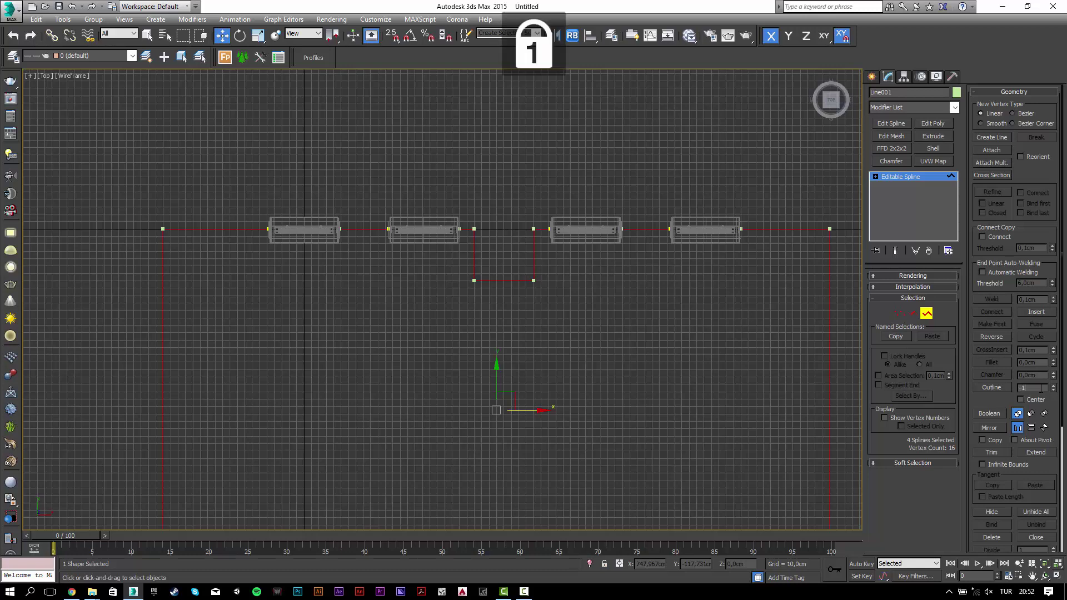
text(10)
key(Return)
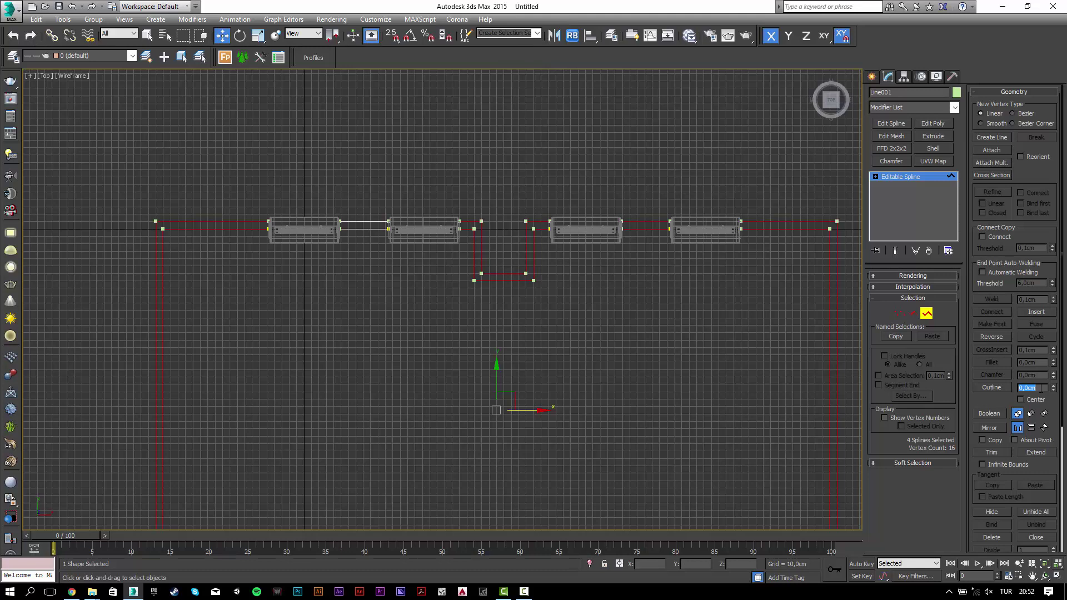
middle_drag(574, 289, 599, 269)
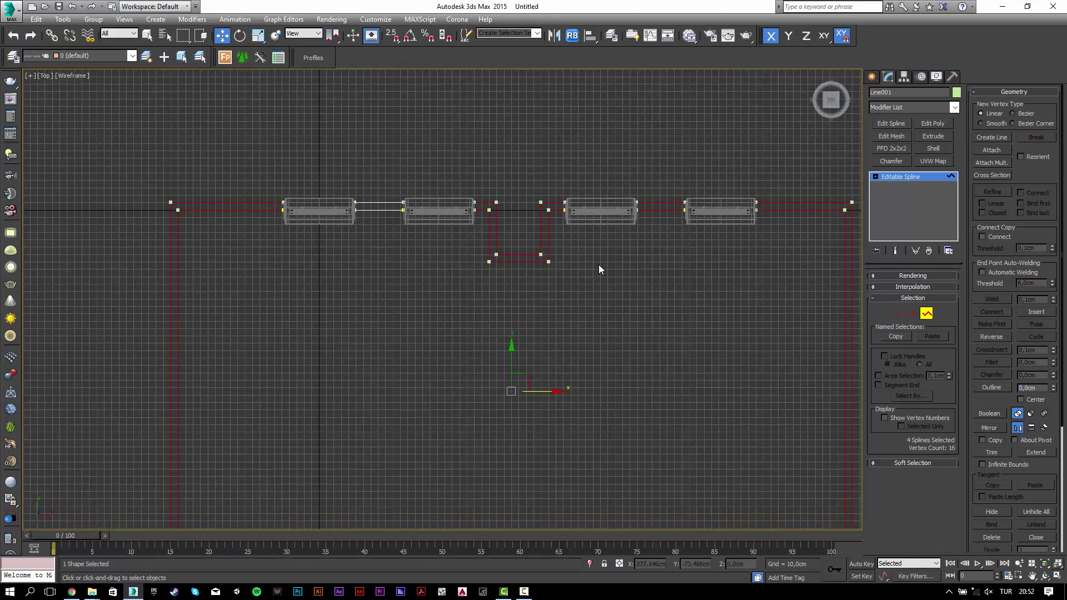
key(ctrl+z)
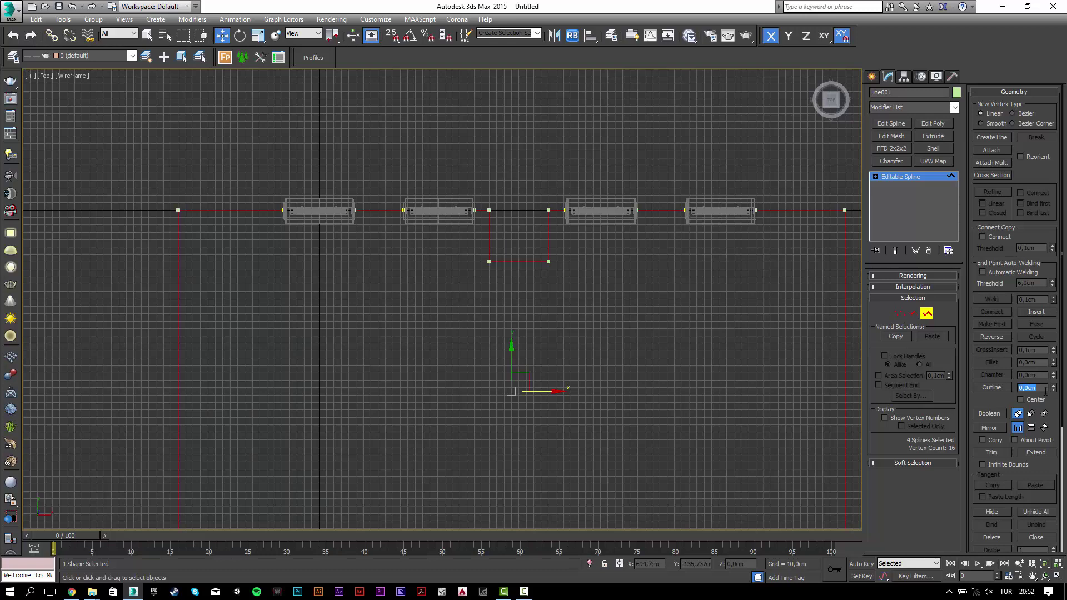
text(-10)
key(Return)
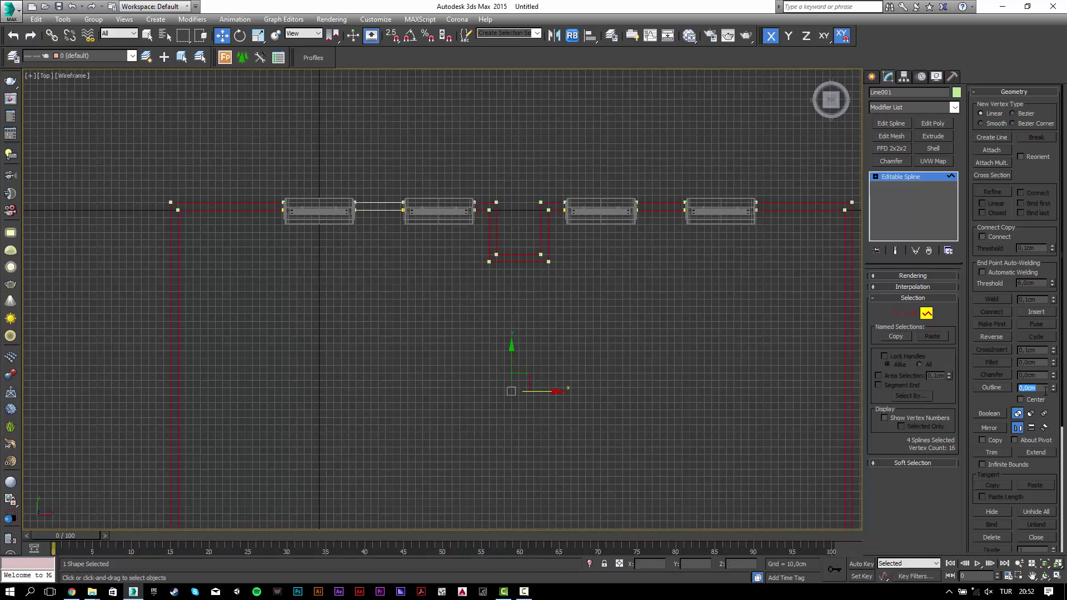
- Exit Spline mode and add an Extrude modifier to the wall outline
click(932, 178)
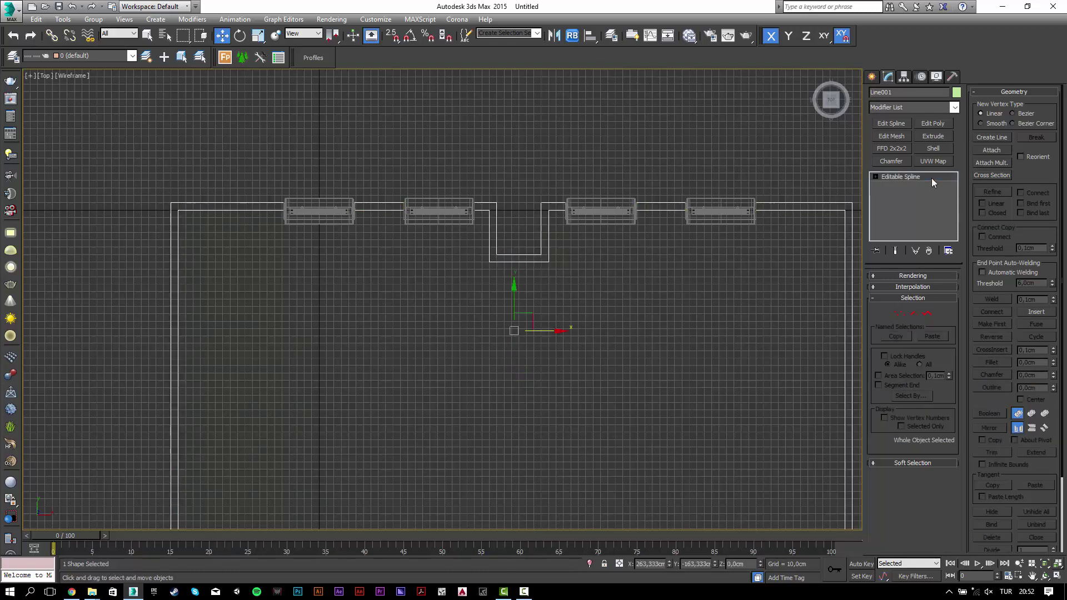
click(924, 137)
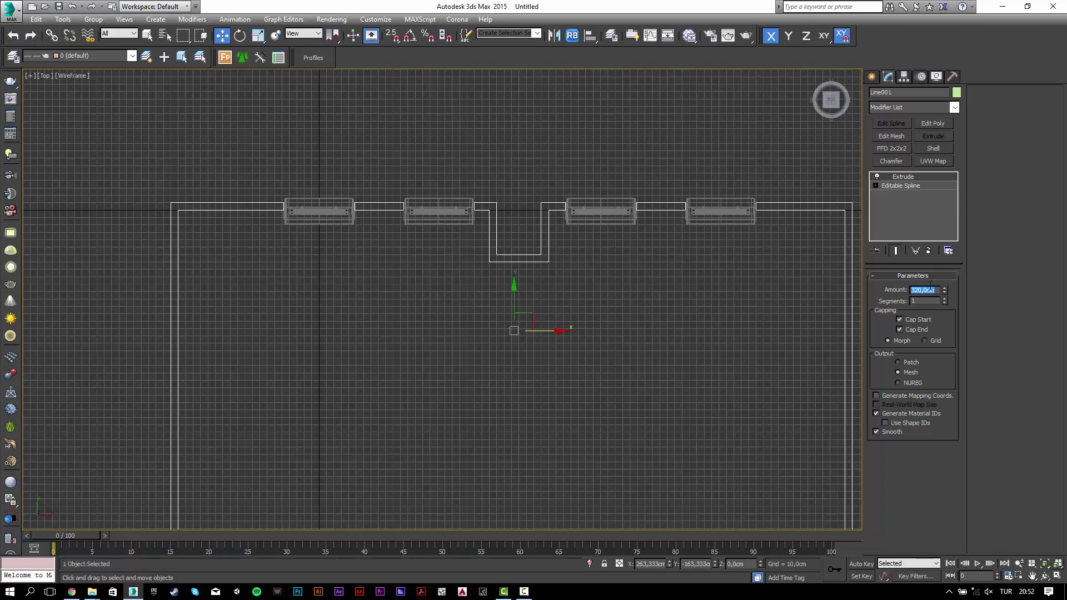
click(464, 298)
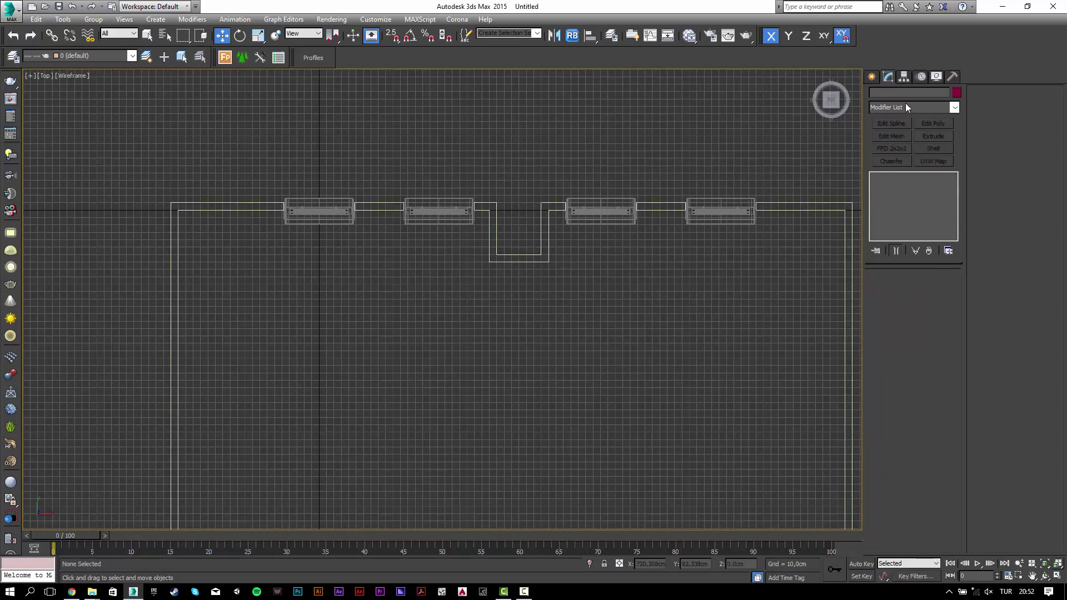
- Abandon a started line and zoom and pan the view to frame the whole room
click(872, 78)
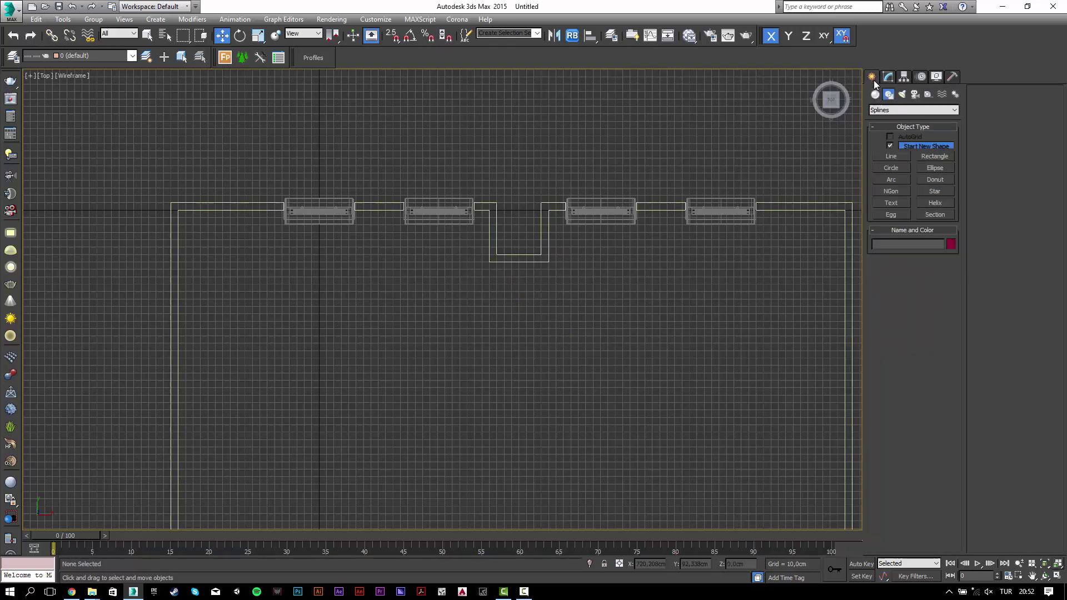
click(889, 157)
scroll(582, 200, up, 2)
scroll(568, 258, up, 3)
scroll(568, 258, up, 3)
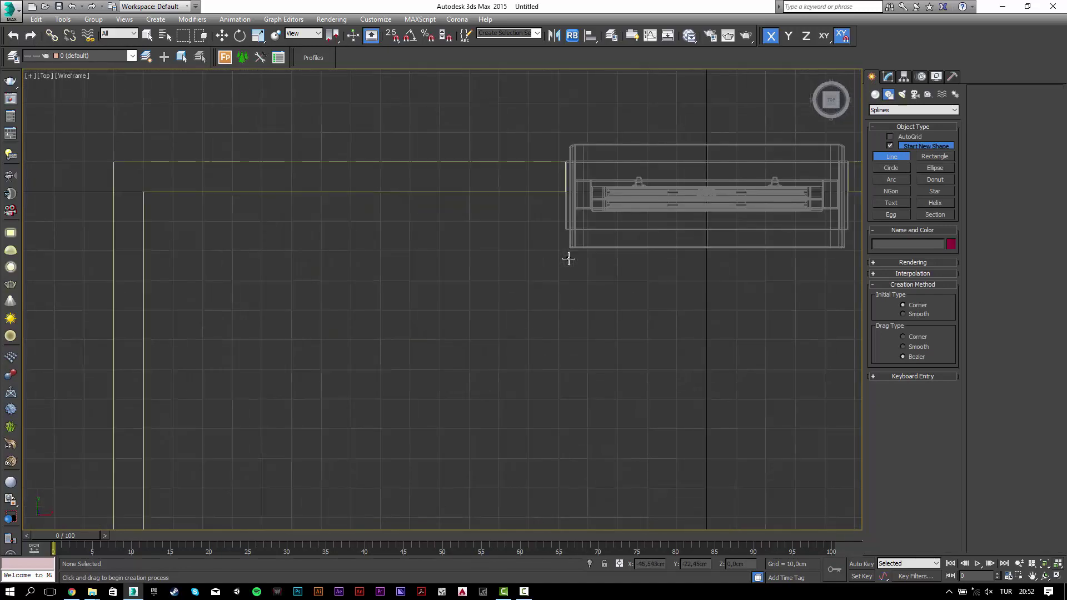
scroll(552, 210, up, 3)
scroll(557, 199, down, 6)
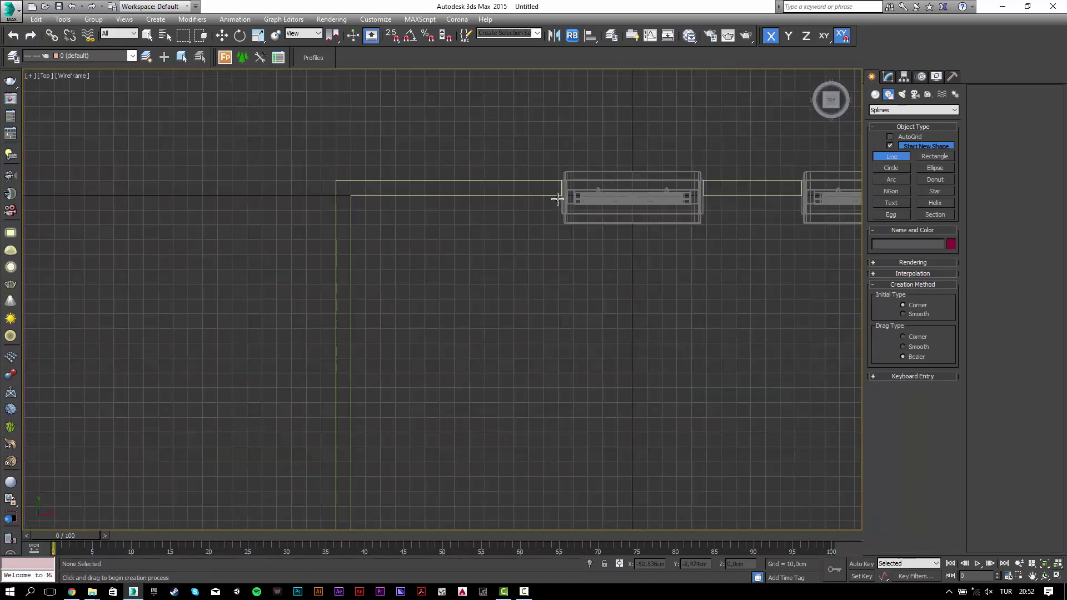
scroll(522, 186, up, 3)
scroll(540, 205, up, 2)
scroll(578, 219, up, 2)
key(w)
scroll(579, 218, down, 2)
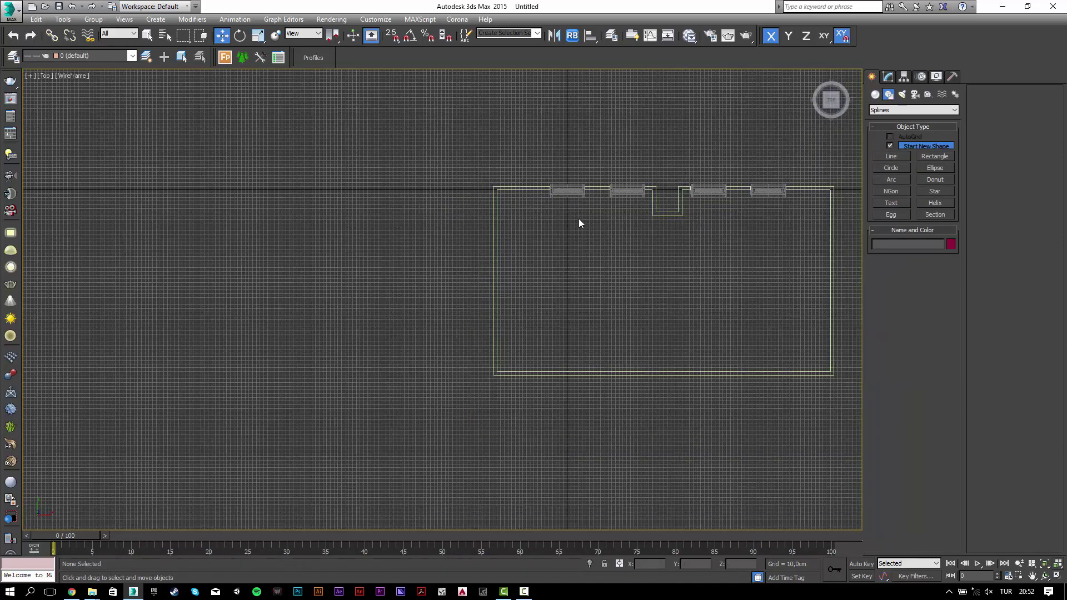
middle_drag(621, 212, 638, 238)
scroll(678, 236, up, 2)
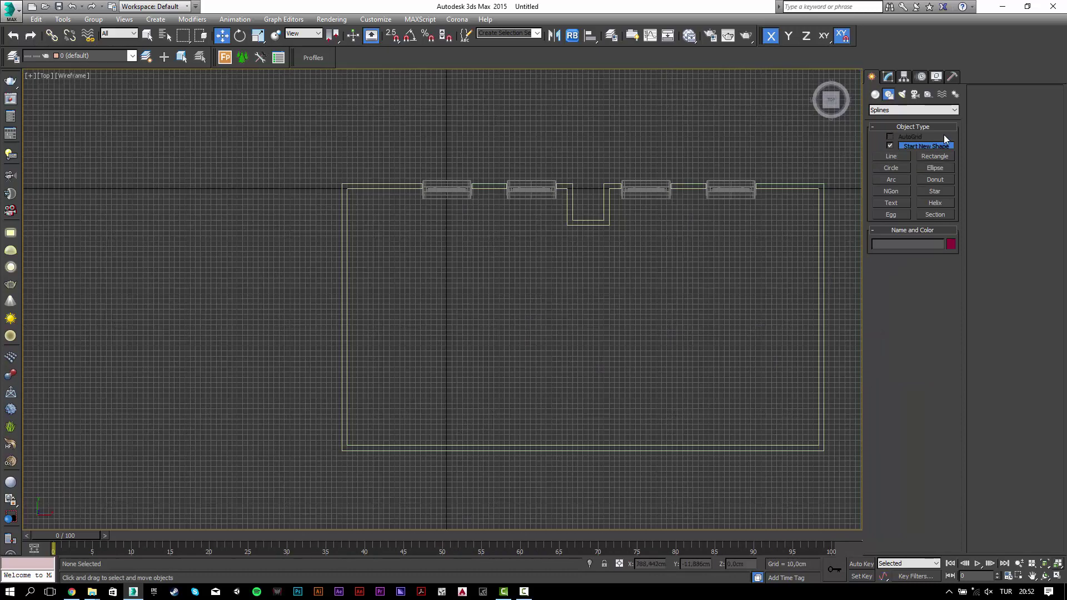
- Draw a snapped Rectangle corner to corner across the room's interior
click(935, 156)
key(s)
mouse_move(824, 183)
mouse_down()
mouse_move(327, 447)
mouse_move(341, 448)
mouse_up()
key(s)
key(w)
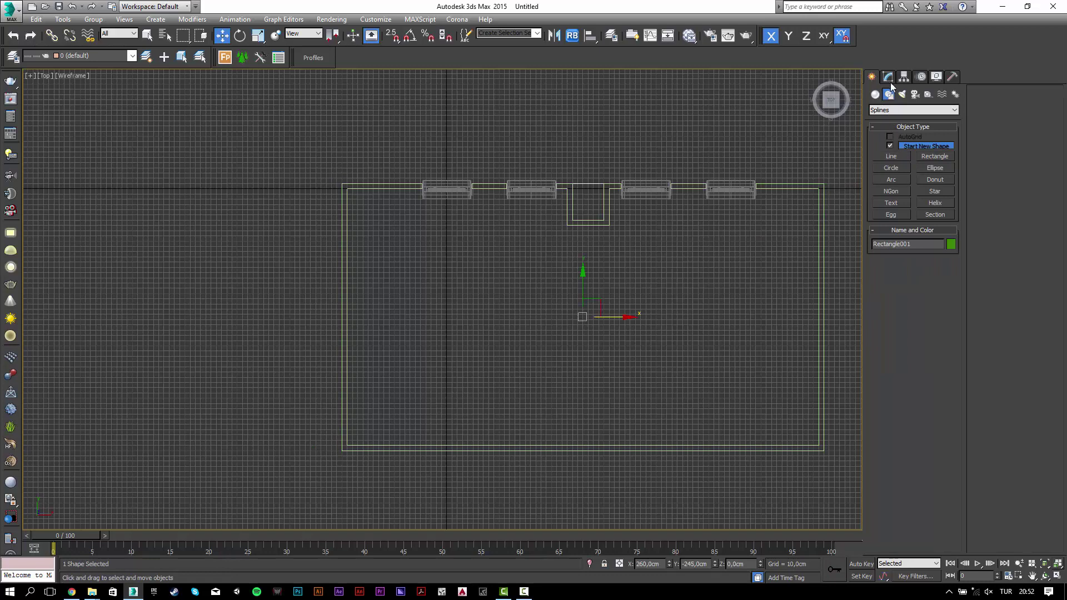
- Convert the floor rectangle to Edit Poly and recentre the Top view on the room
click(889, 80)
click(924, 121)
click(508, 269)
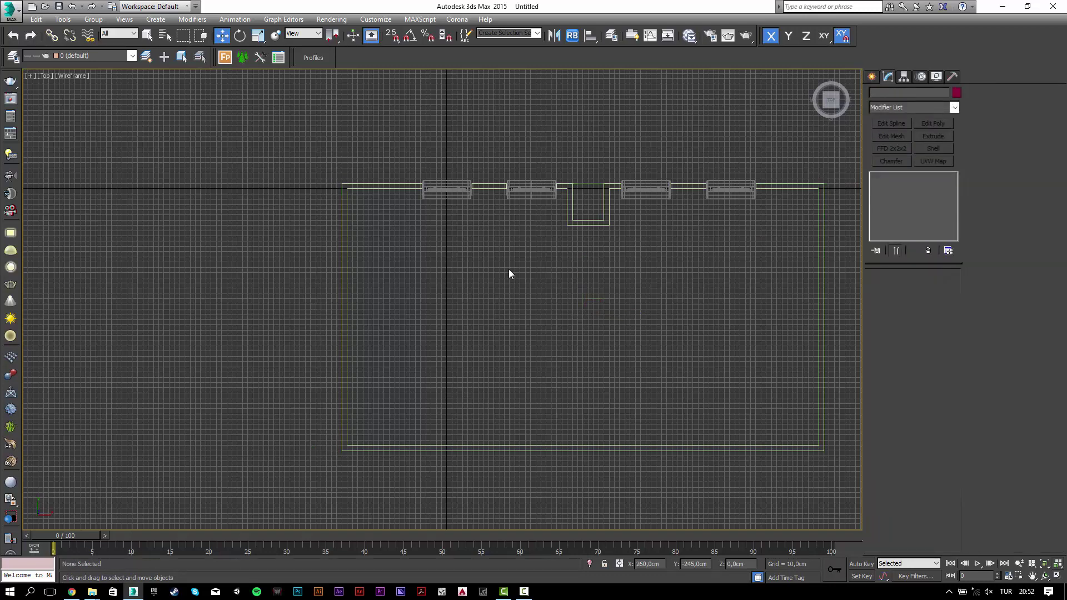
mouse_move(540, 258)
middle_down()
mouse_move(541, 281)
mouse_move(514, 288)
middle_up()
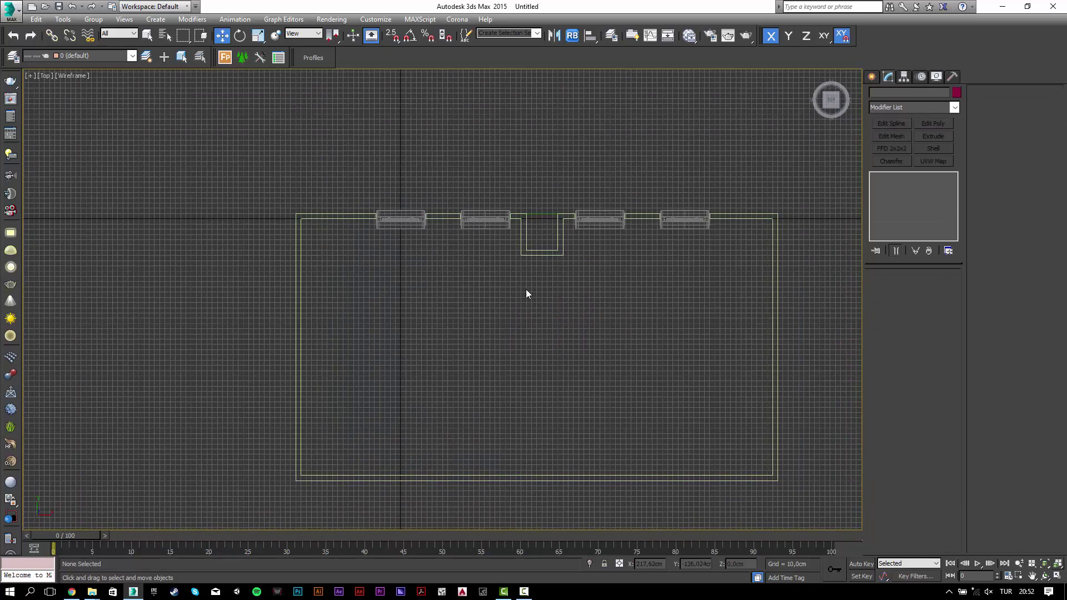
- Place a Target camera aimed across the room and view through it with Realistic shading
click(872, 77)
click(914, 94)
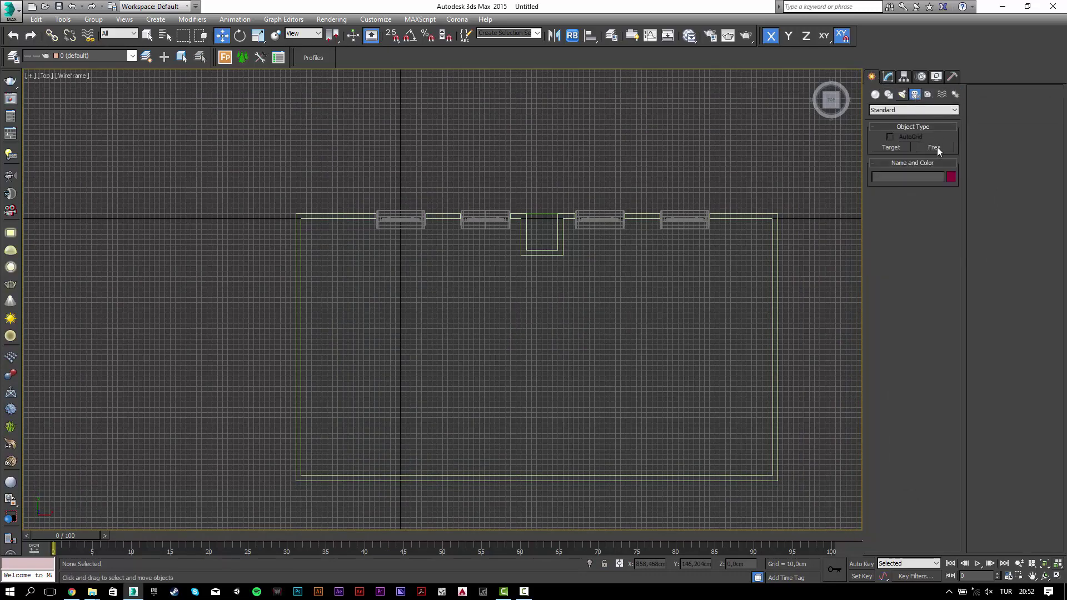
click(892, 147)
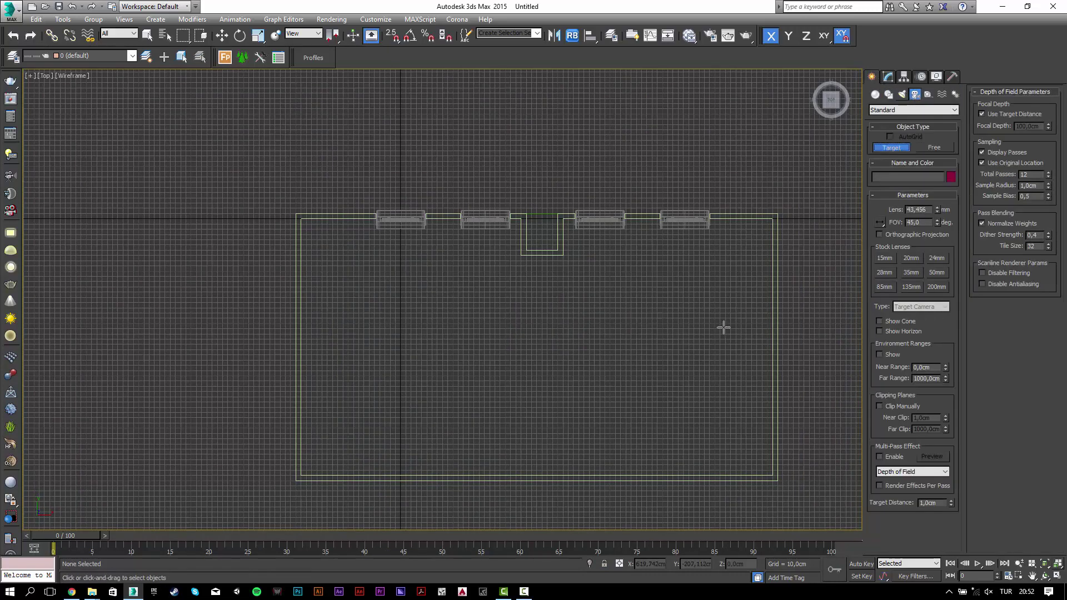
drag(723, 337, 453, 339)
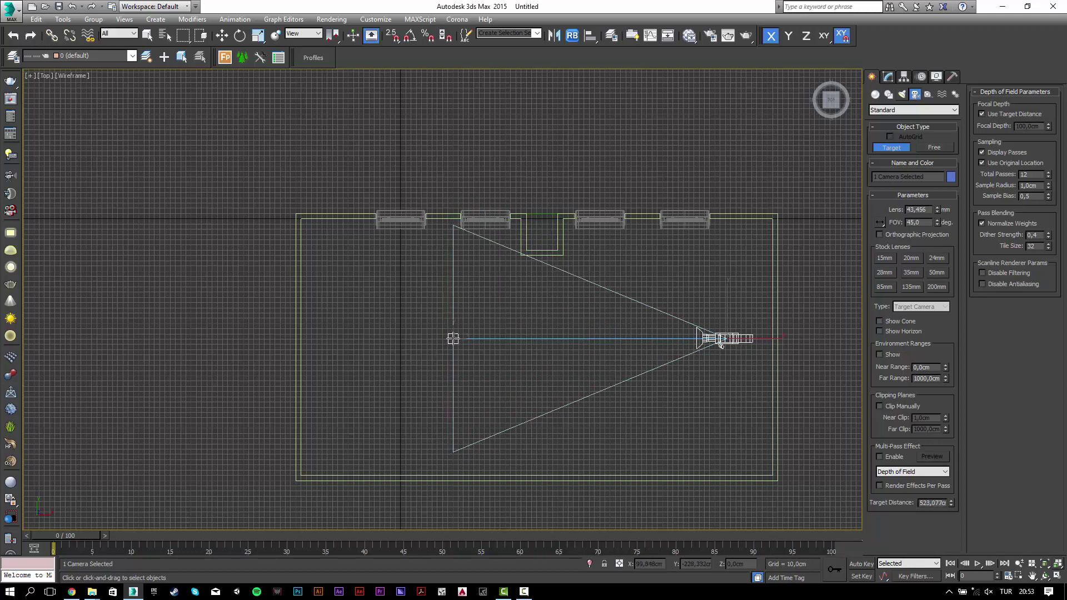
key(c)
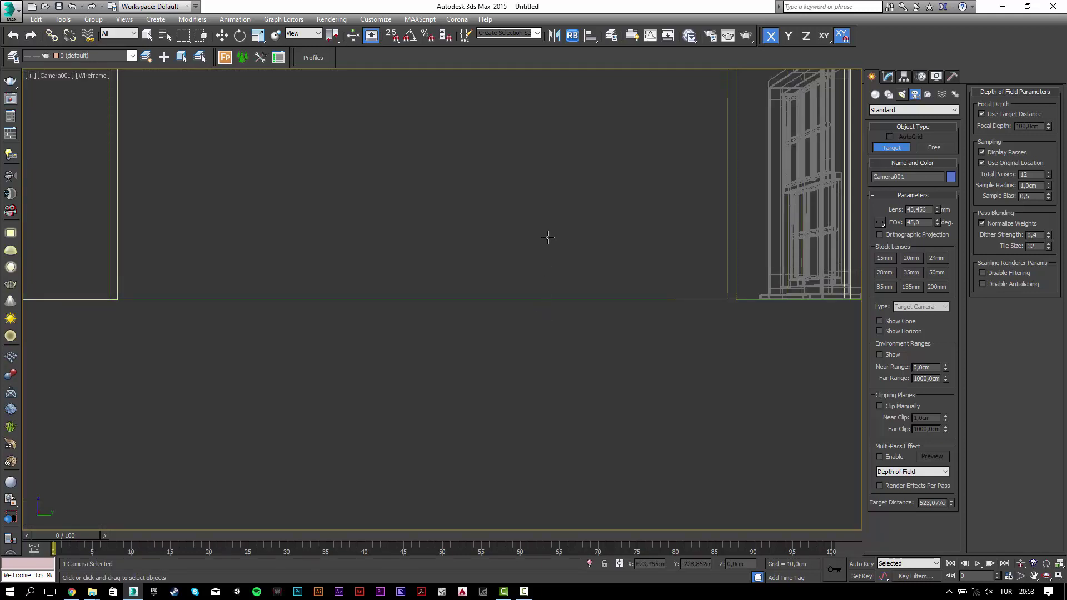
key(F3)
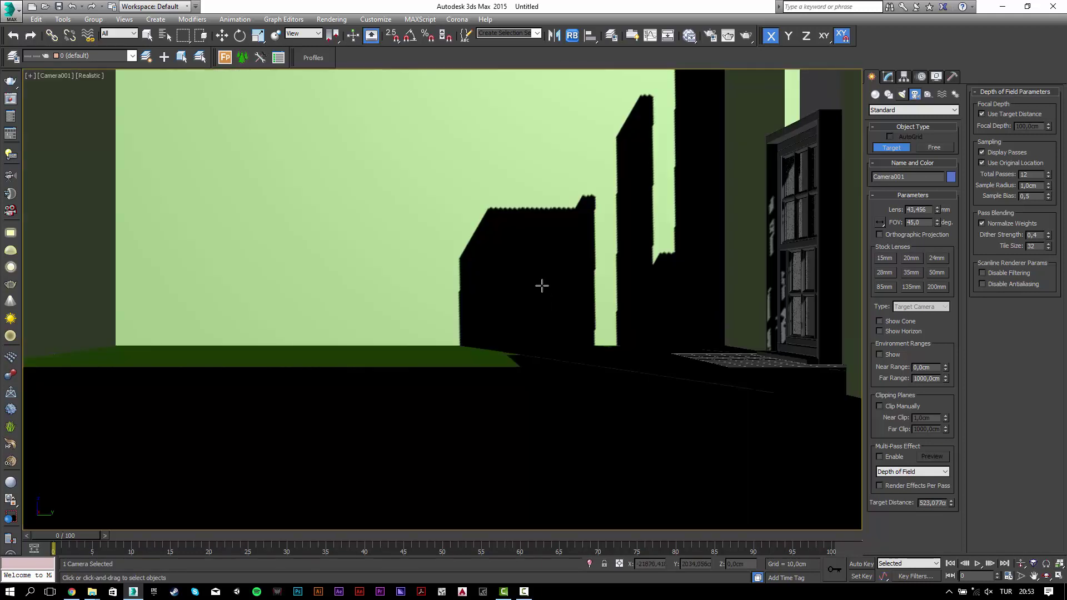
- Switch the camera view to Shaded and colour the Line001 walls white
click(88, 78)
click(111, 98)
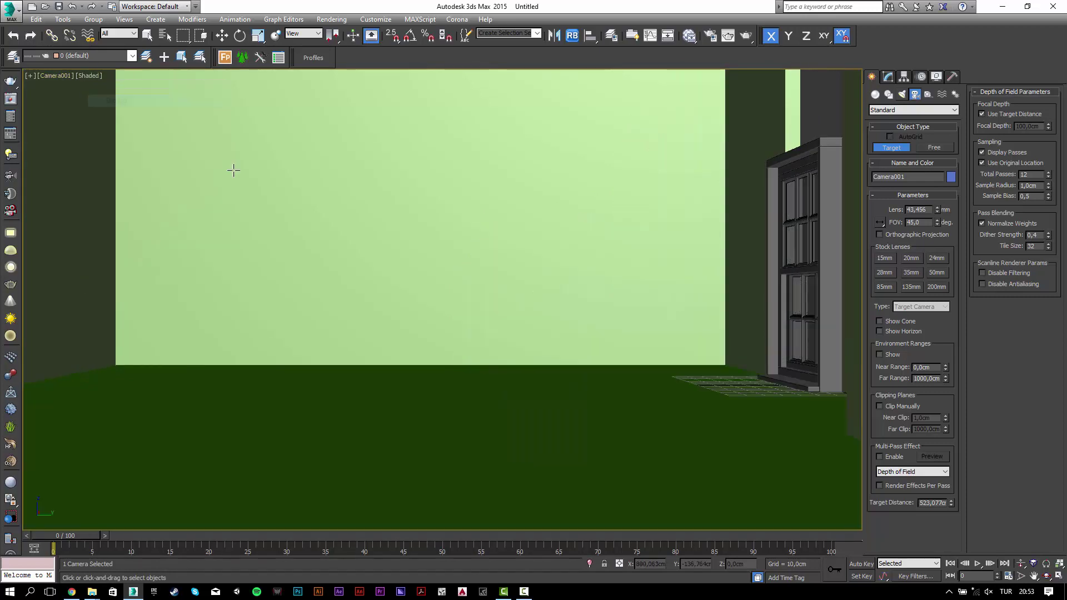
key(w)
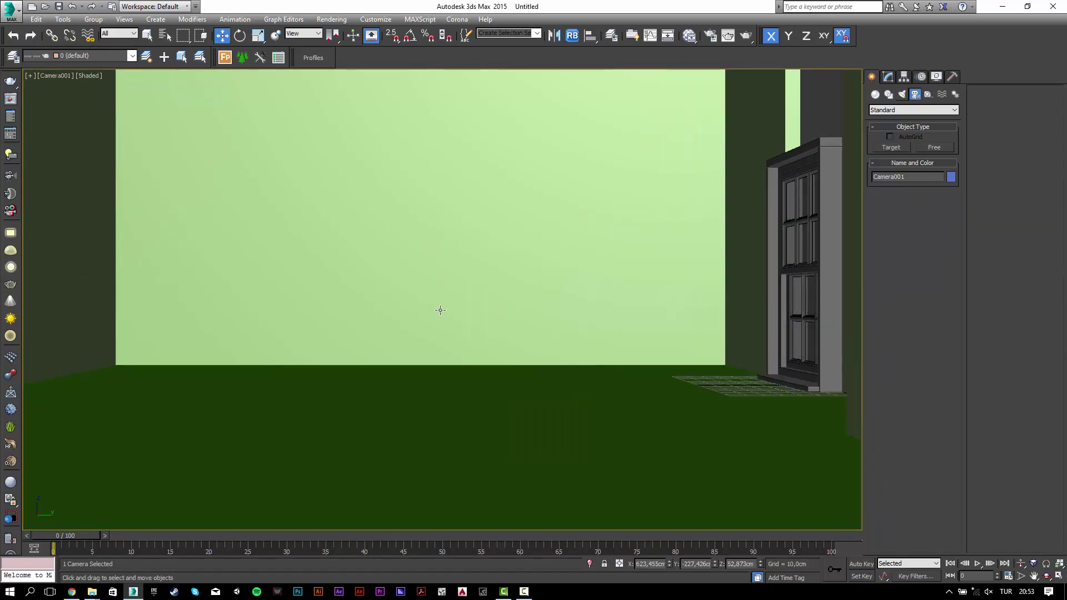
click(487, 244)
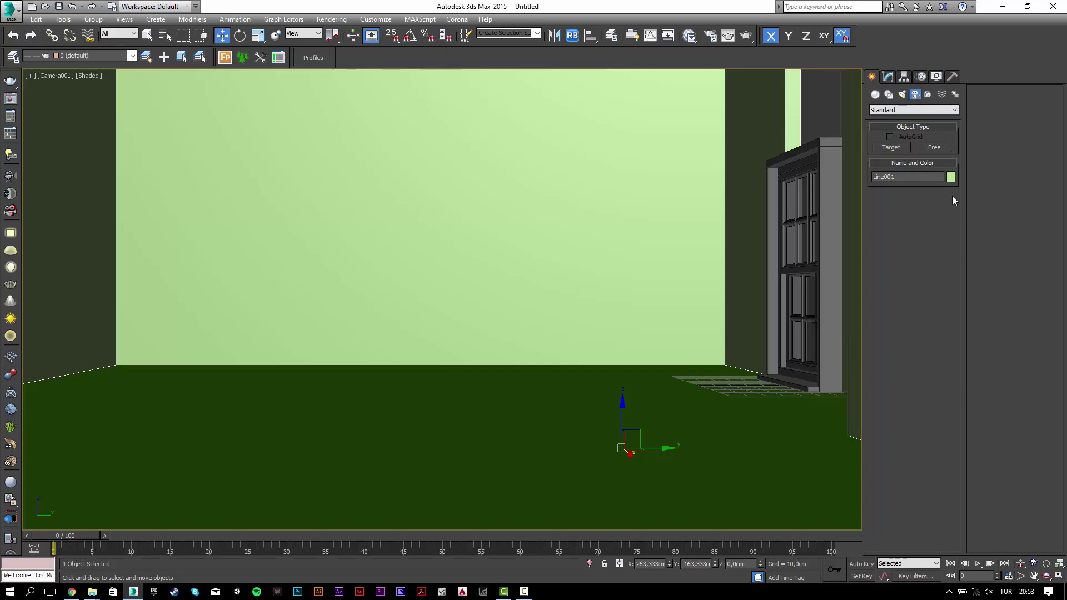
click(951, 178)
click(632, 324)
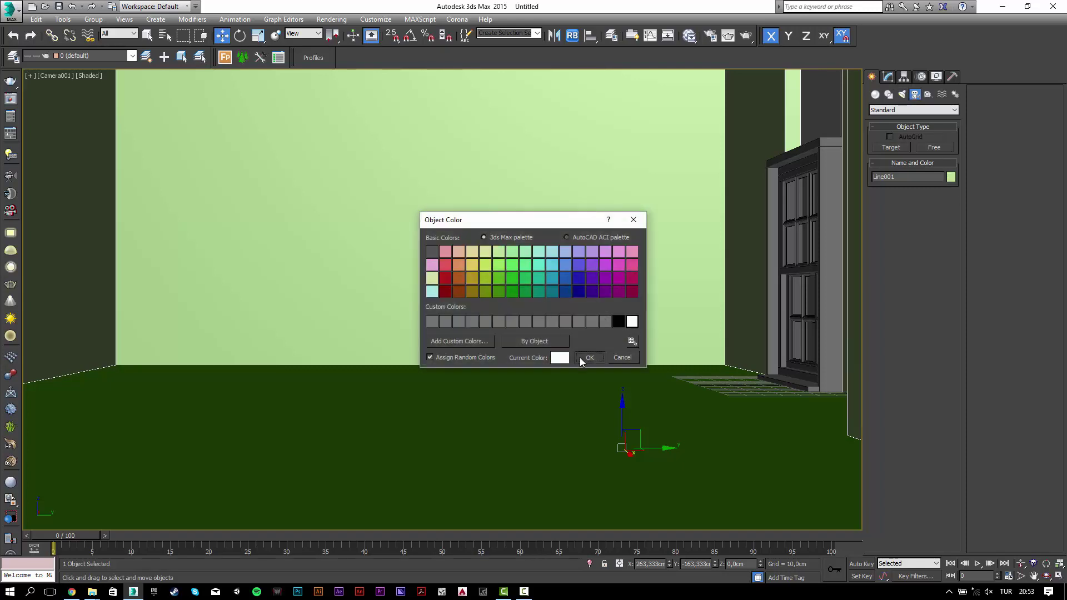
click(589, 358)
- Colour the Rectangle001 floor brown and view a selected window from the Front
click(489, 422)
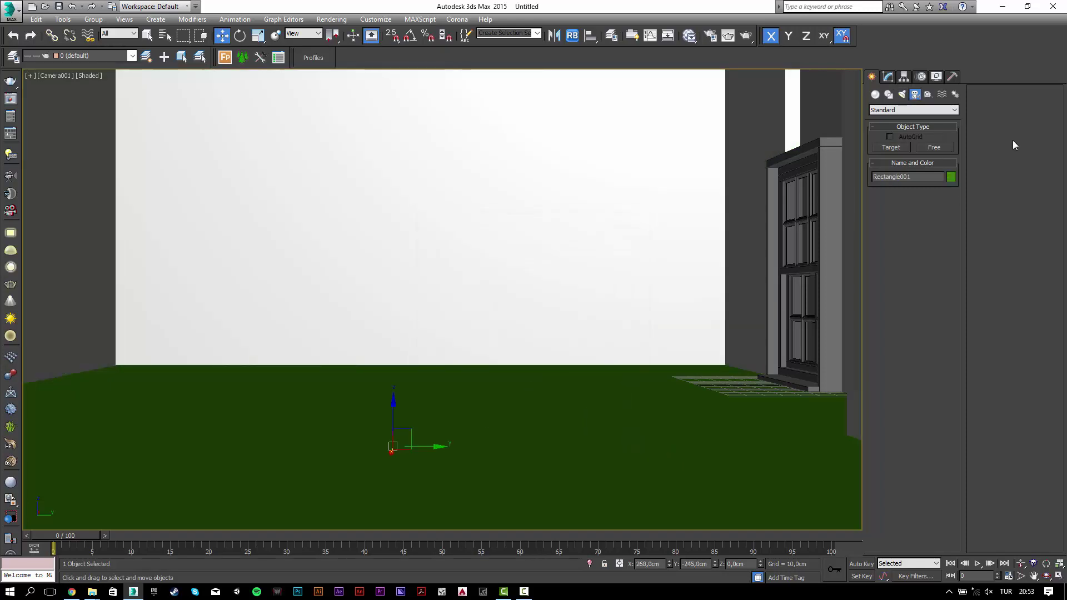
click(951, 177)
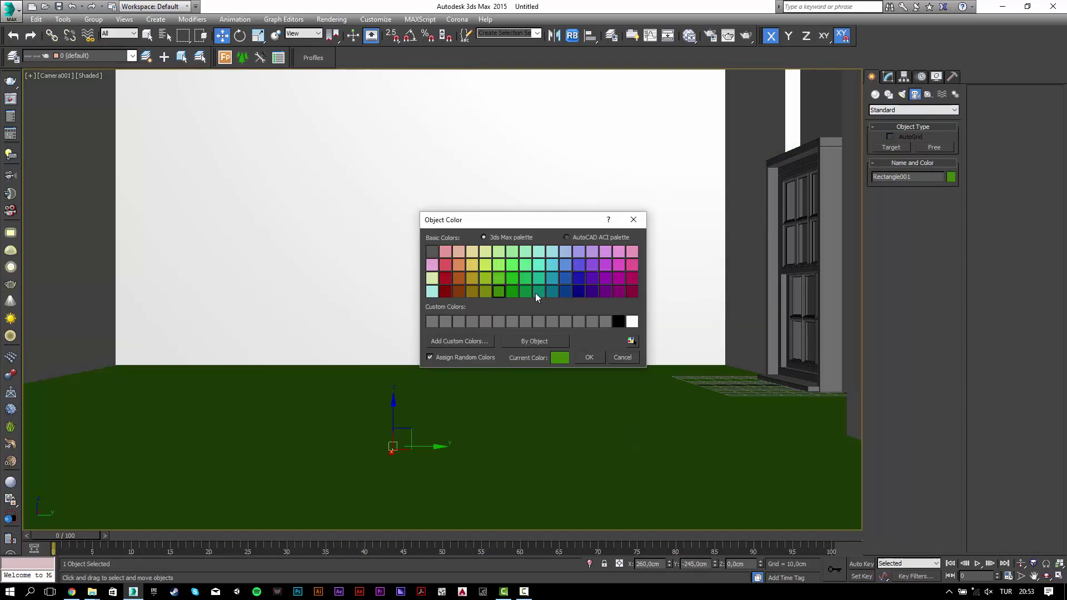
click(589, 358)
click(799, 277)
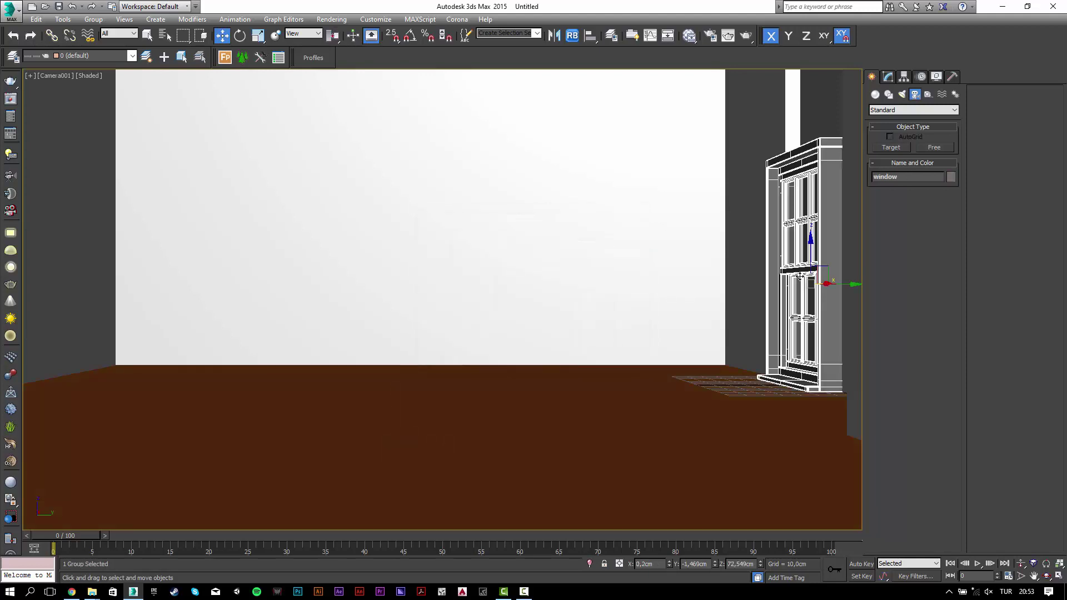
key(f)
scroll(667, 274, down, 3)
- Show the Front view in wireframe and select all four window groups
scroll(654, 278, down, 2)
key(F3)
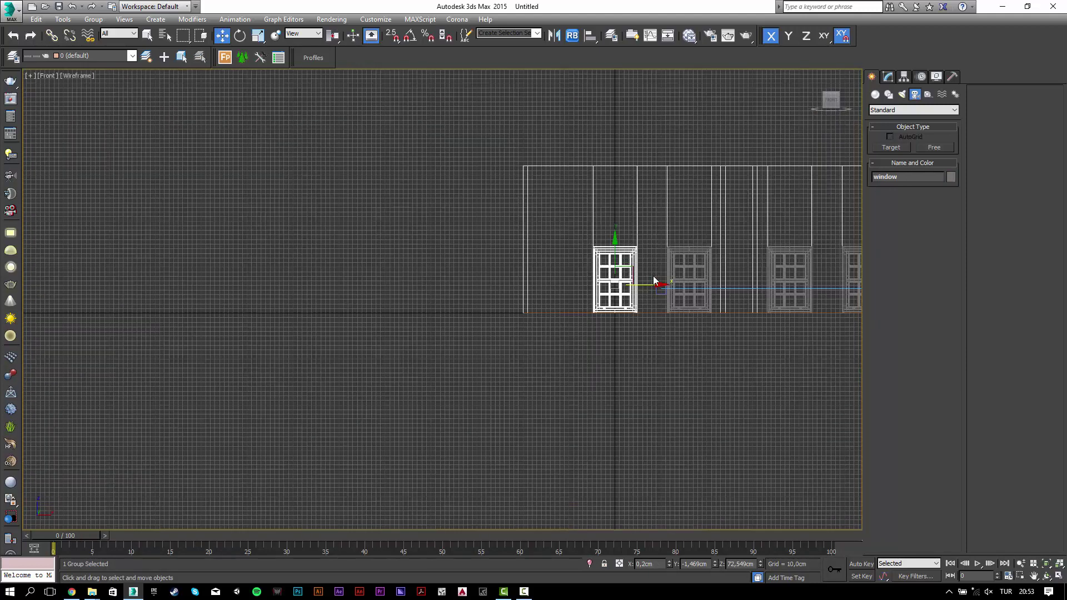
middle_drag(686, 256, 436, 314)
scroll(436, 314, up, 3)
ctrl+click(447, 333)
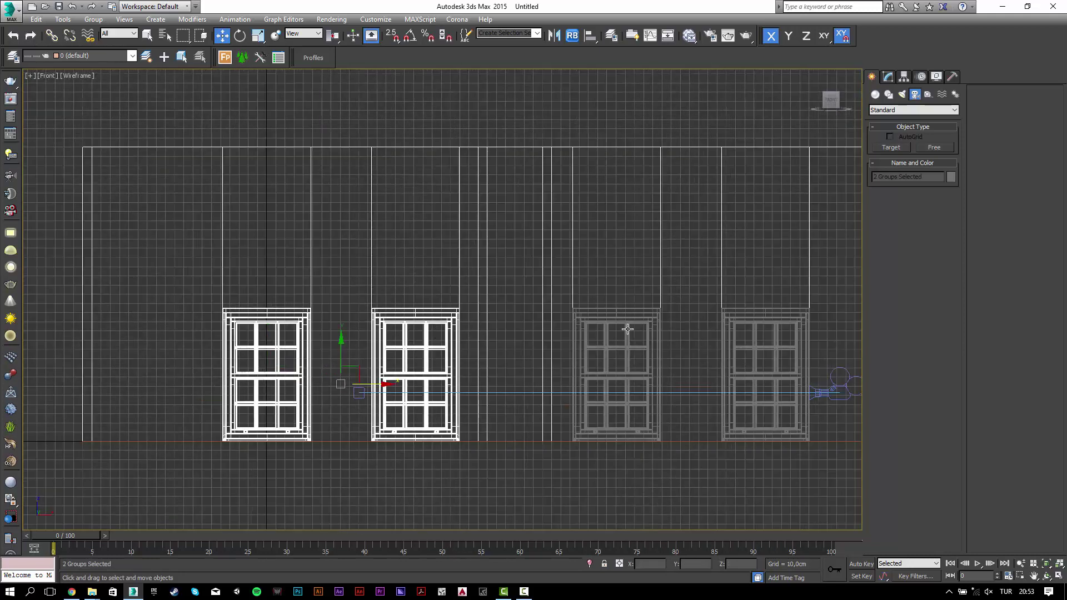
ctrl+click(627, 329)
ctrl+click(758, 325)
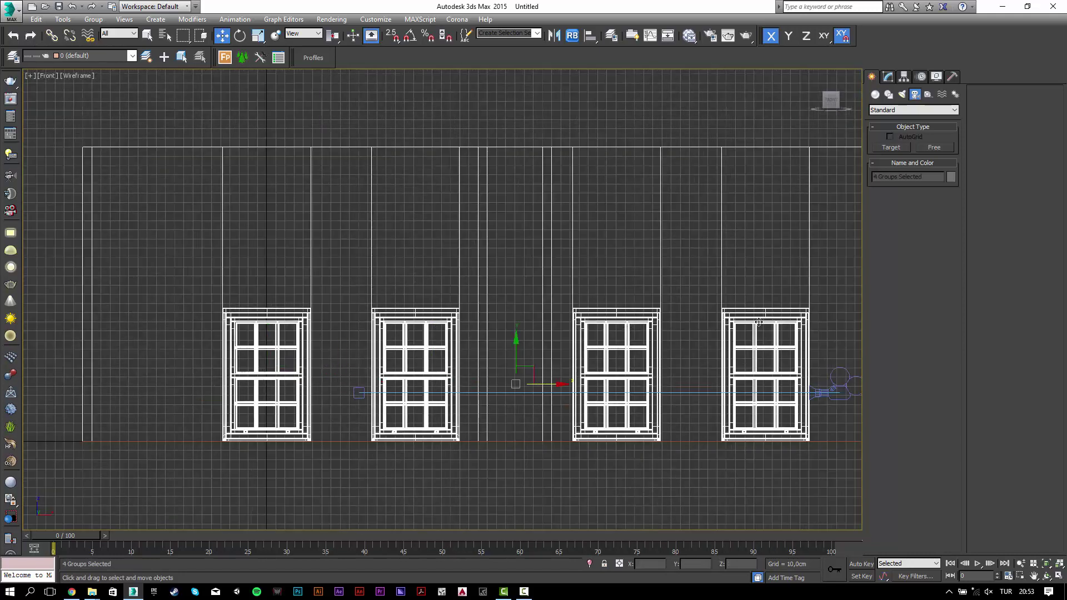
- Raise the windows 90 cm via Offset Y, then select the wall outline in Top view
key(F12)
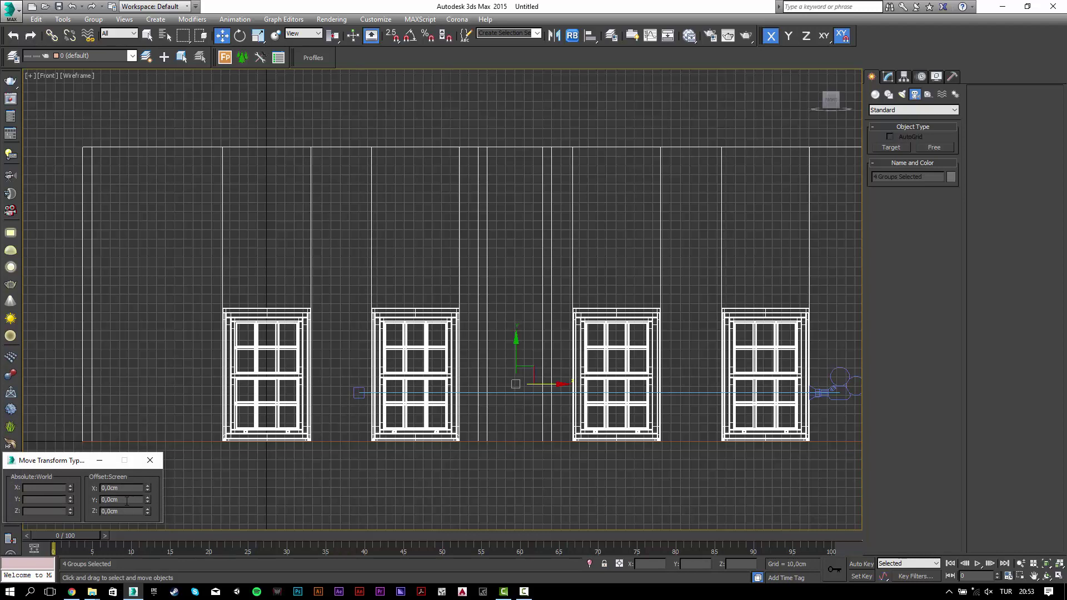
click(127, 500)
text(90)
key(Return)
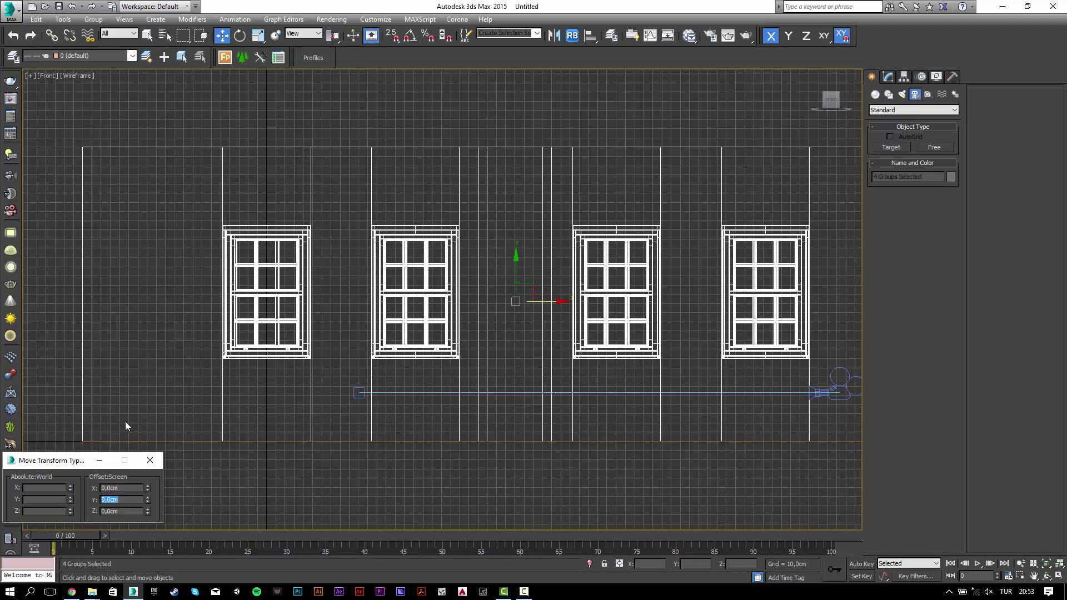
click(287, 187)
key(t)
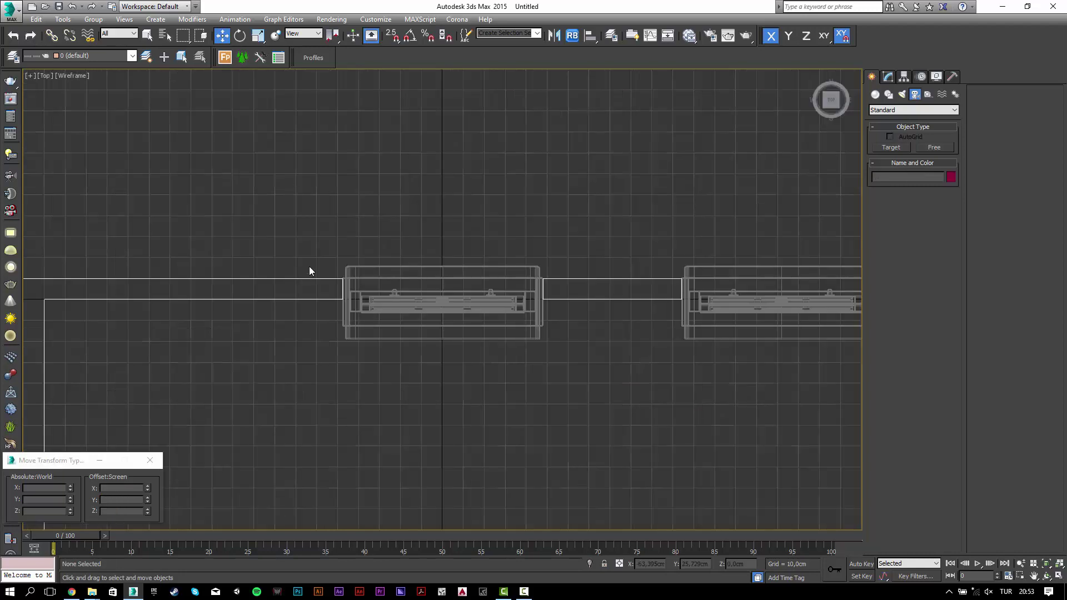
click(305, 298)
- Isolate Line001 and get the Rectangle tool ready with endpoint snapping on
key(alt+q)
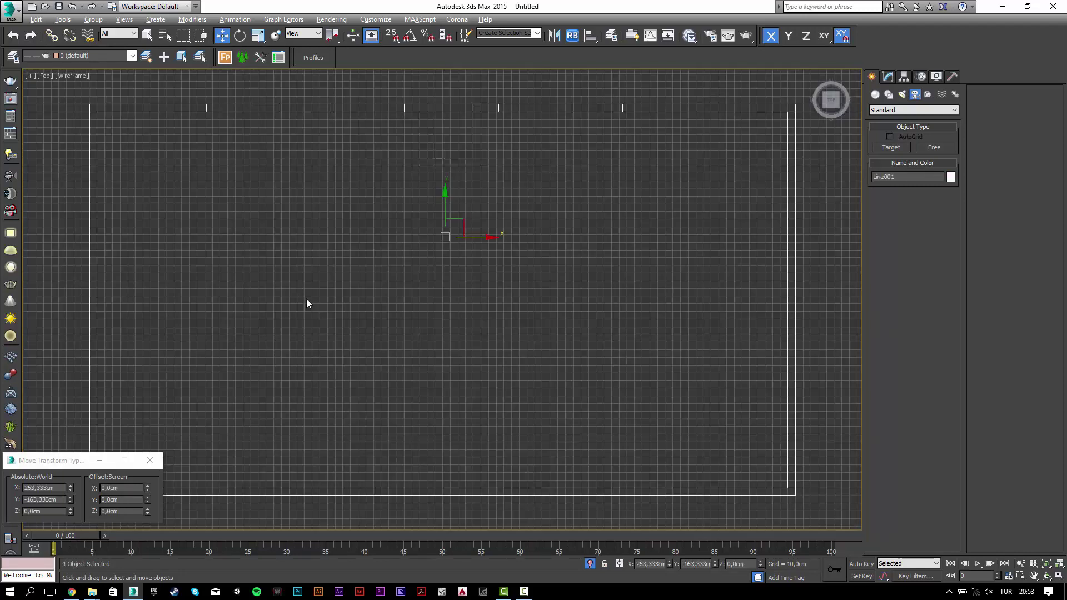
click(889, 96)
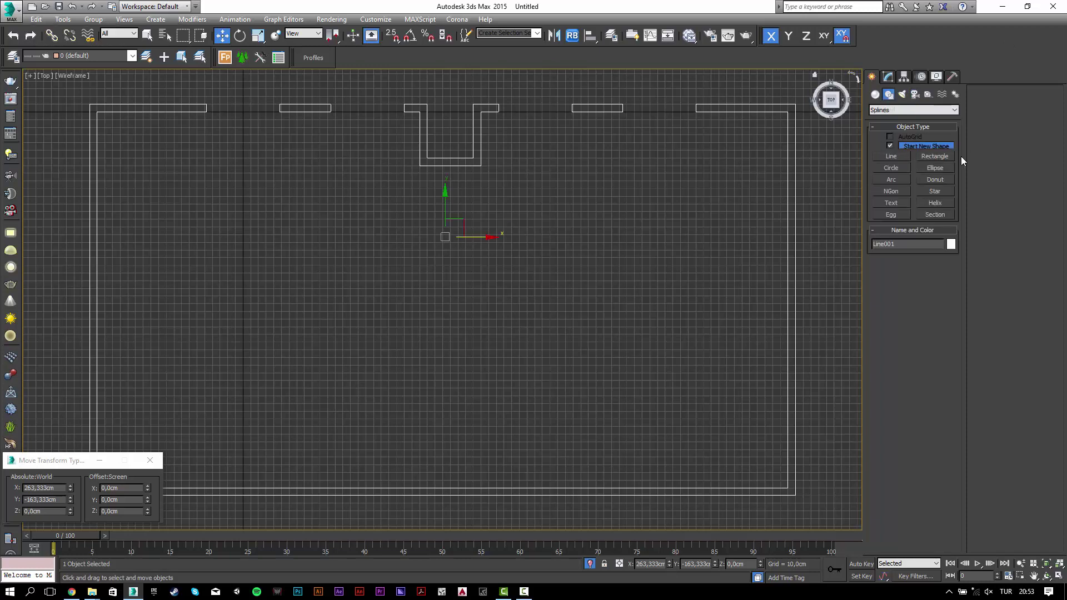
click(939, 157)
middle_drag(207, 112, 211, 332)
scroll(243, 330, up, 2)
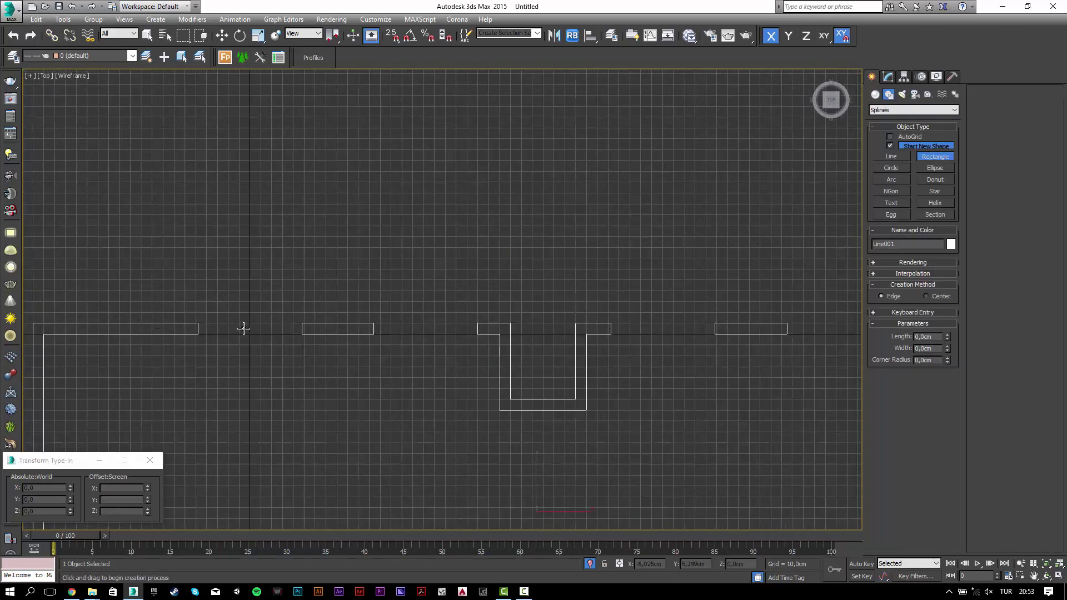
key(s)
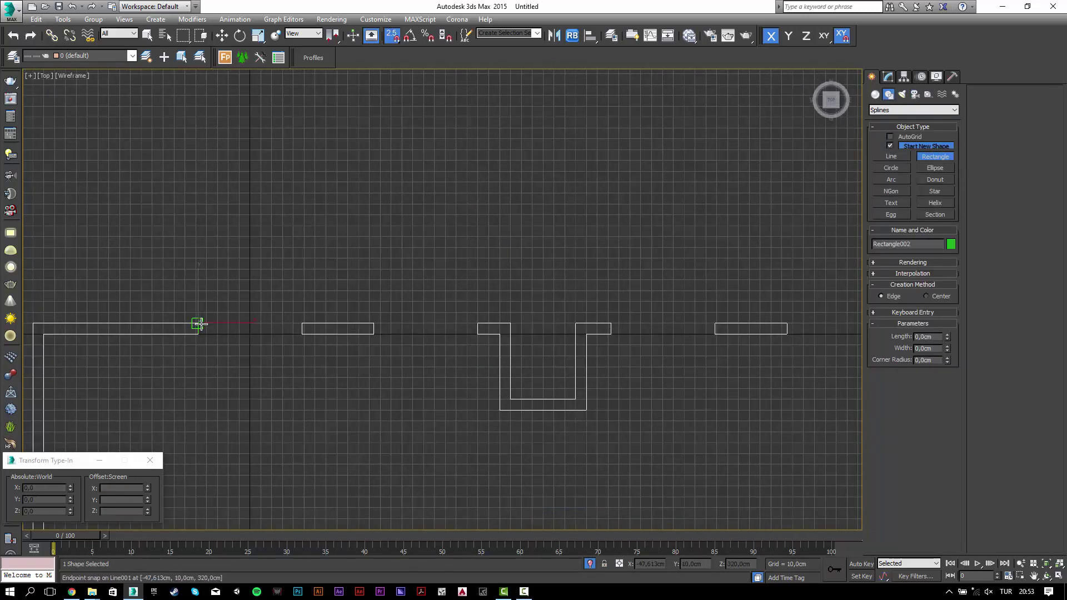
right_click(394, 36)
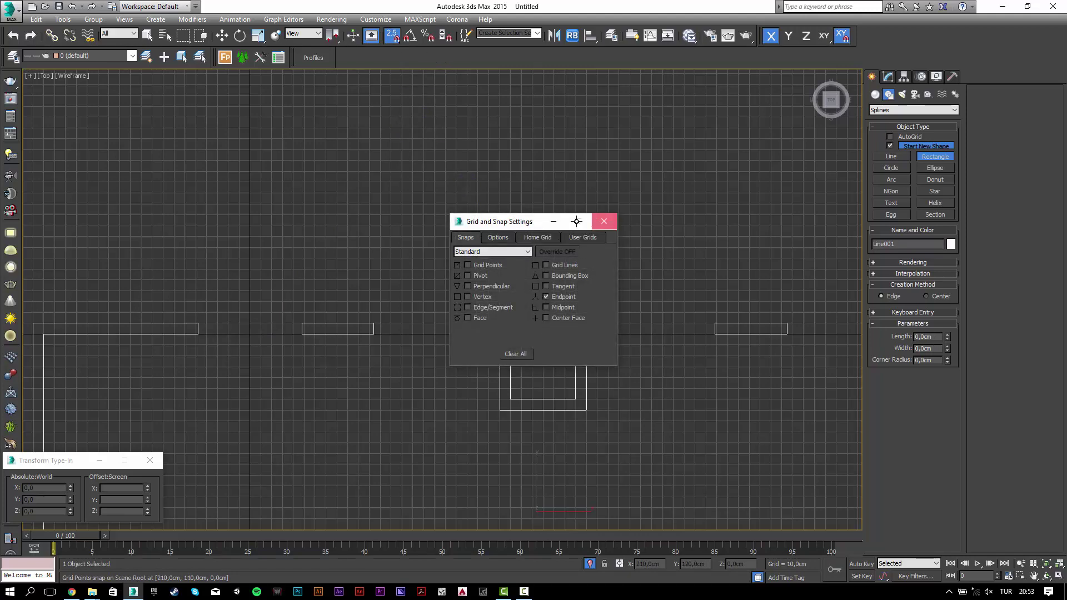
click(603, 221)
- Draw rectangles across each window gap, kept in one shape with Start New Shape off
drag(197, 323, 304, 334)
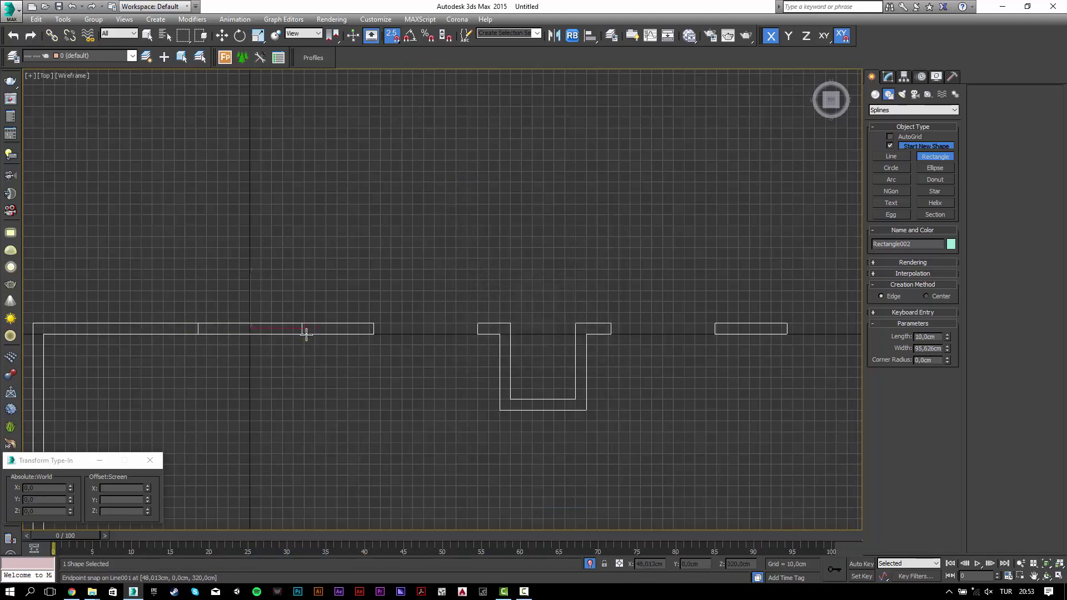
click(889, 145)
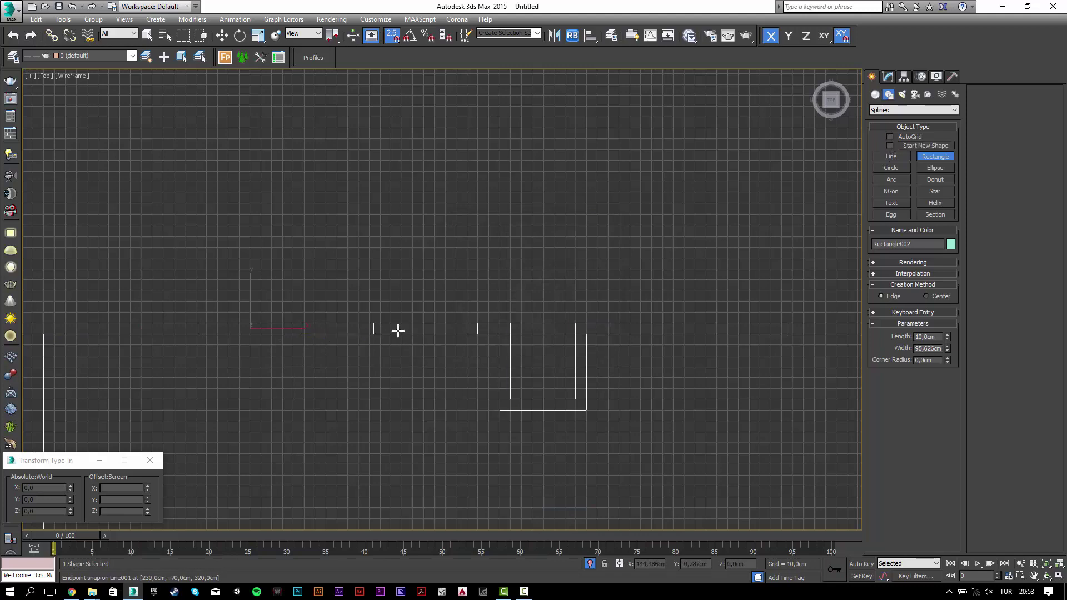
drag(373, 323, 478, 334)
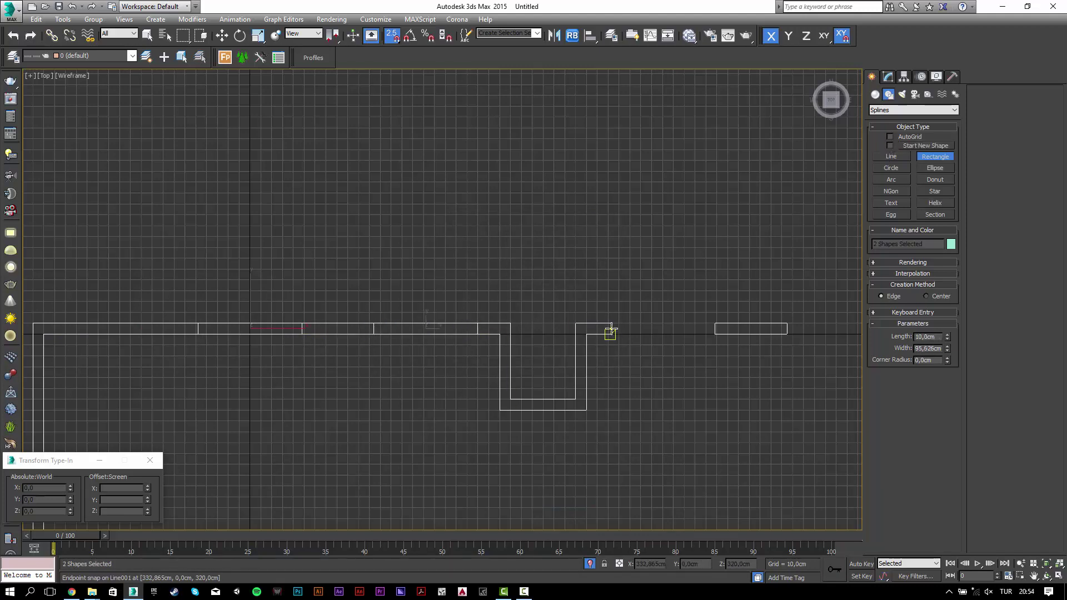
drag(611, 323, 714, 334)
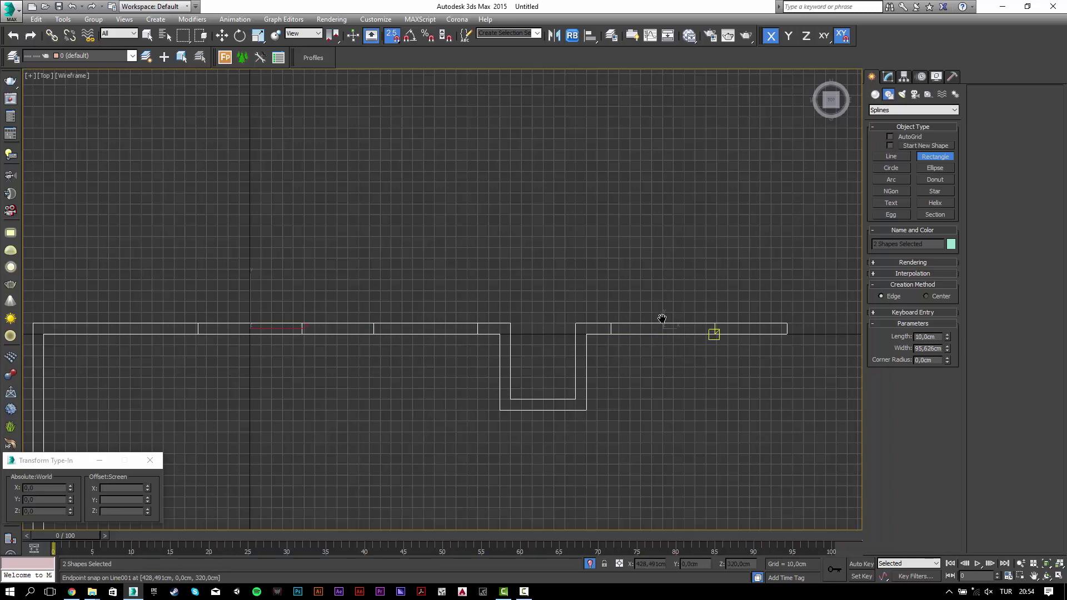
middle_drag(661, 319, 352, 306)
drag(476, 311, 580, 322)
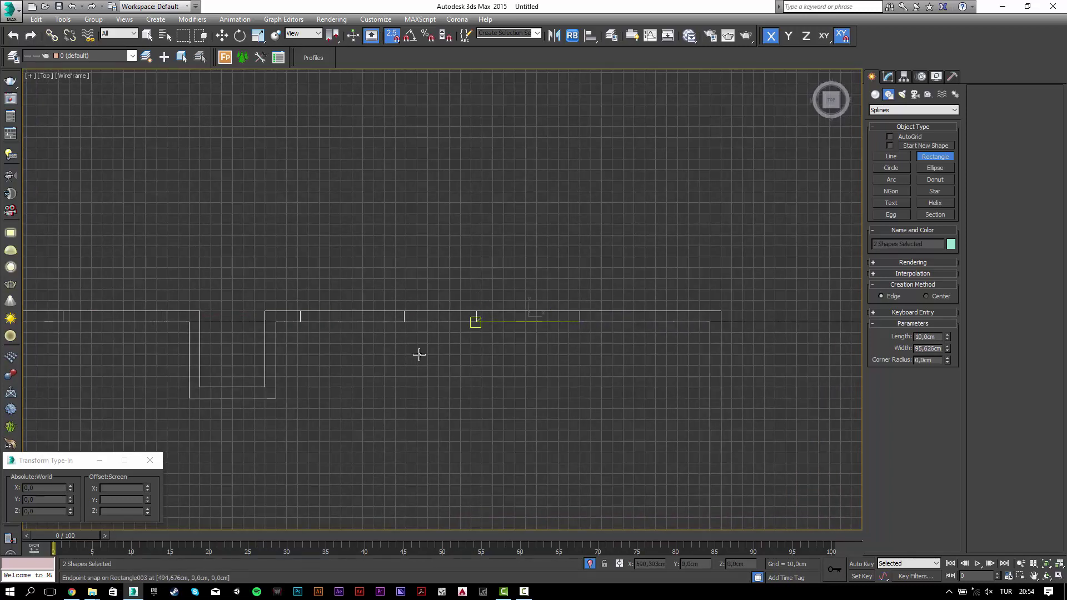
middle_drag(419, 355, 535, 300)
- Extrude the window-gap rectangles 90 cm and show them shaded in Perspective
key(s)
key(w)
key(p)
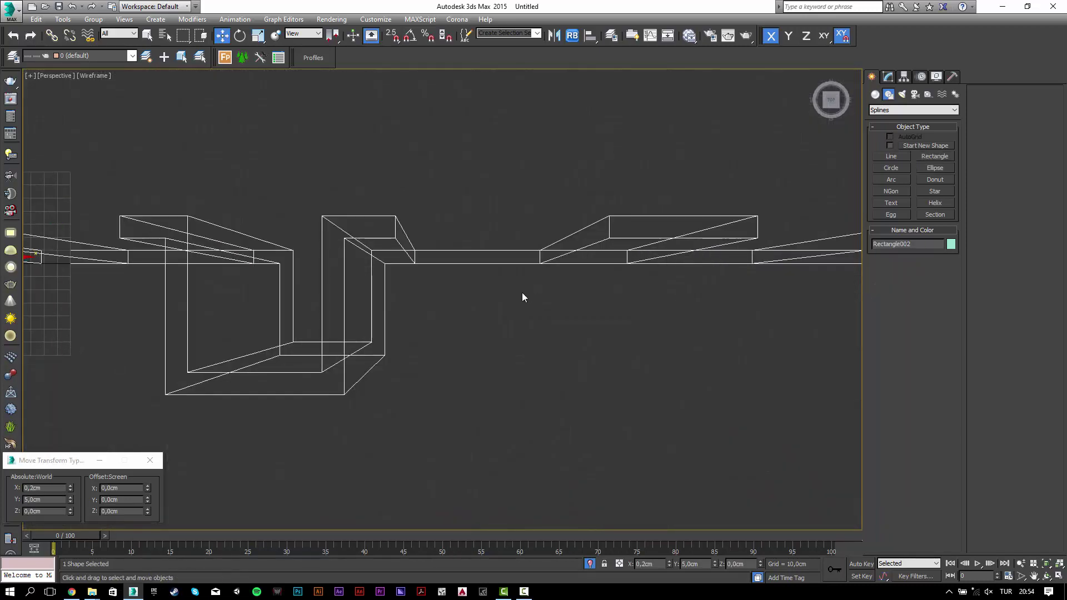
alt+middle_drag(479, 295, 466, 283)
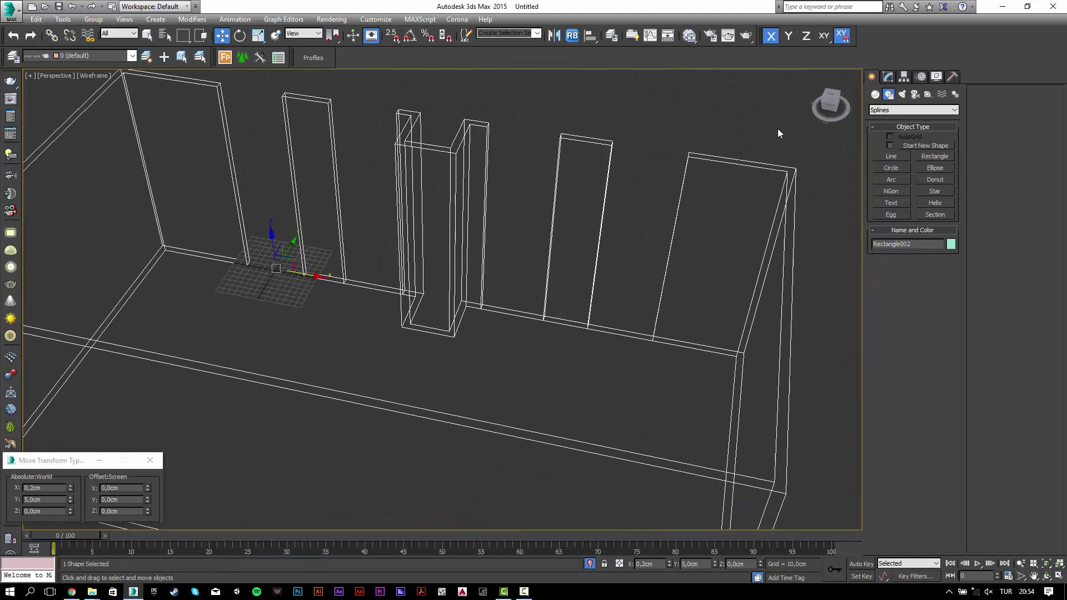
click(888, 76)
click(928, 138)
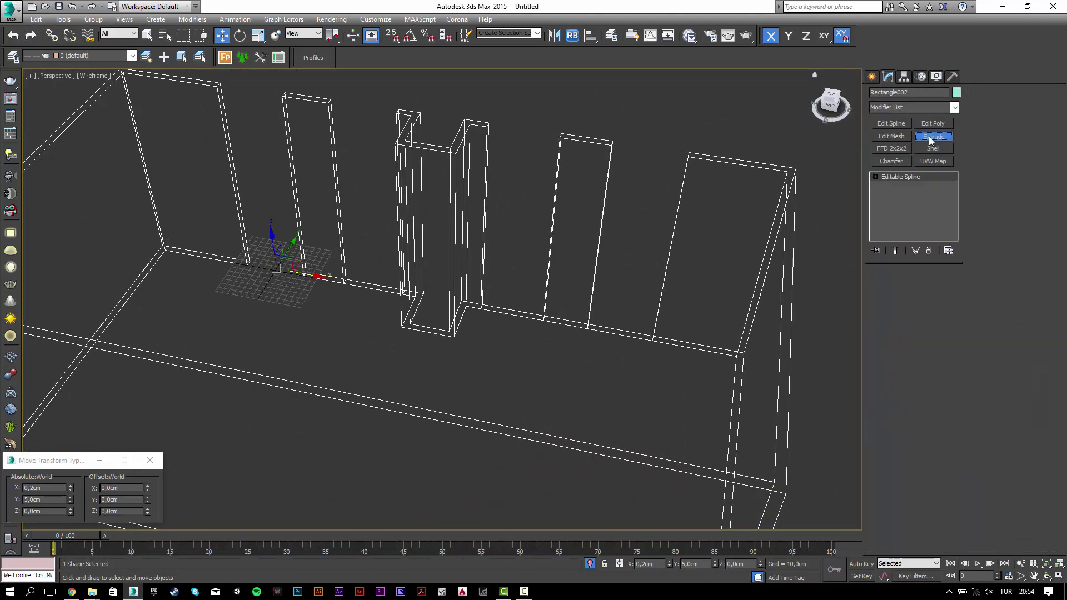
double_click(931, 291)
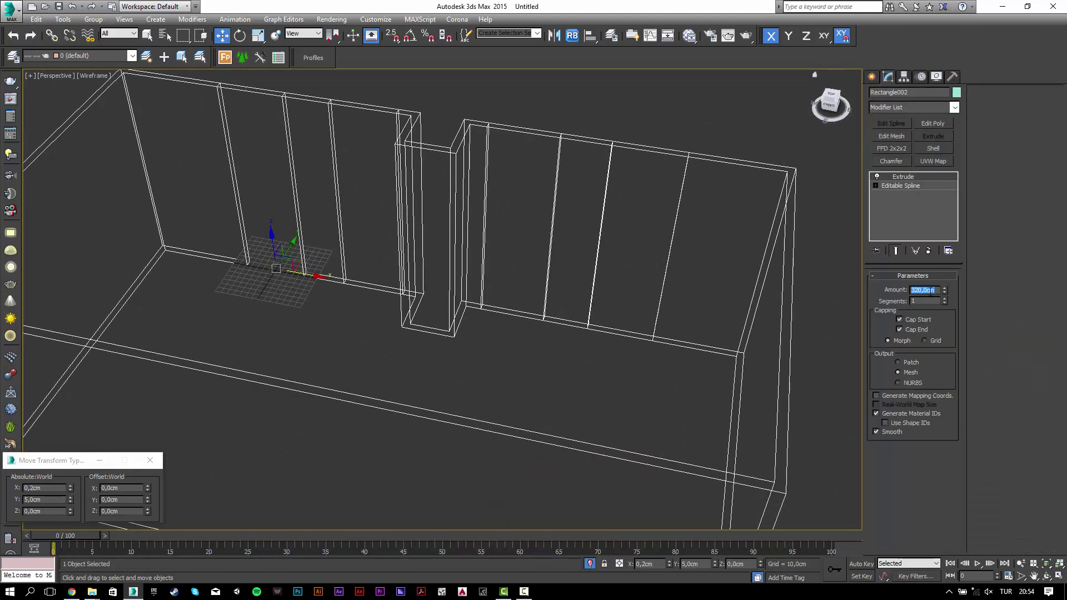
text(90)
key(Return)
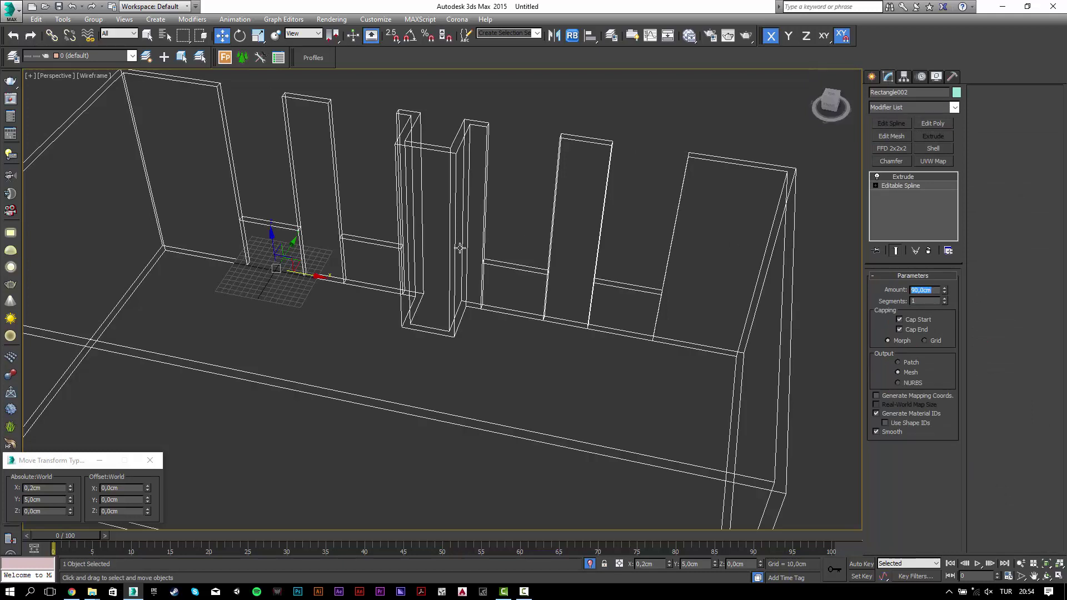
click(519, 360)
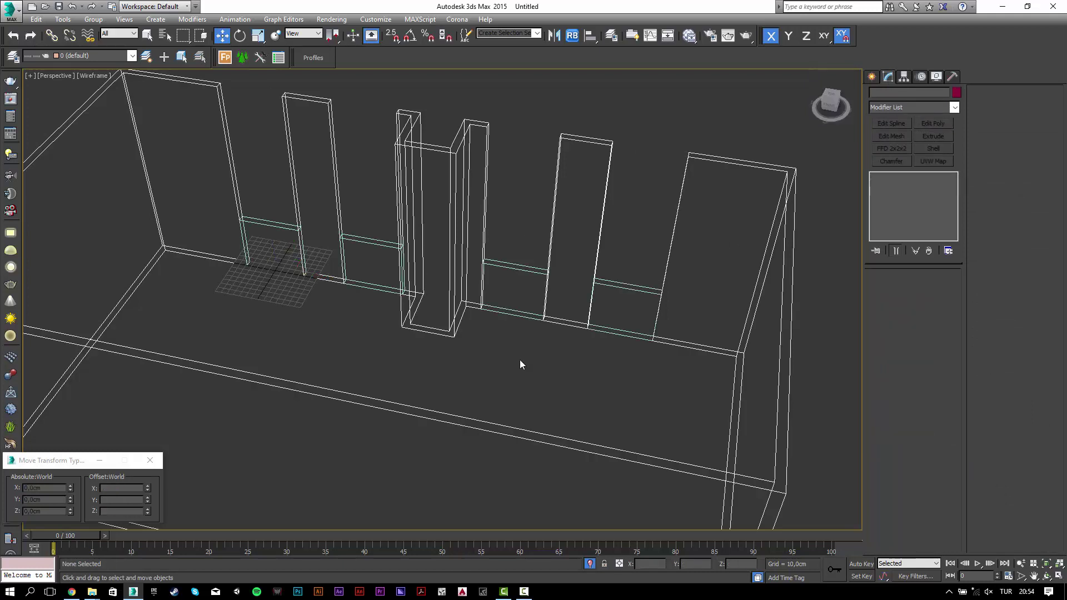
key(F3)
- Colour the under-window panels white and Shift-copy them up to Z 221 cm
click(505, 288)
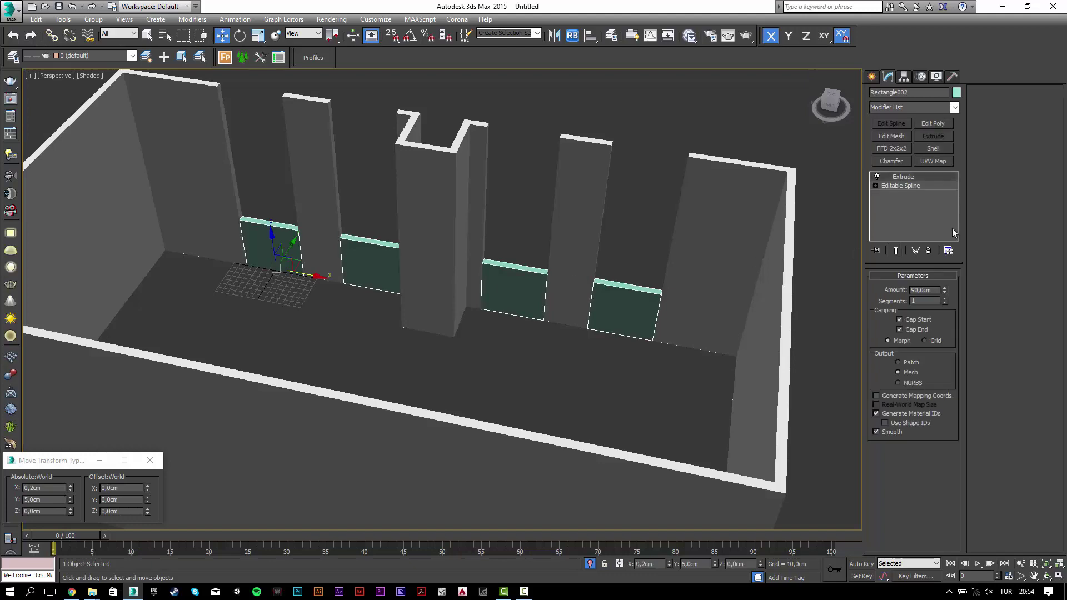
click(956, 92)
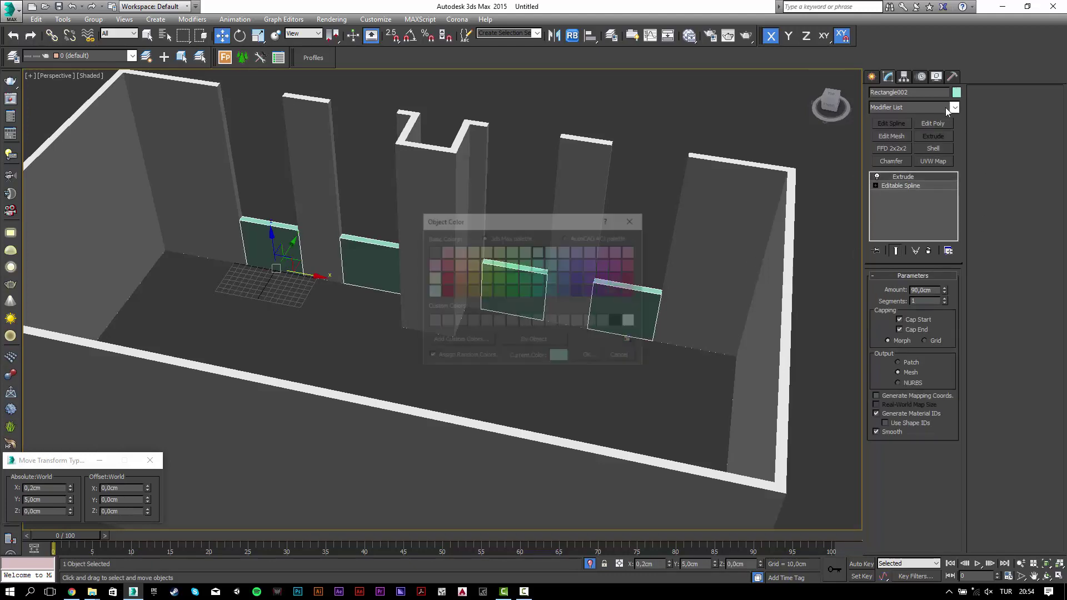
click(633, 323)
click(589, 357)
click(545, 369)
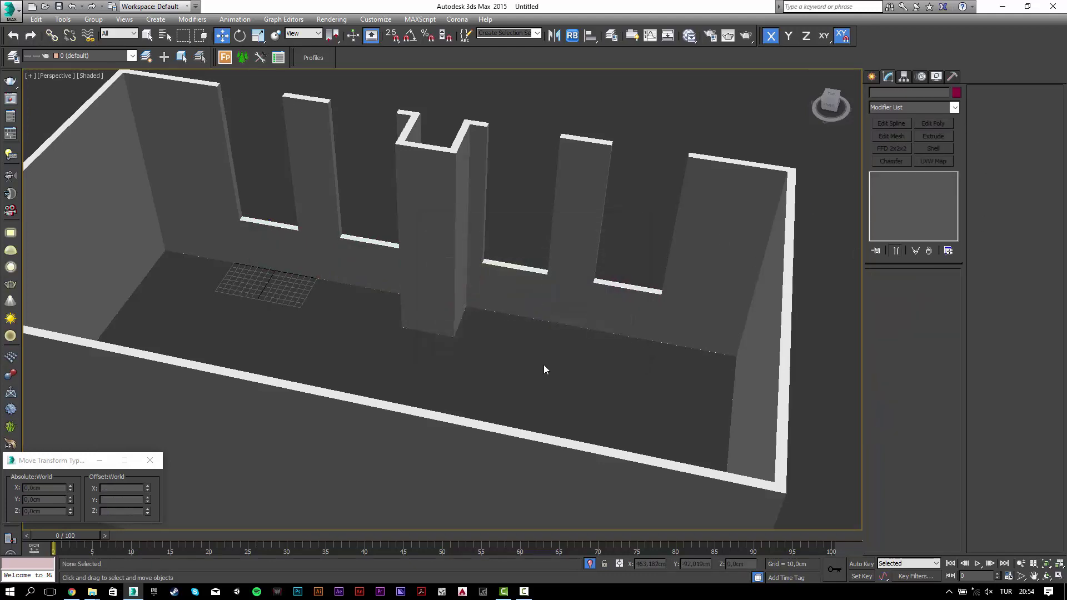
click(274, 243)
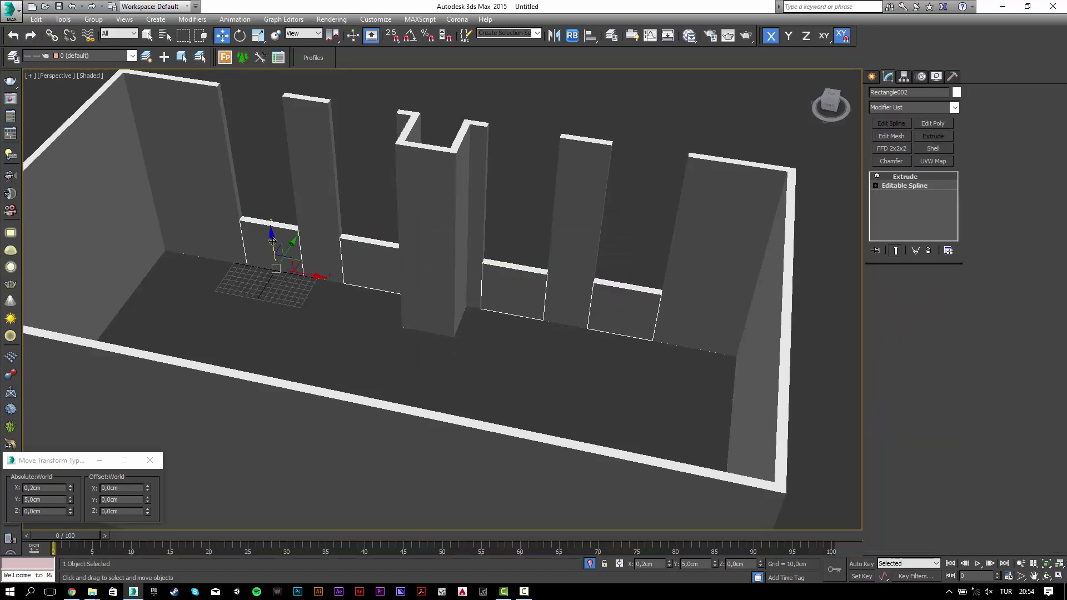
shift+drag(272, 242, 256, 128)
click(533, 344)
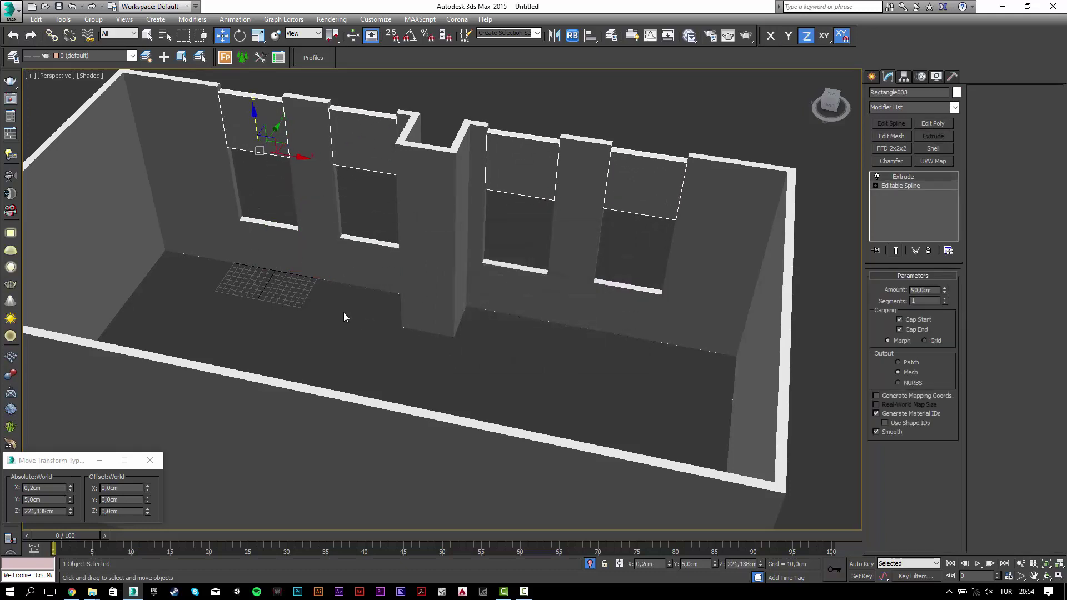
- Unhide all objects, select the first window frame and frame the window wall
right_click(342, 312)
click(361, 262)
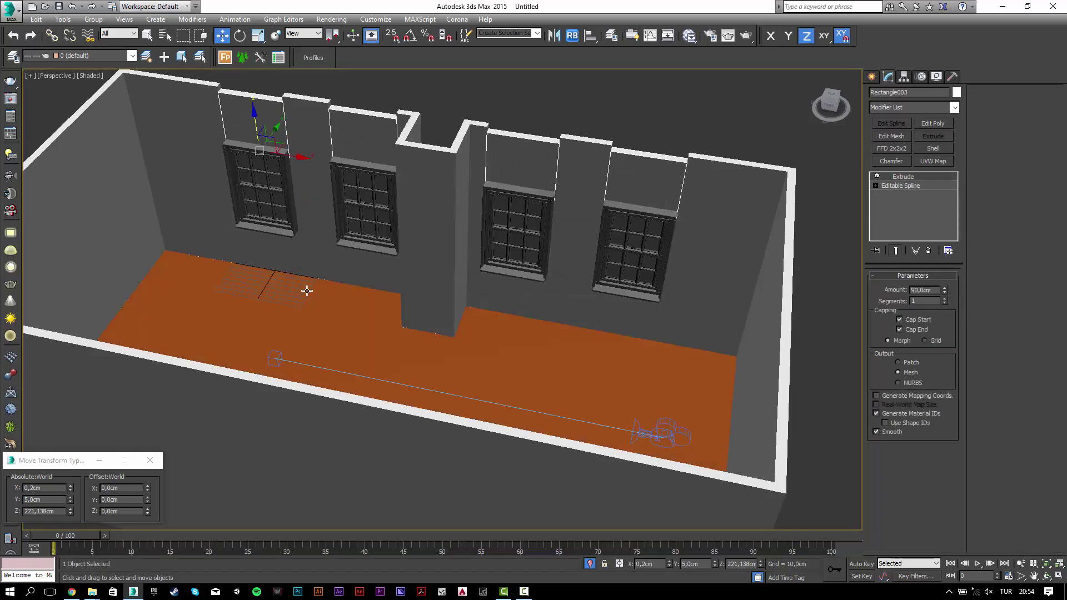
click(269, 231)
scroll(311, 184, up, 5)
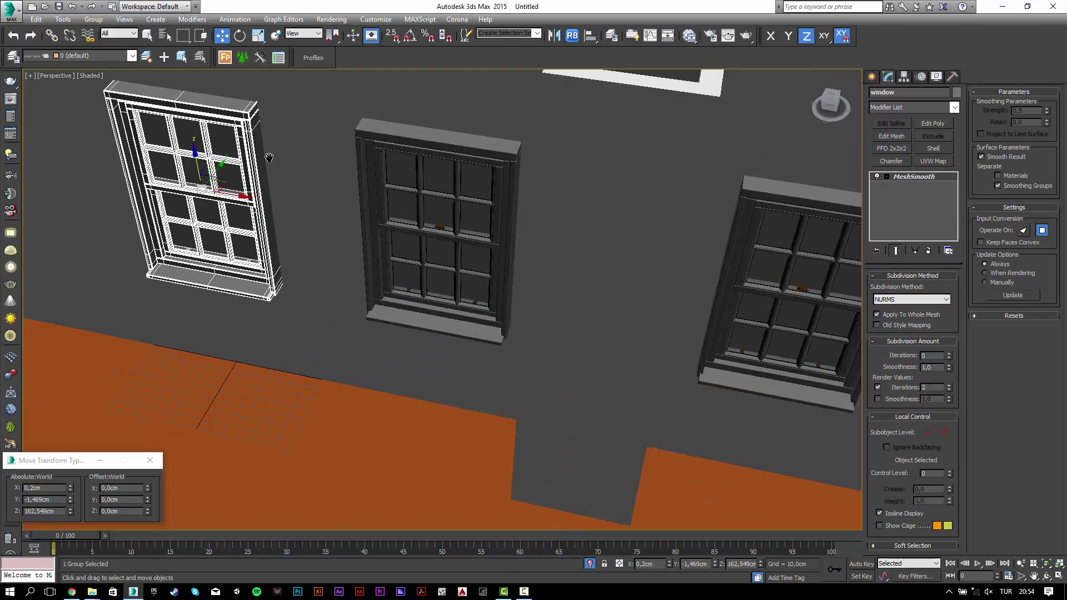
middle_drag(269, 157, 500, 246)
- Align the upper panel's minimum Z to the window's maximum Z only
click(500, 245)
key(alt+a)
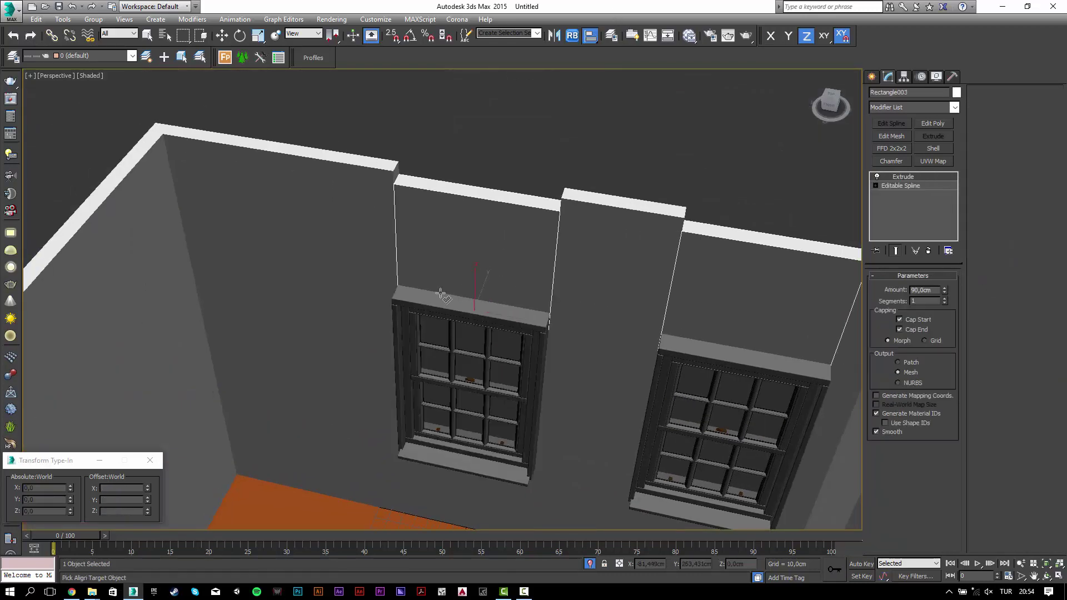
click(440, 293)
click(549, 287)
click(534, 228)
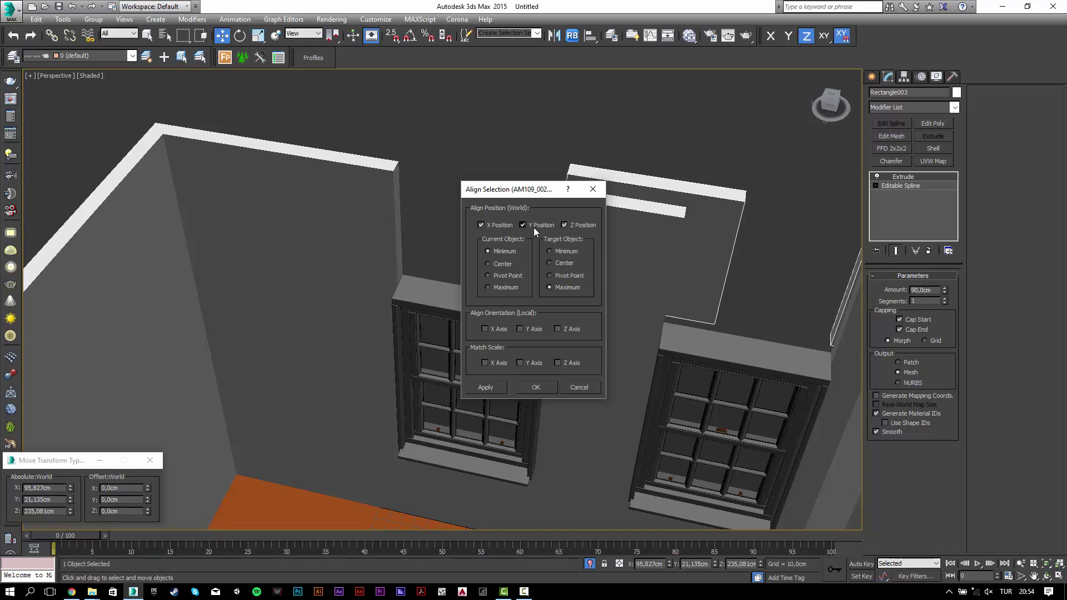
click(481, 225)
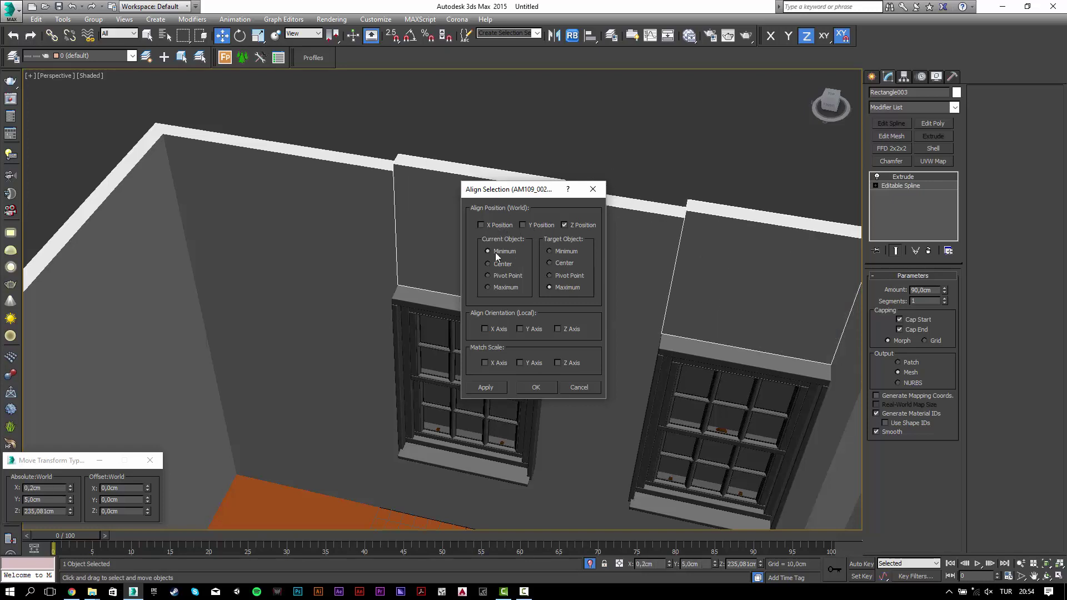
click(545, 386)
- Set the upper panels' Extrude amount to 85 cm, then select the left window
double_click(920, 290)
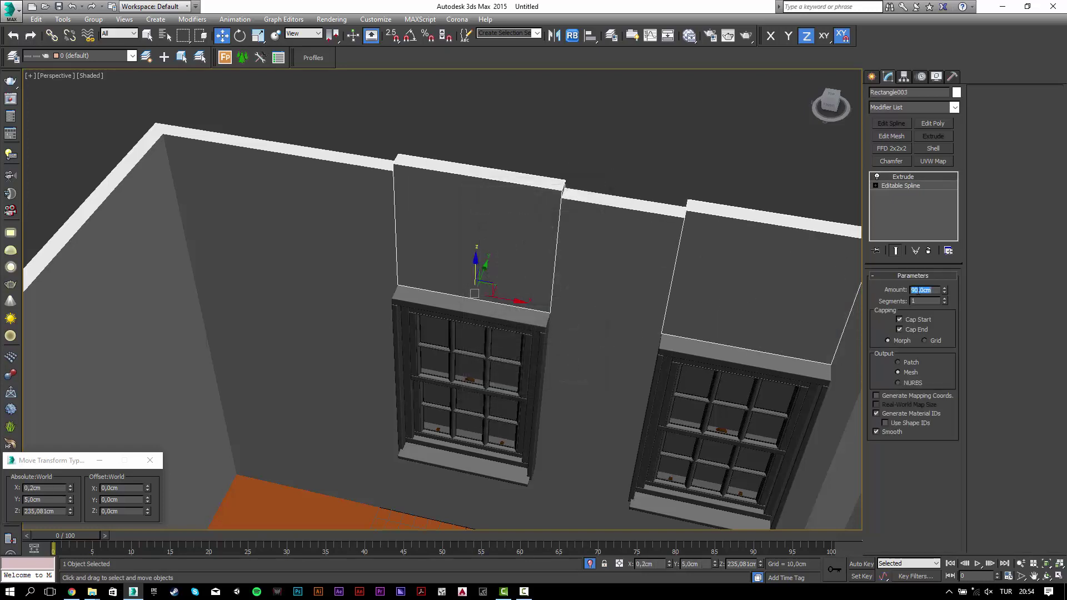
text(30)
key(Return)
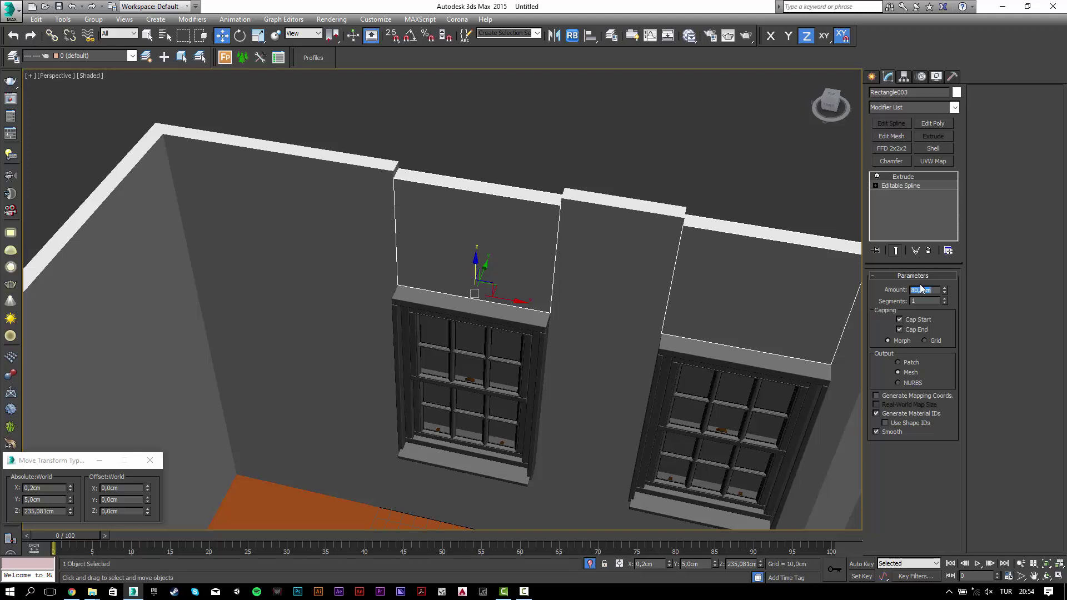
text(85)
key(Return)
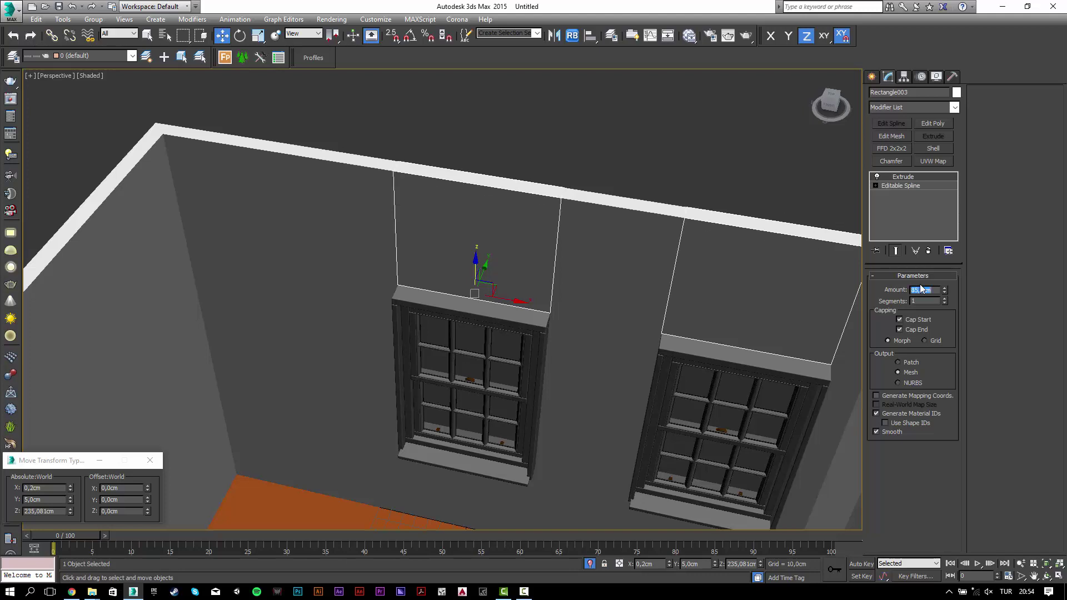
click(679, 166)
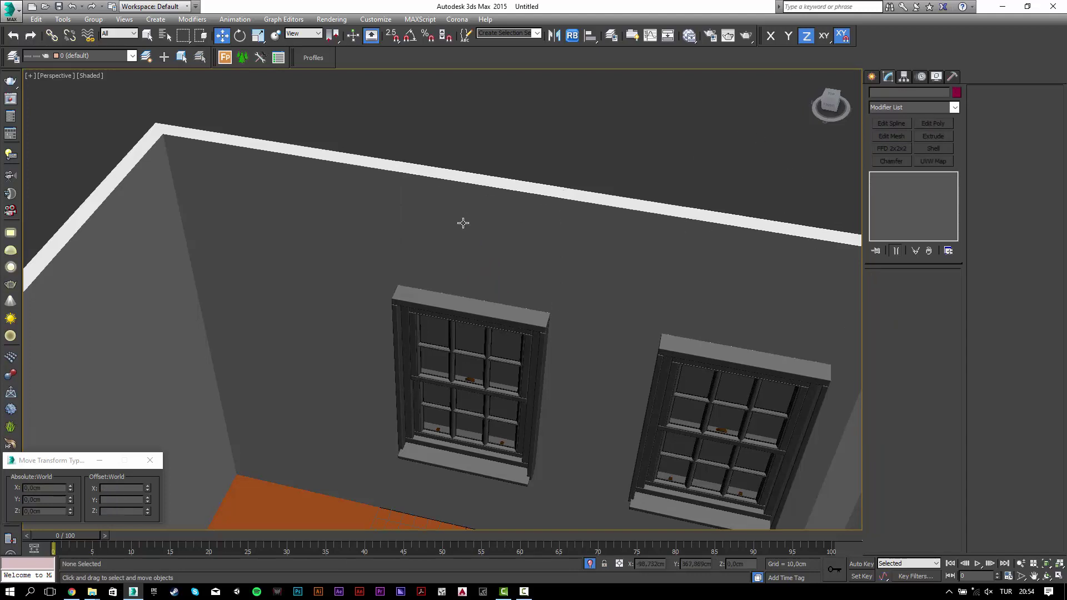
mouse_move(489, 195)
alt+middle_down()
mouse_move(510, 172)
mouse_move(456, 252)
alt+middle_up()
click(467, 210)
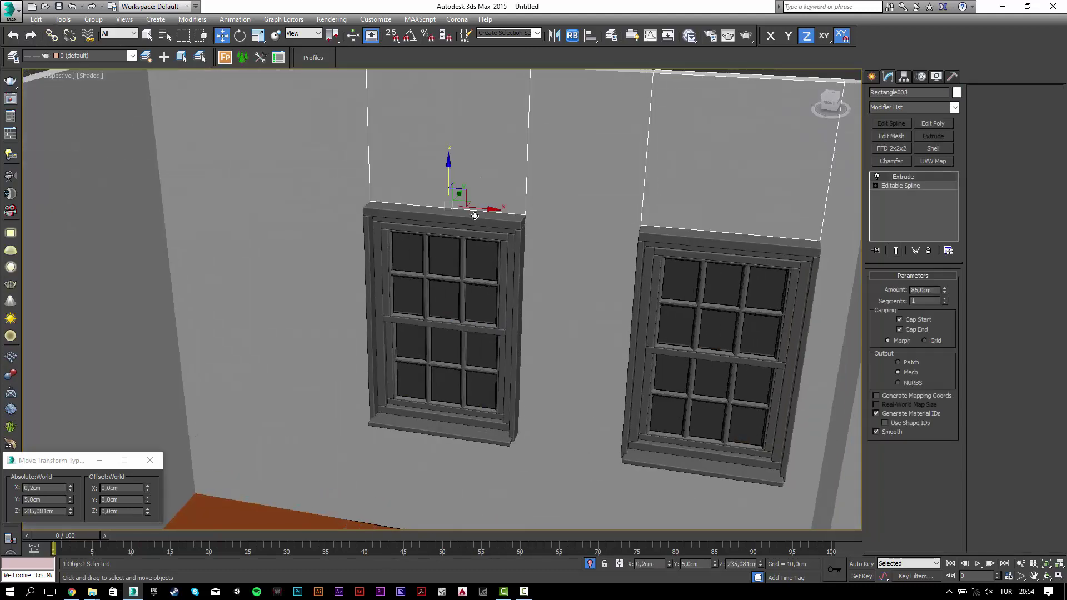
- Show edged faces, select all four windows and nudge them slightly along Y
key(F4)
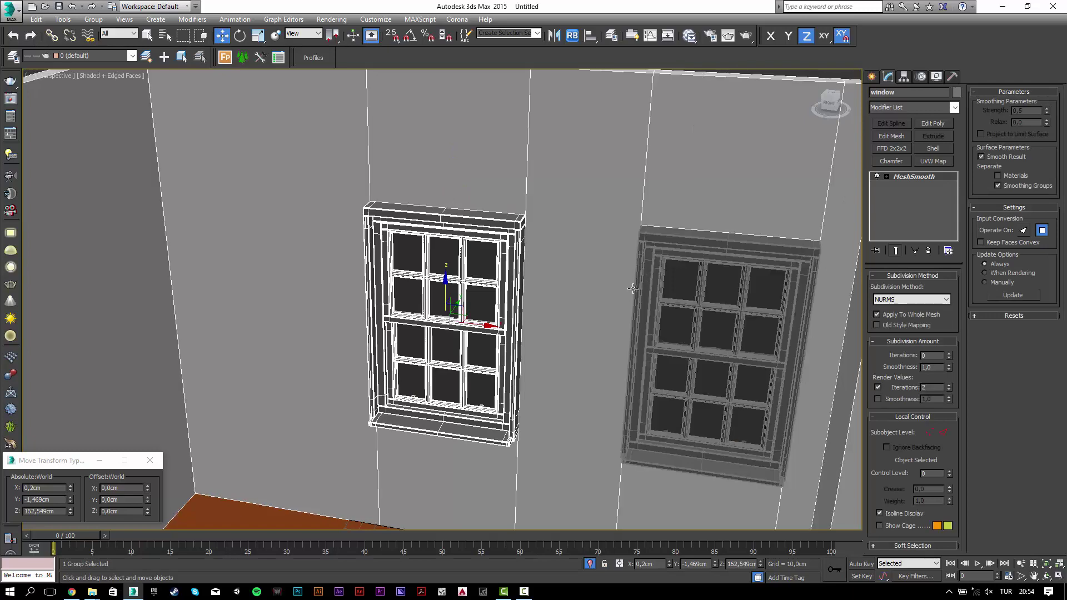
scroll(577, 282, up, 2)
ctrl+click(576, 281)
scroll(577, 282, down, 2)
scroll(417, 281, down, 2)
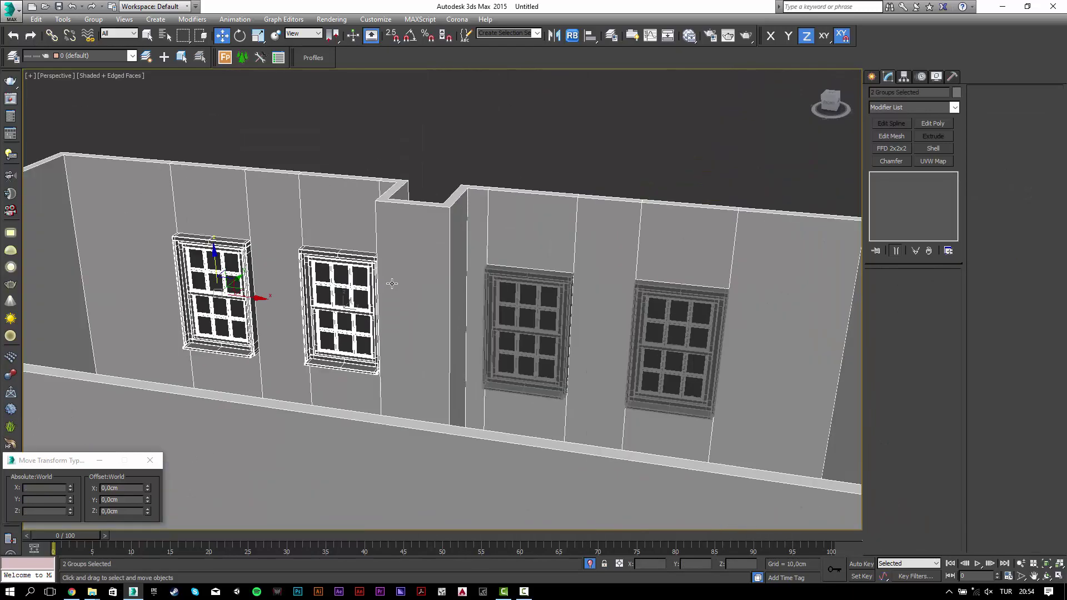
ctrl+click(532, 303)
ctrl+click(656, 335)
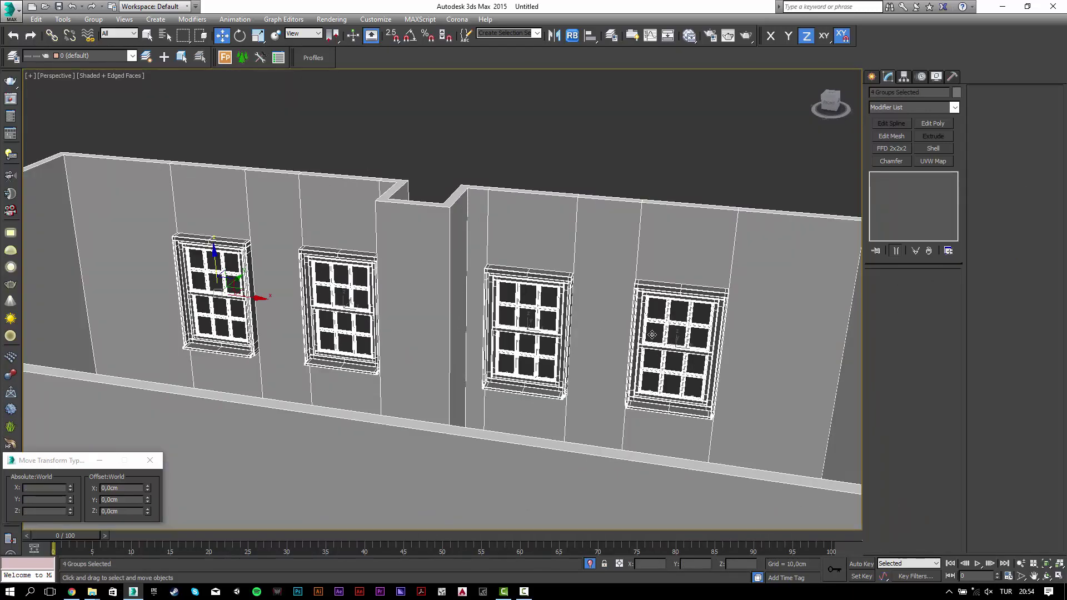
scroll(295, 297, up, 5)
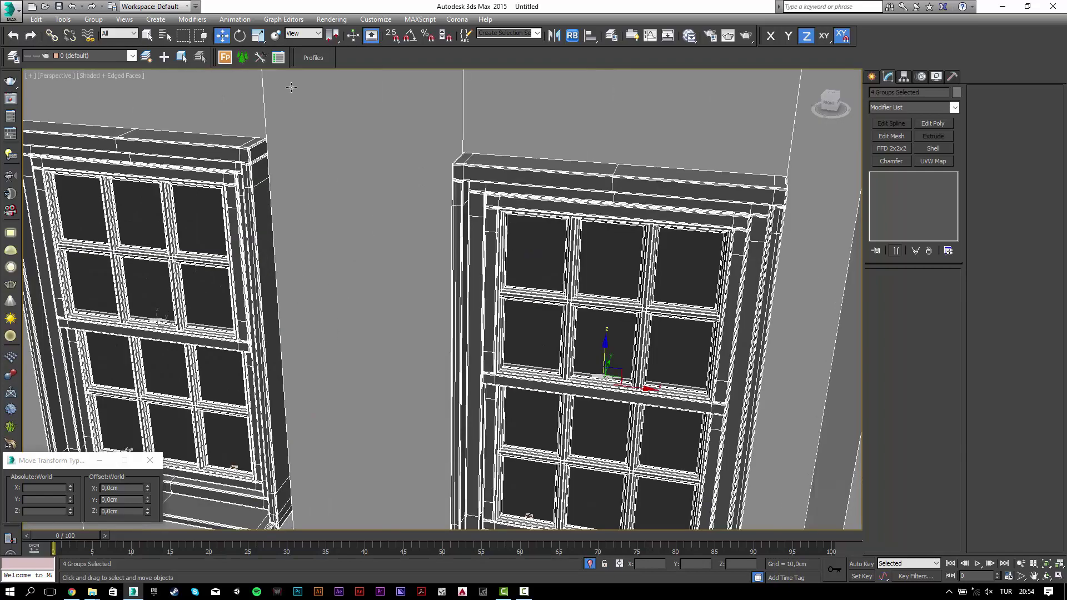
scroll(522, 345, down, 2)
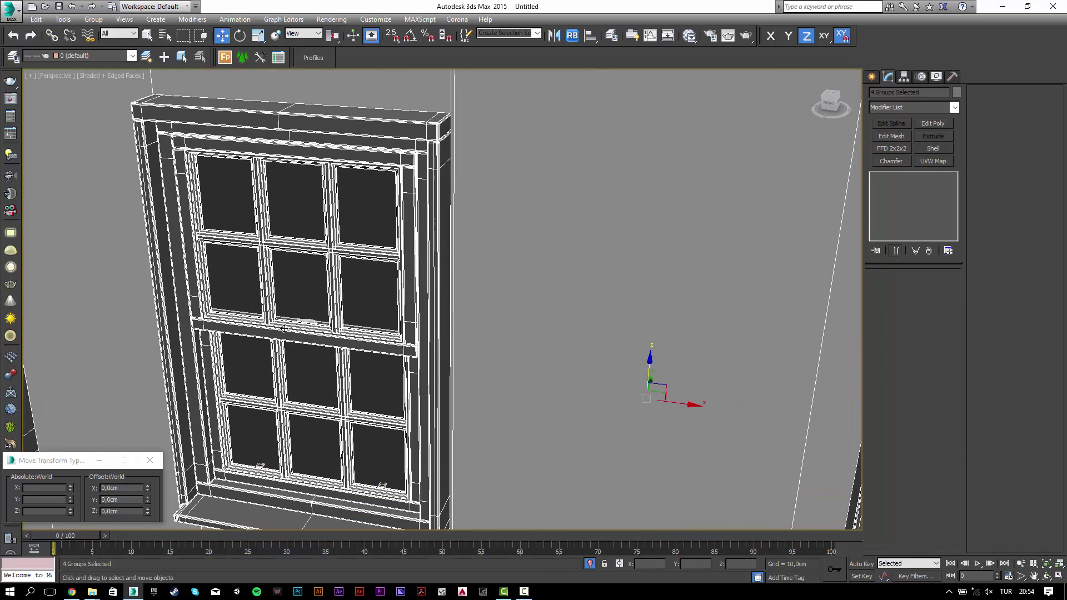
scroll(416, 349, down, 3)
scroll(480, 362, down, 2)
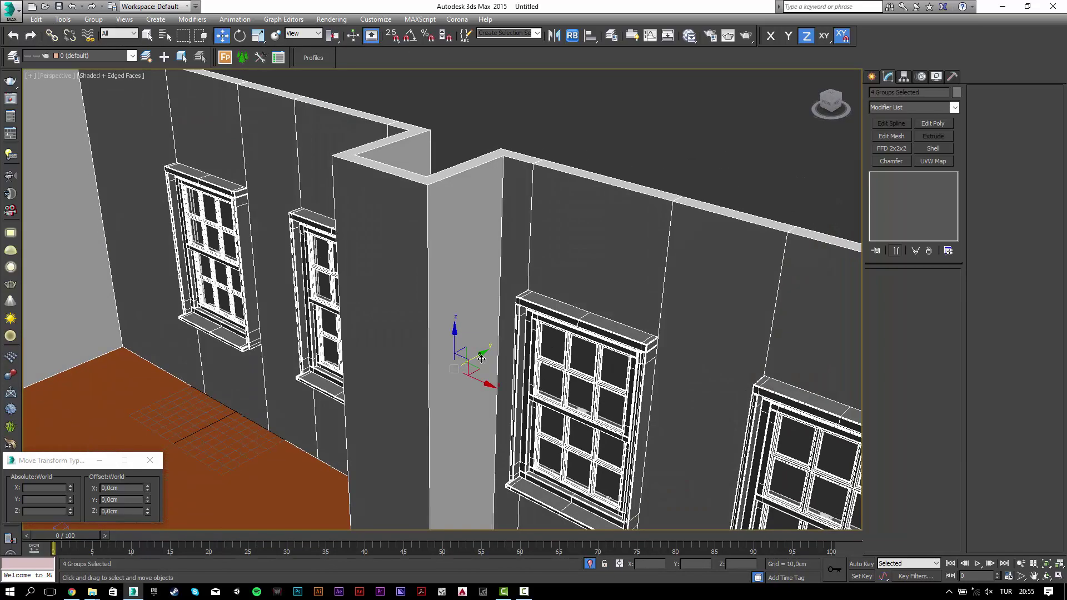
scroll(472, 358, up, 5)
drag(481, 352, 485, 353)
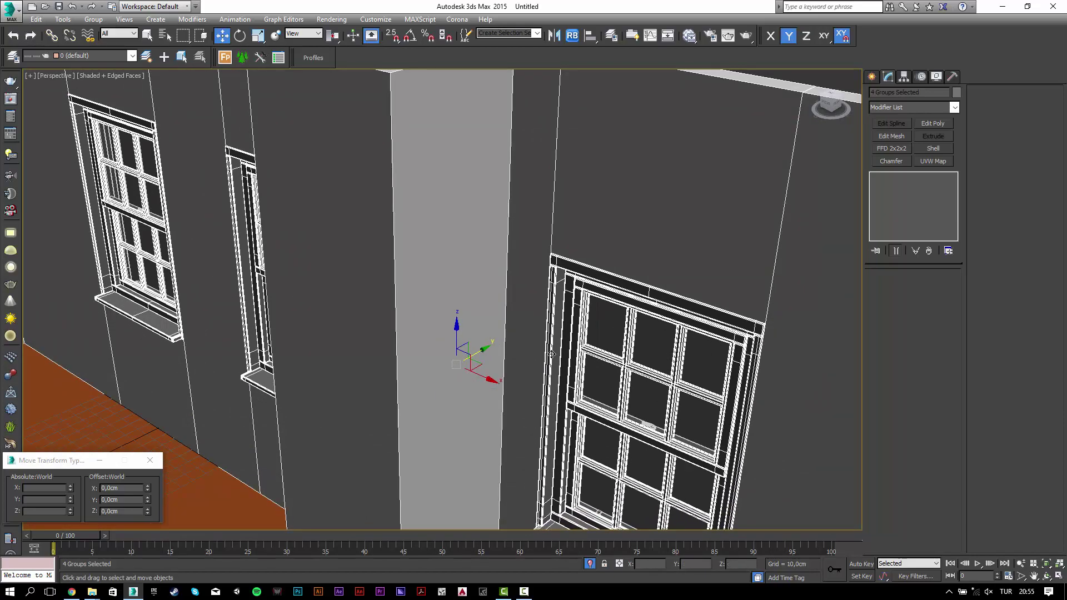
- Orbit and zoom the Perspective view to check the walls and floor
scroll(559, 353, down, 3)
alt+middle_drag(626, 372, 507, 400)
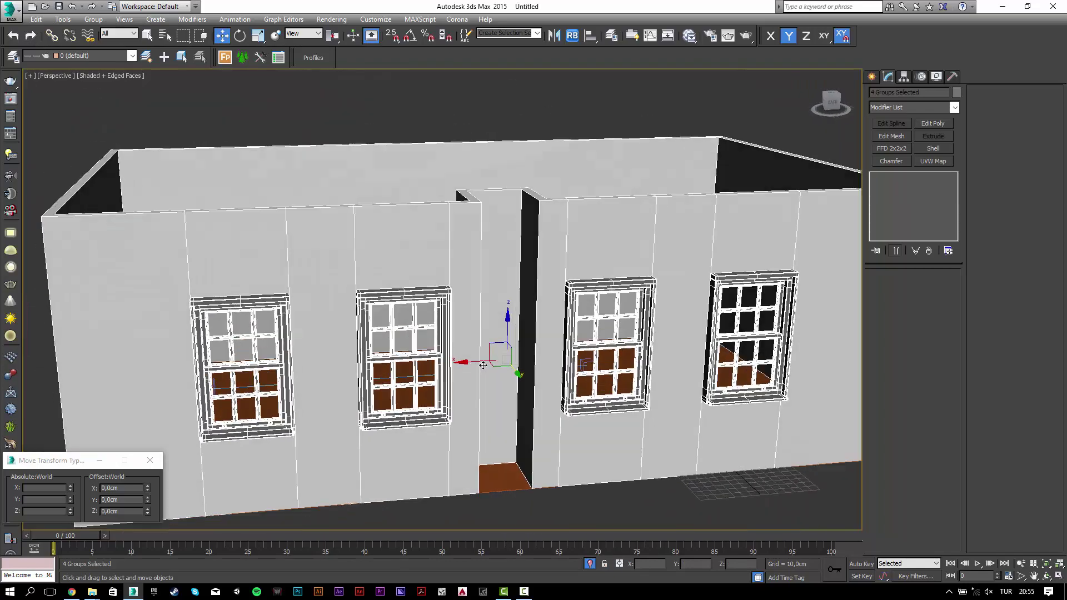
scroll(508, 398, up, 3)
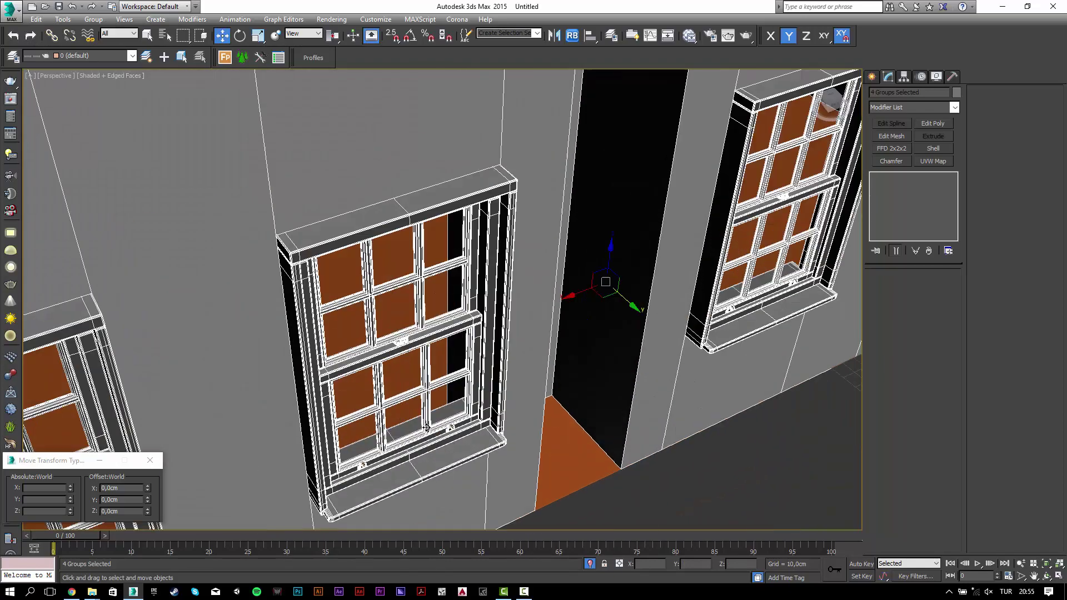
scroll(382, 298, up, 2)
scroll(381, 298, up, 3)
scroll(376, 289, down, 10)
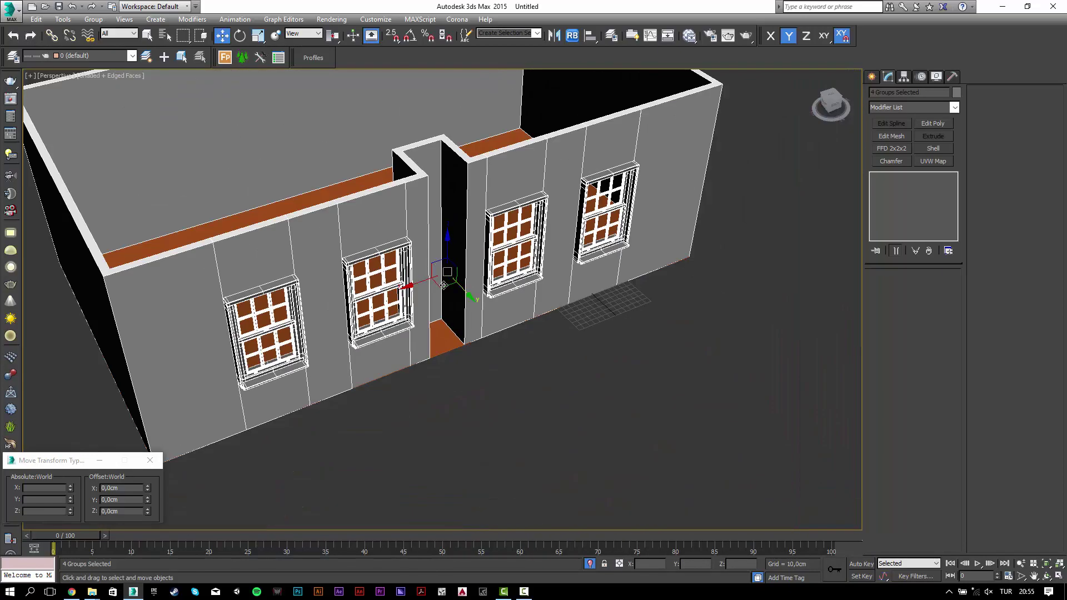
scroll(443, 285, down, 2)
- Mirror the right window on the Y axis with No Clone
key(e)
click(594, 236)
scroll(593, 228, up, 4)
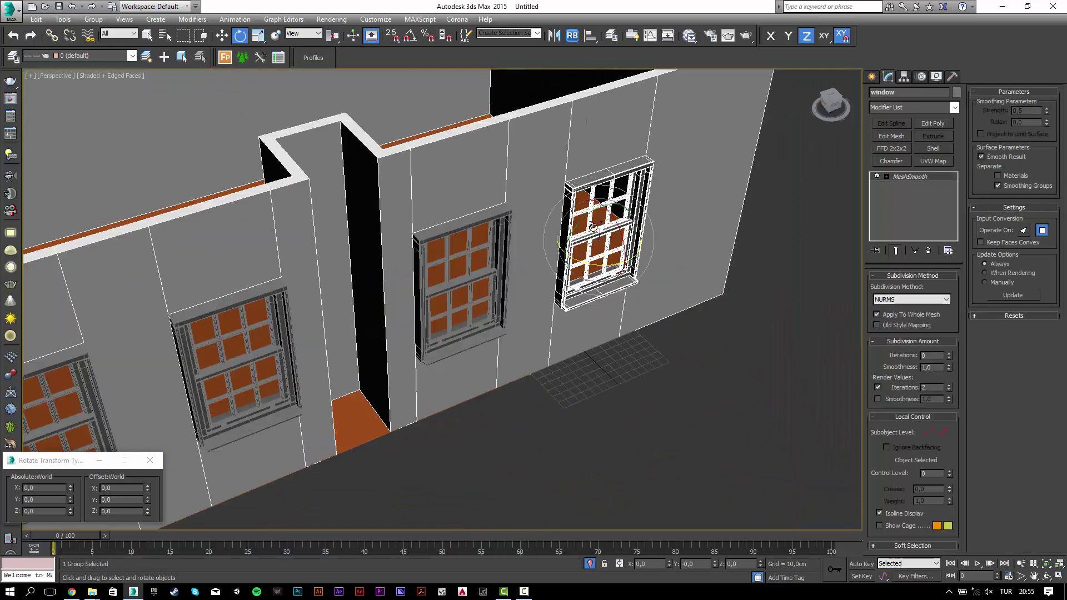
scroll(593, 227, up, 4)
key(w)
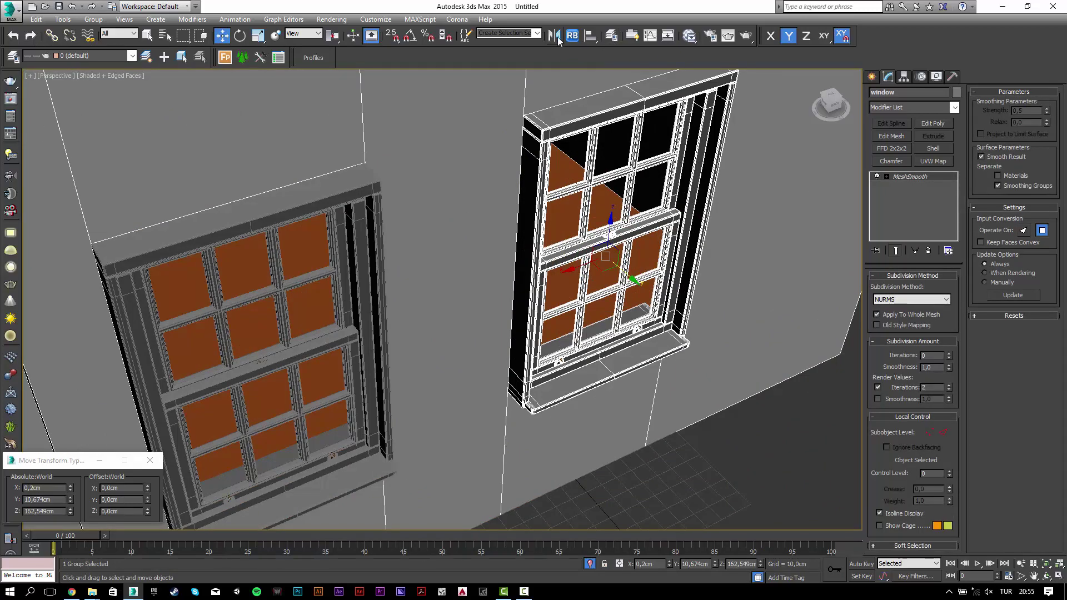
click(557, 38)
click(509, 244)
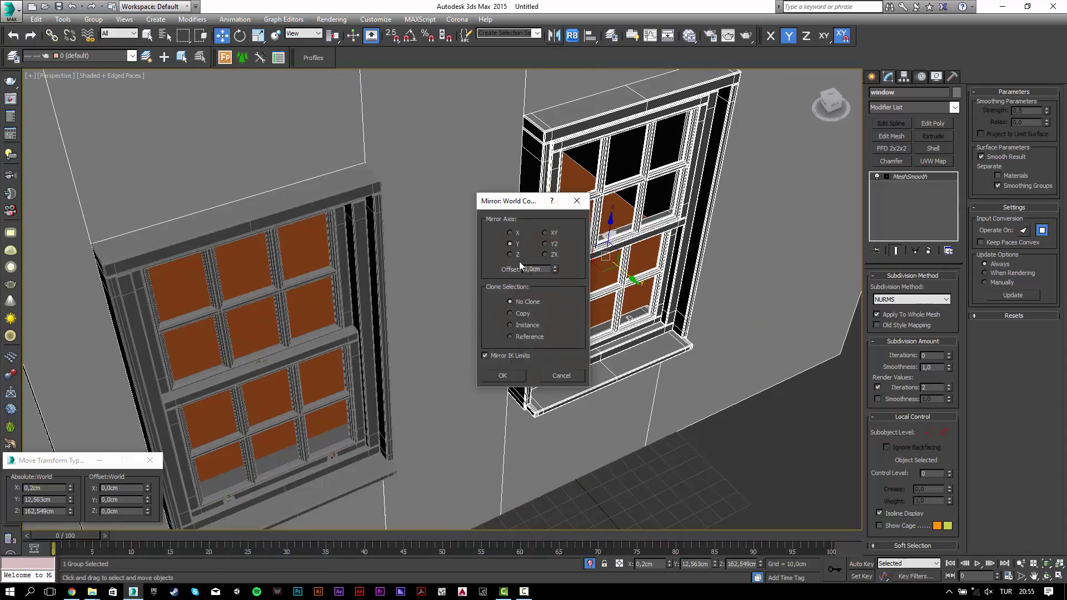
click(503, 376)
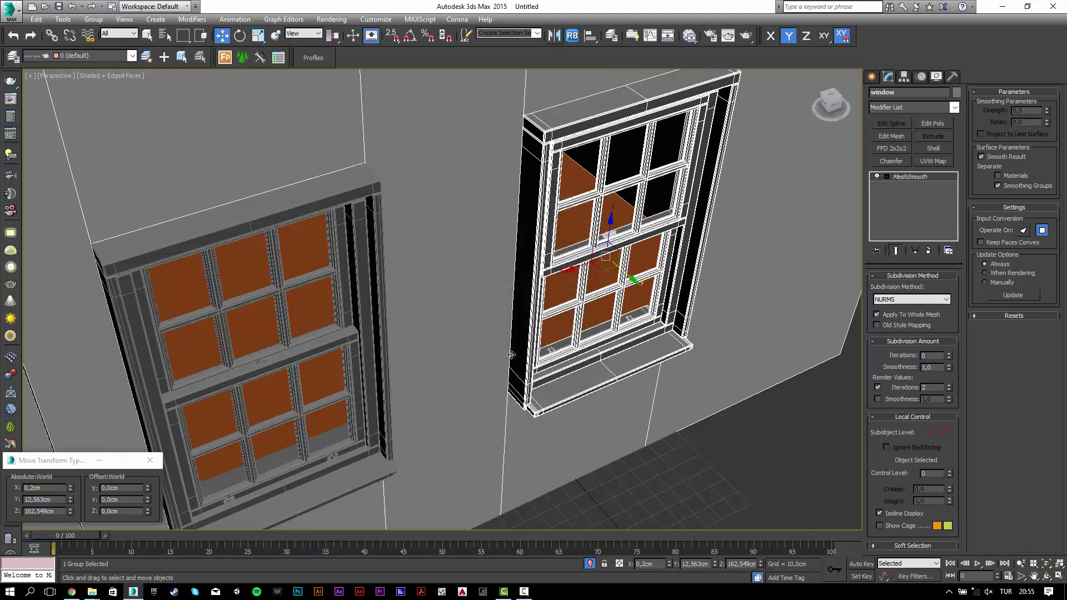
- Mirror the neighbouring window001 on Y with the same settings
key(z)
alt+middle_drag(510, 325, 638, 303)
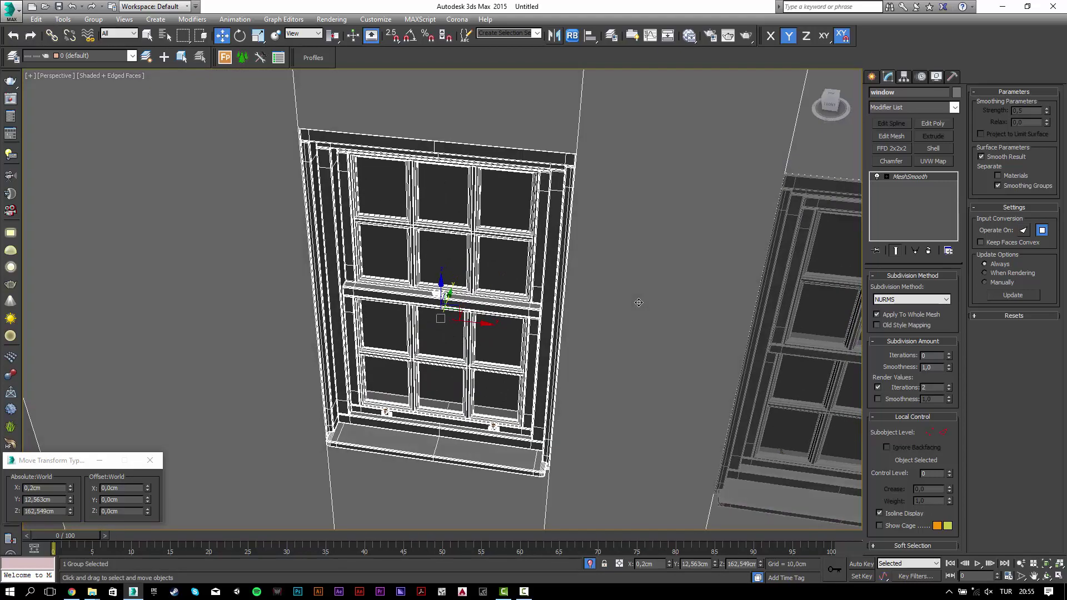
middle_drag(745, 315, 484, 234)
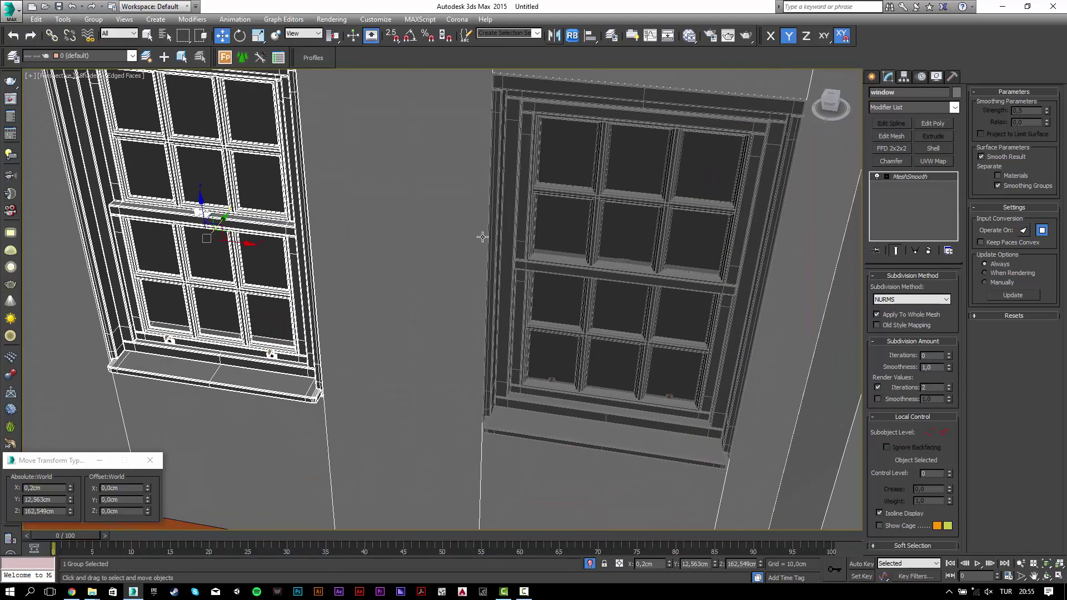
click(582, 353)
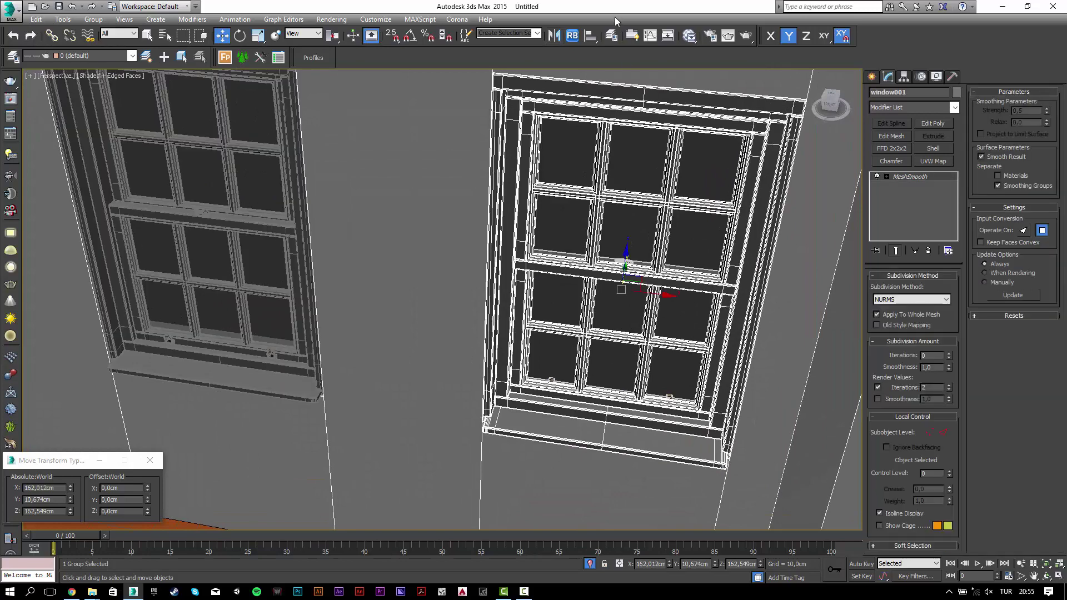
click(554, 35)
click(503, 376)
scroll(557, 361, down, 5)
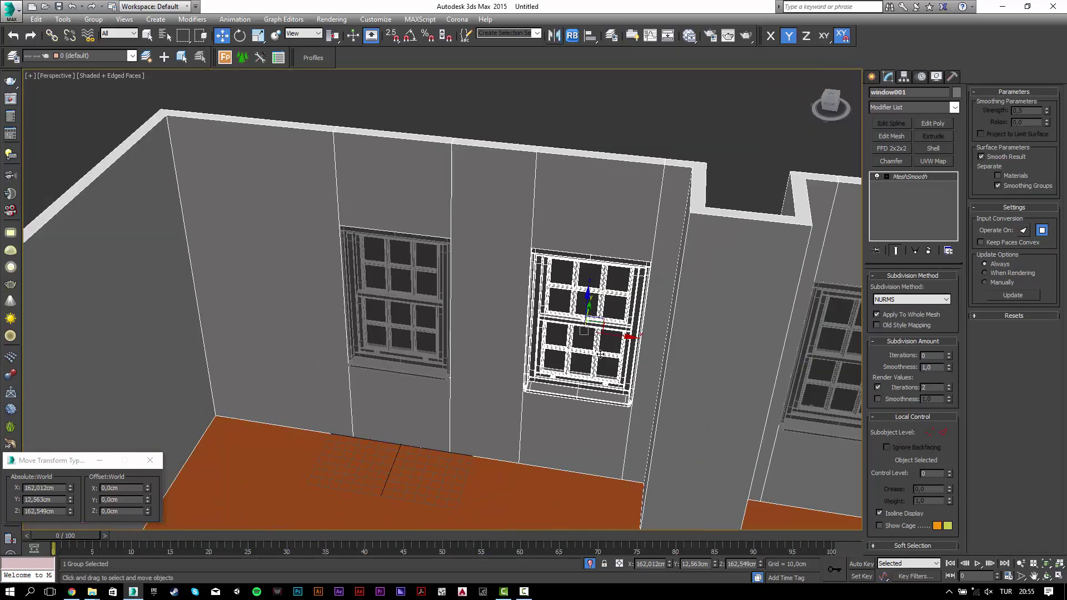
- Mirror window003 and window002 on the Y axis as well
middle_drag(645, 353, 404, 321)
click(562, 330)
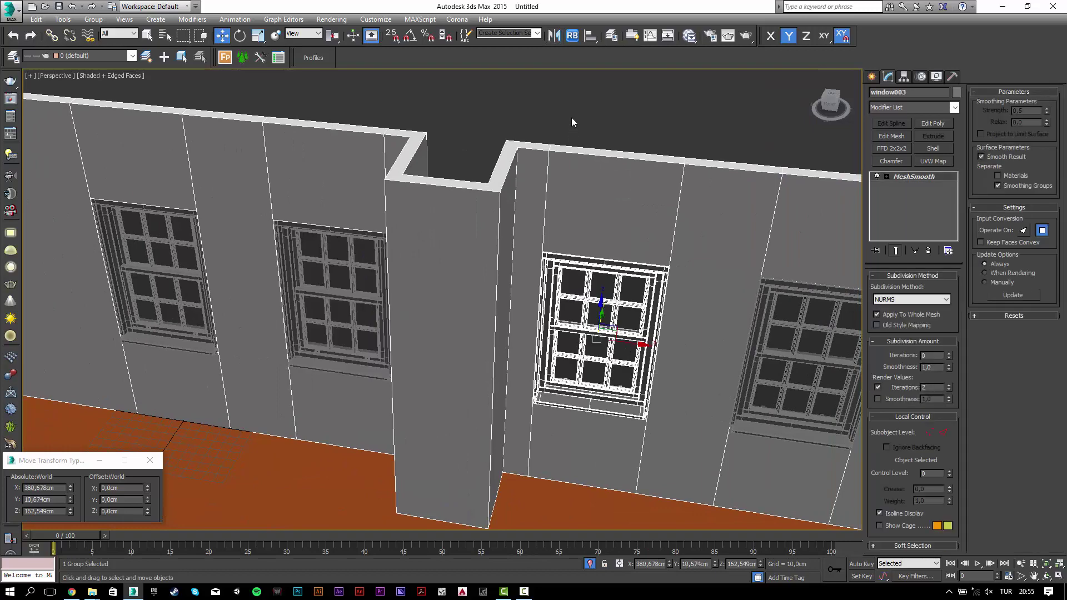
click(554, 35)
click(503, 377)
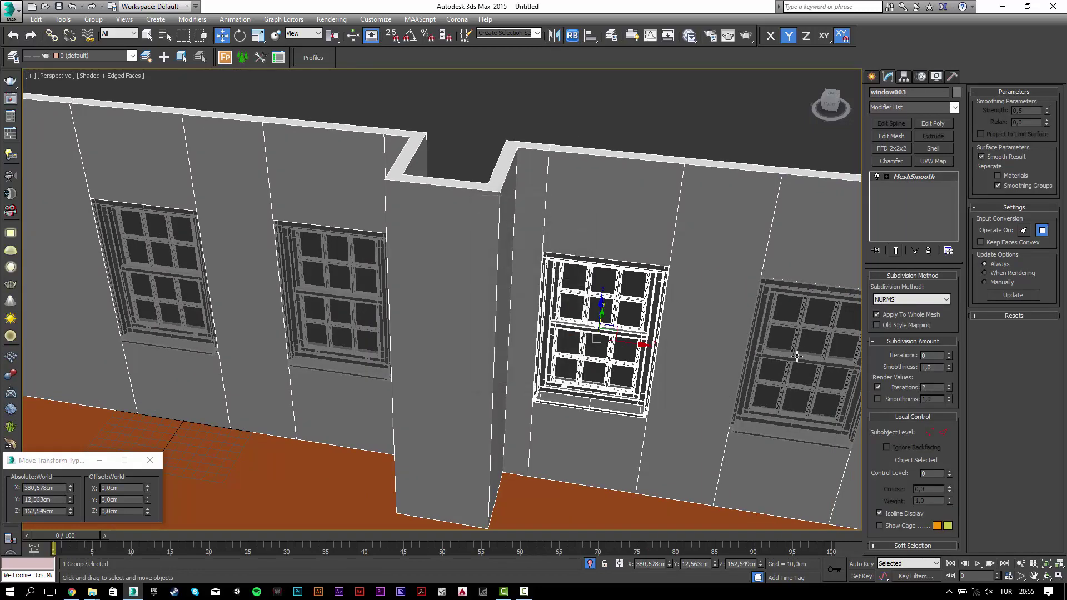
click(770, 351)
click(554, 35)
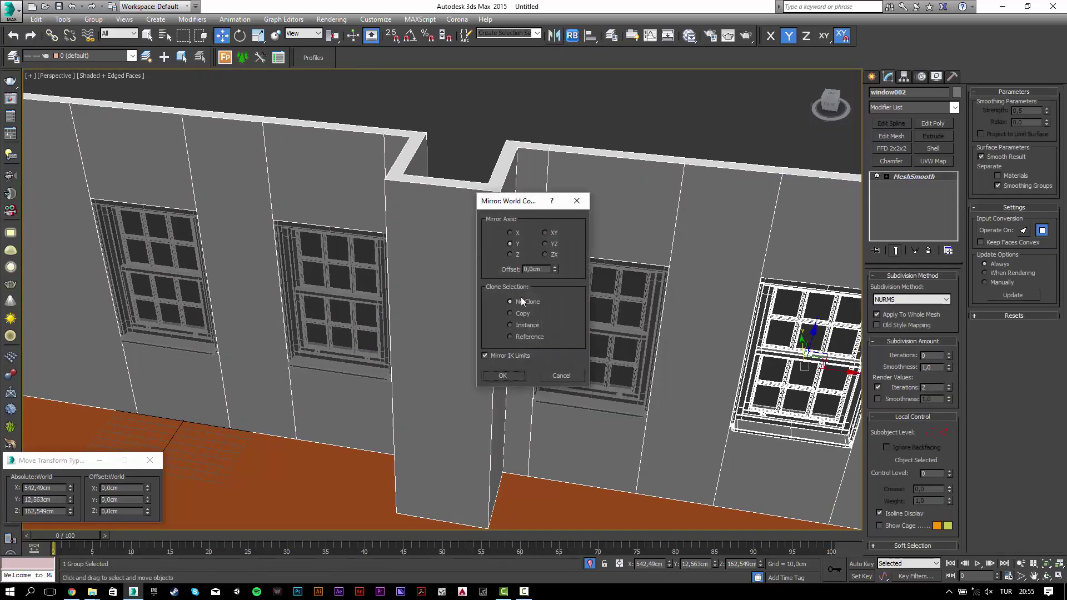
click(503, 376)
- Select all four mirrored windows together
ctrl+click(586, 323)
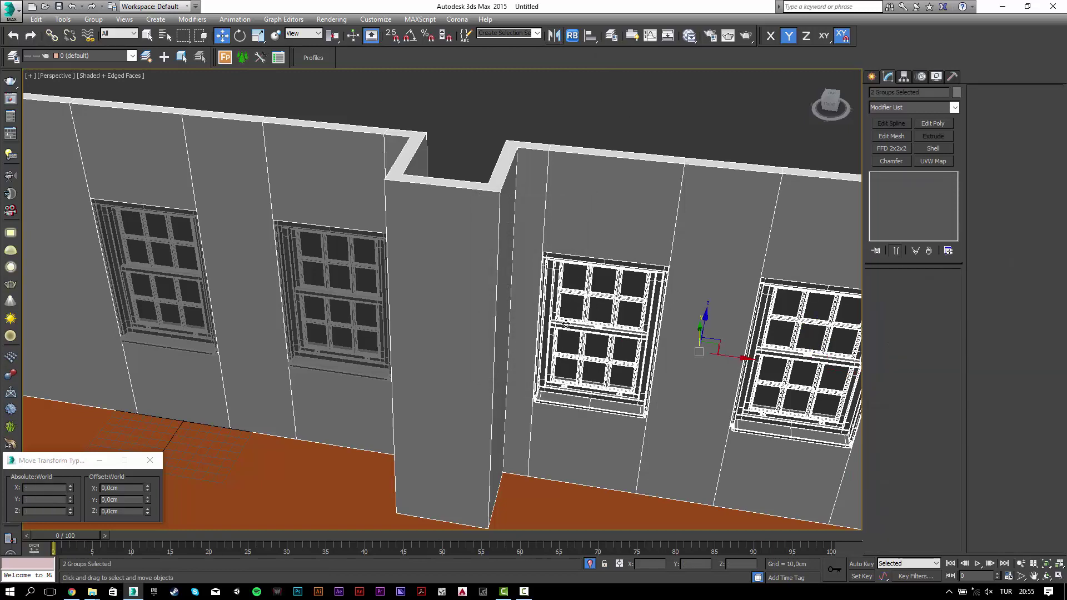
ctrl+click(326, 300)
ctrl+click(145, 270)
scroll(270, 297, up, 1)
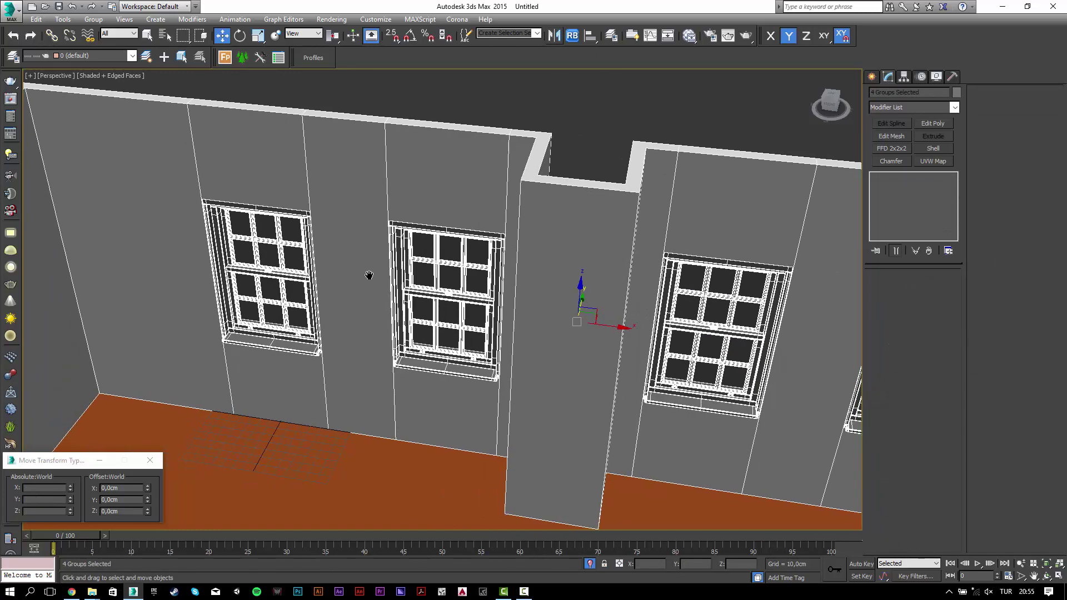
scroll(369, 274, up, 2)
- Restore the four-window selection and nudge the windows slightly along Y
mouse_move(436, 292)
alt+middle_down()
mouse_move(572, 281)
mouse_move(589, 292)
alt+middle_up()
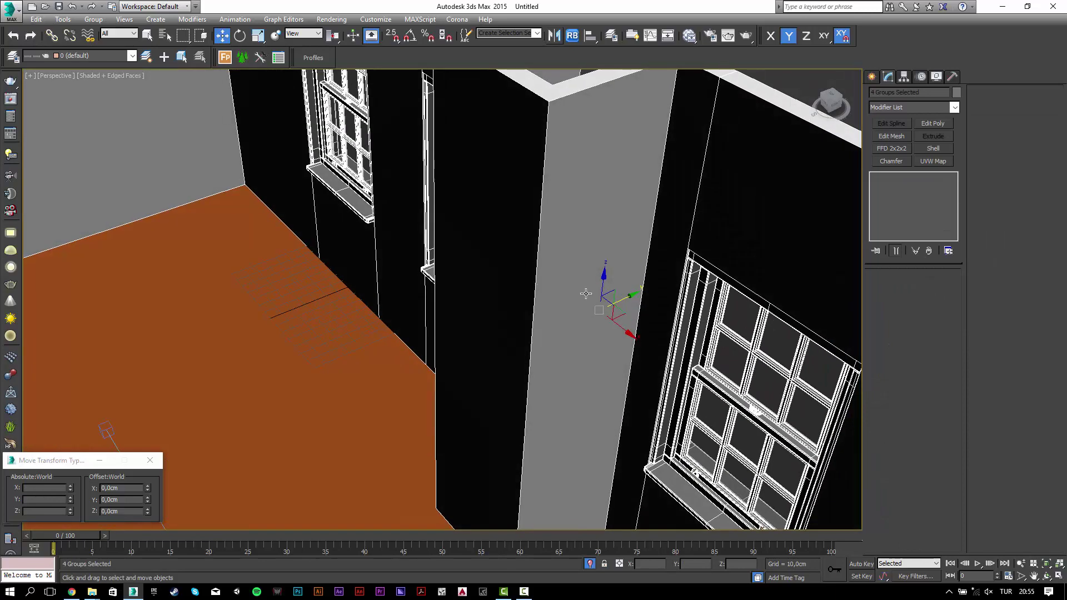
click(615, 297)
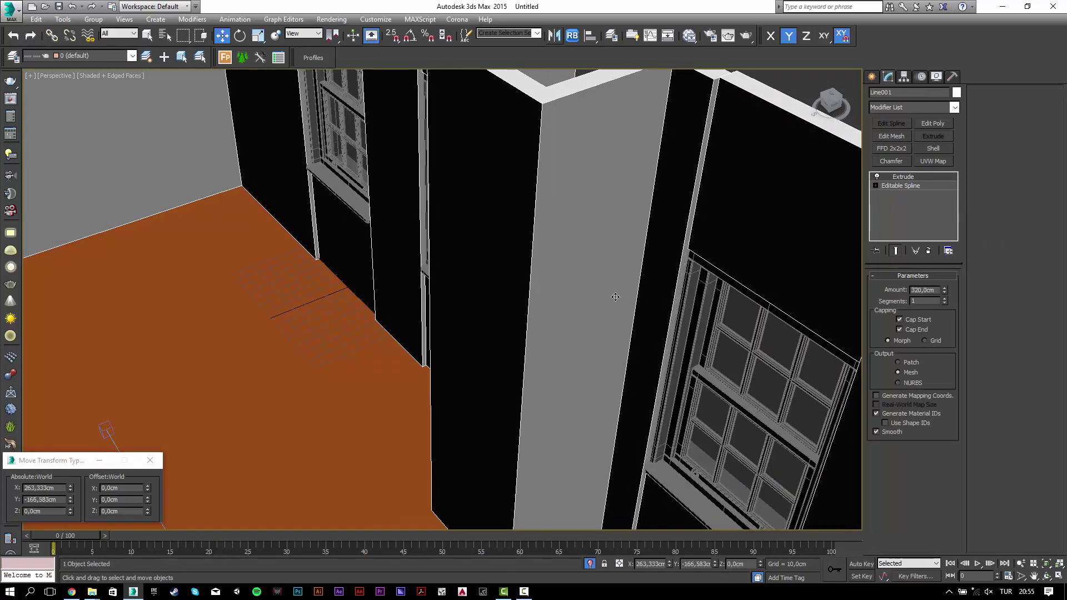
key(ctrl+z)
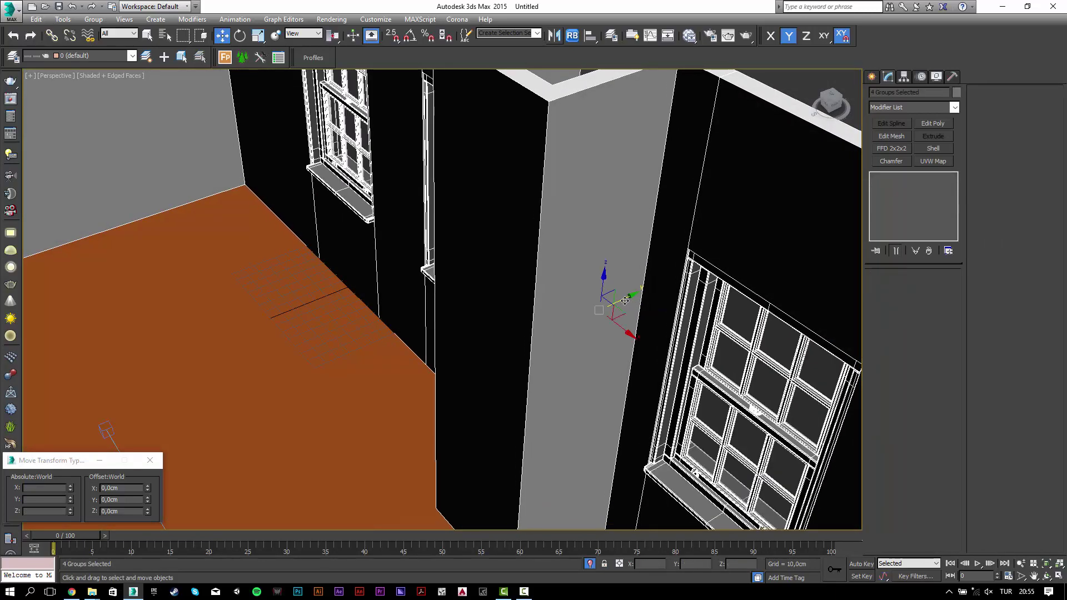
drag(621, 300, 623, 300)
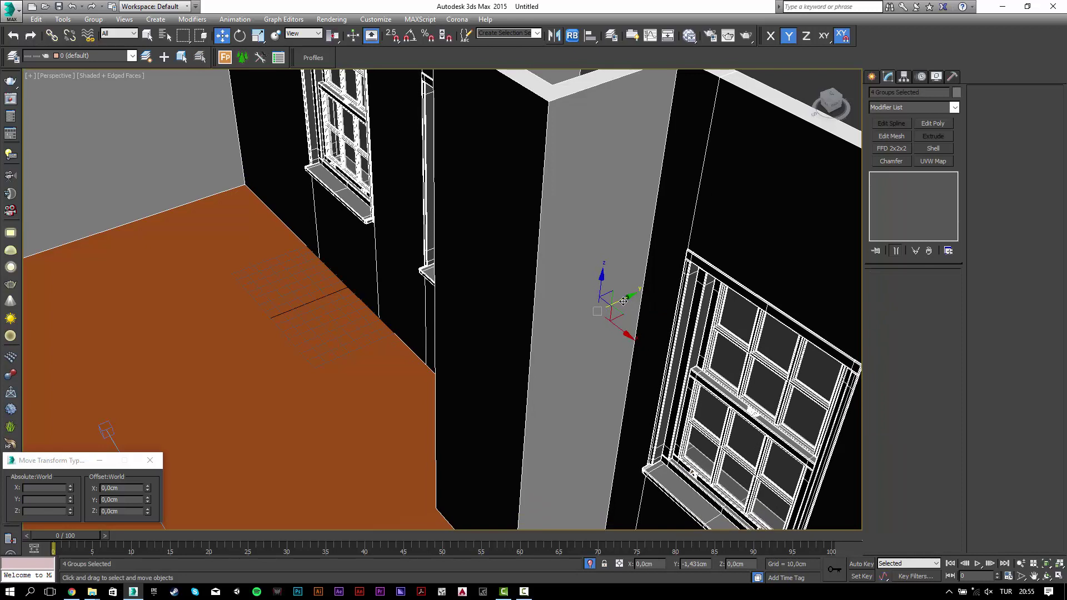
- View the room through Camera001 with the safe frame shown, then bring up Render Setup
middle_drag(389, 307, 498, 276)
key(c)
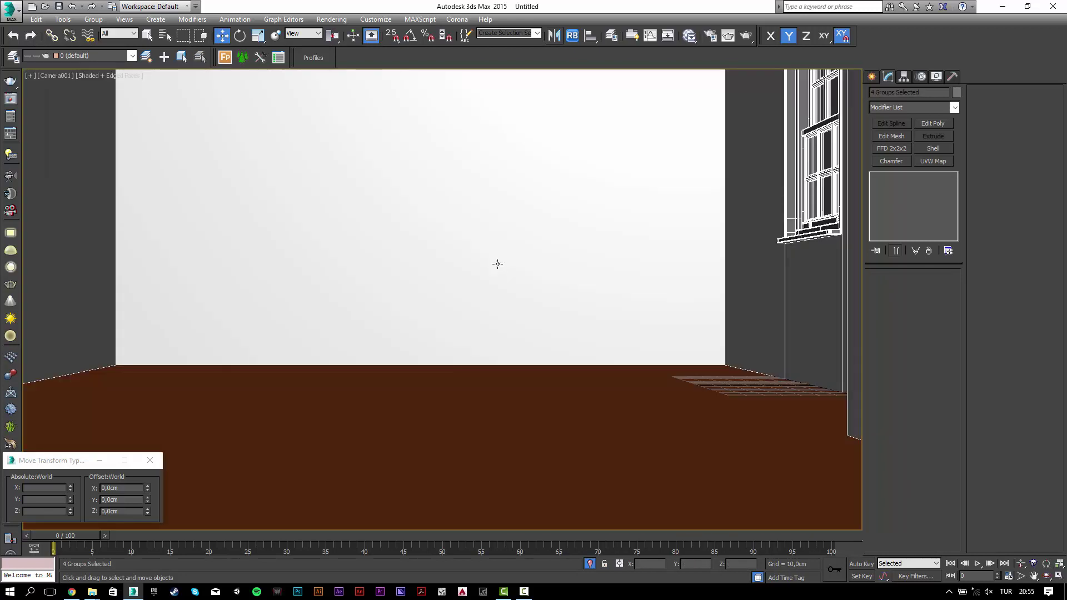
key(shift+f)
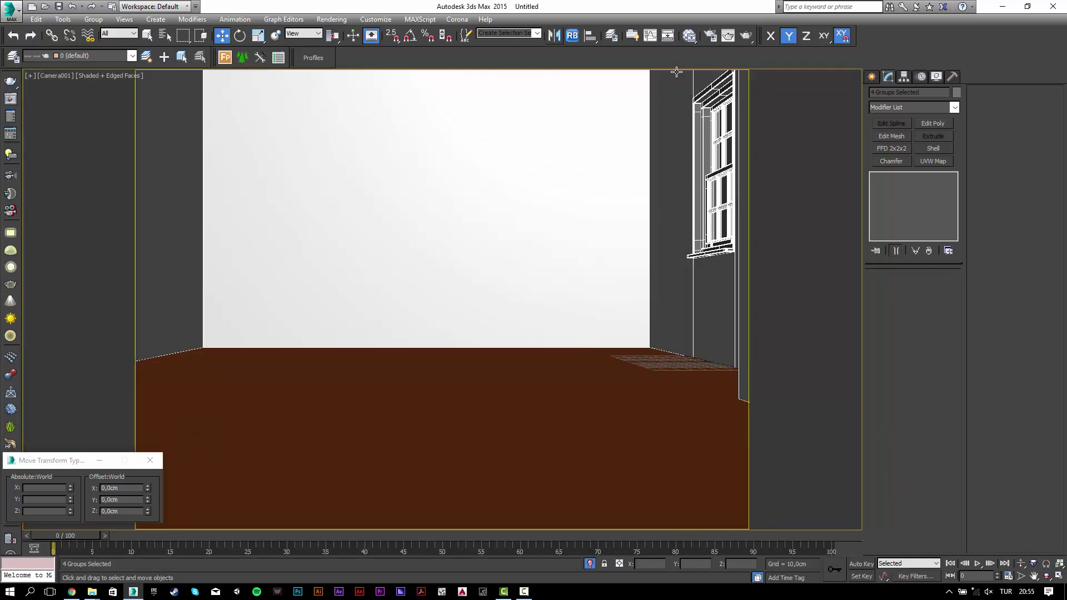
click(705, 37)
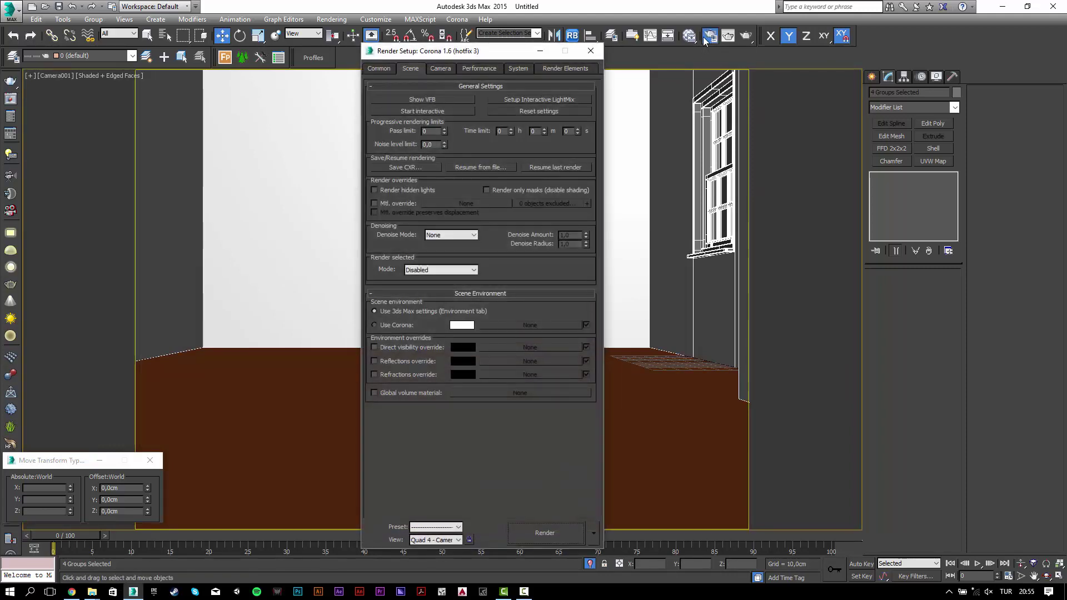
- Set the output height to 800 in Render Setup's common parameters
click(391, 70)
text(640)
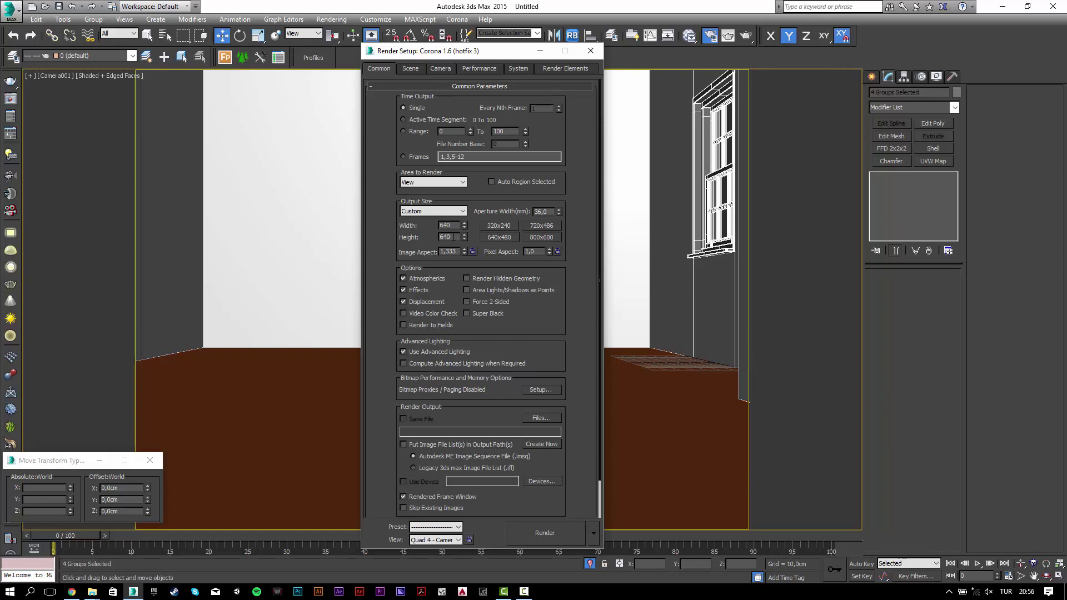
text(800)
key(Return)
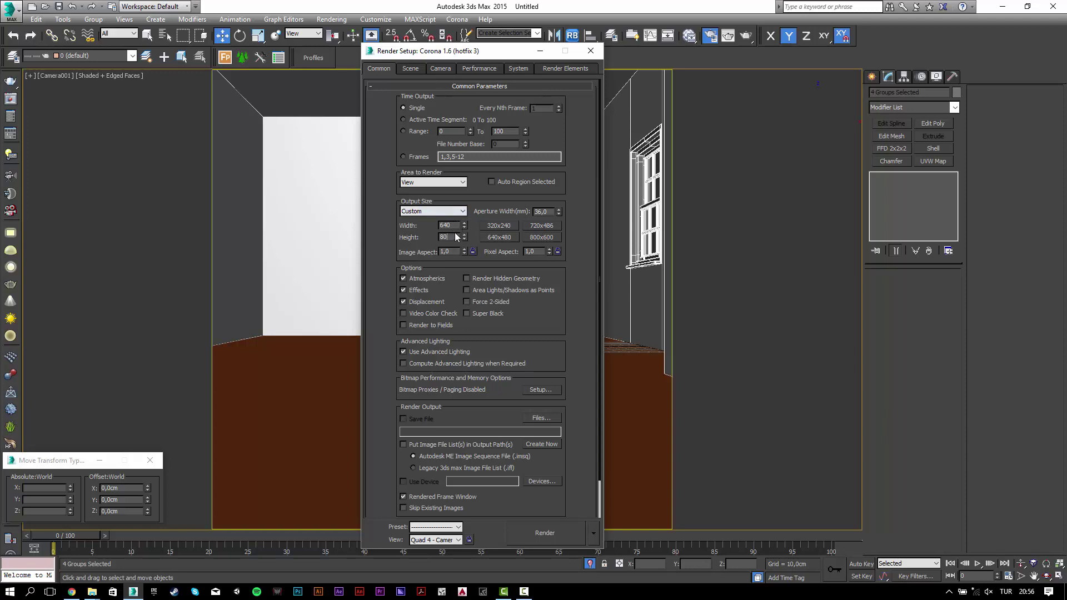
key(Return)
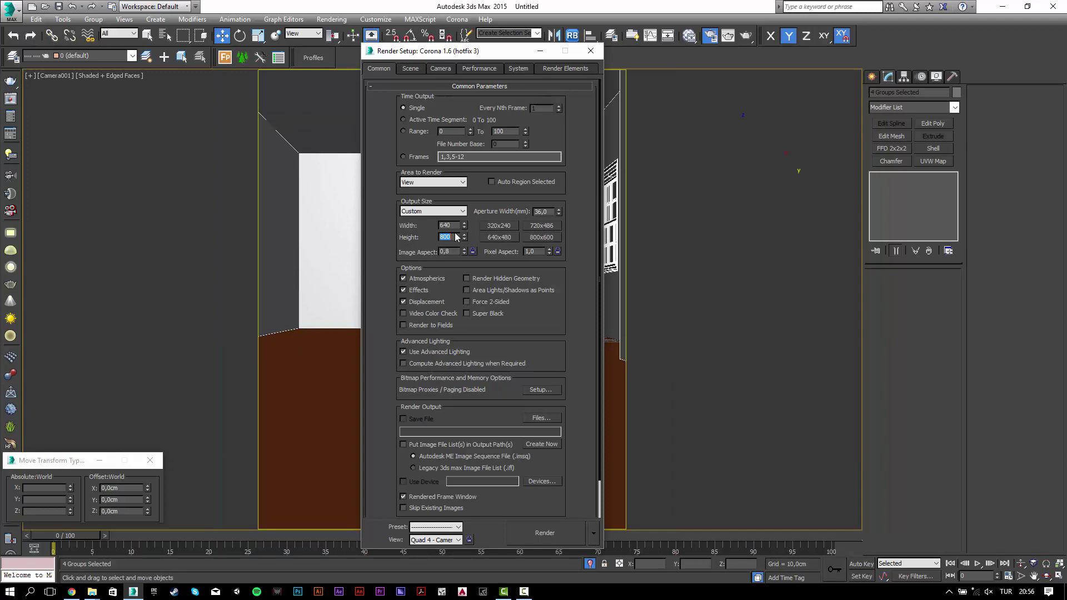
click(590, 50)
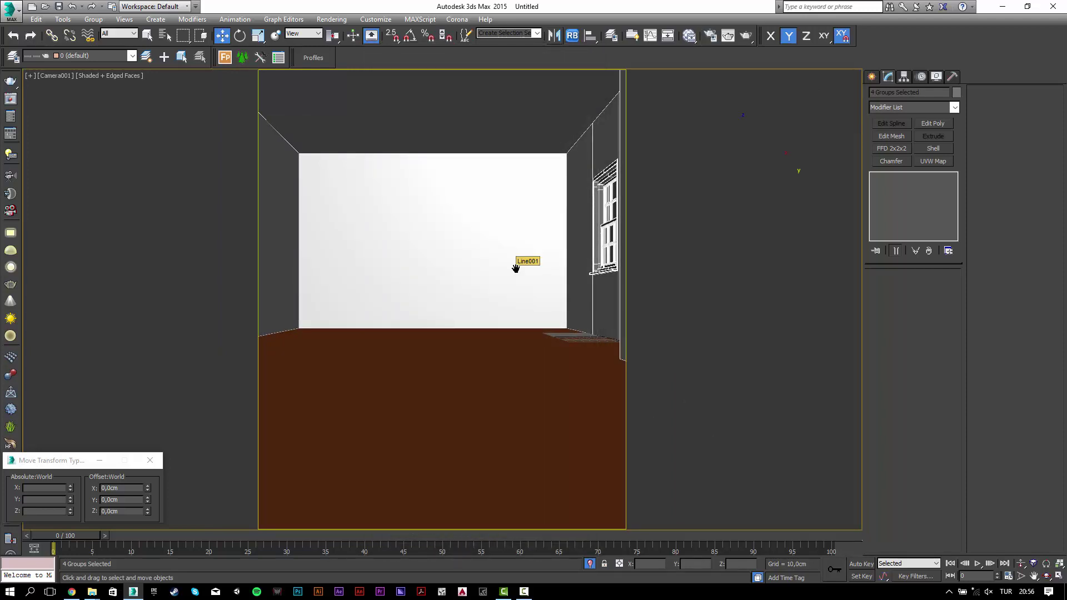
- Dolly Camera001 closer to the back wall
middle_drag(519, 262, 503, 269)
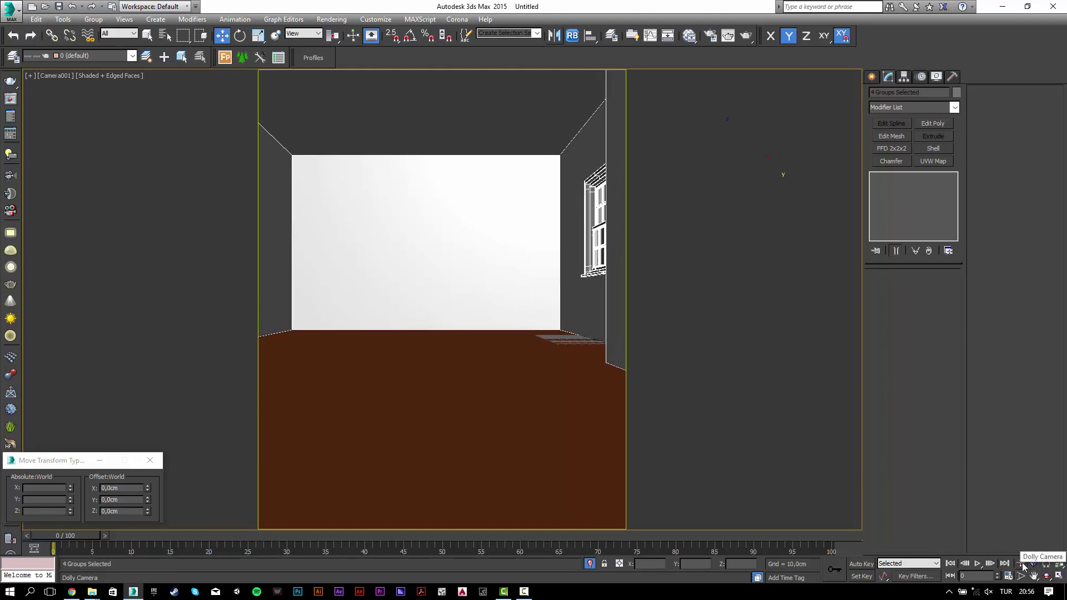
key(shift+z)
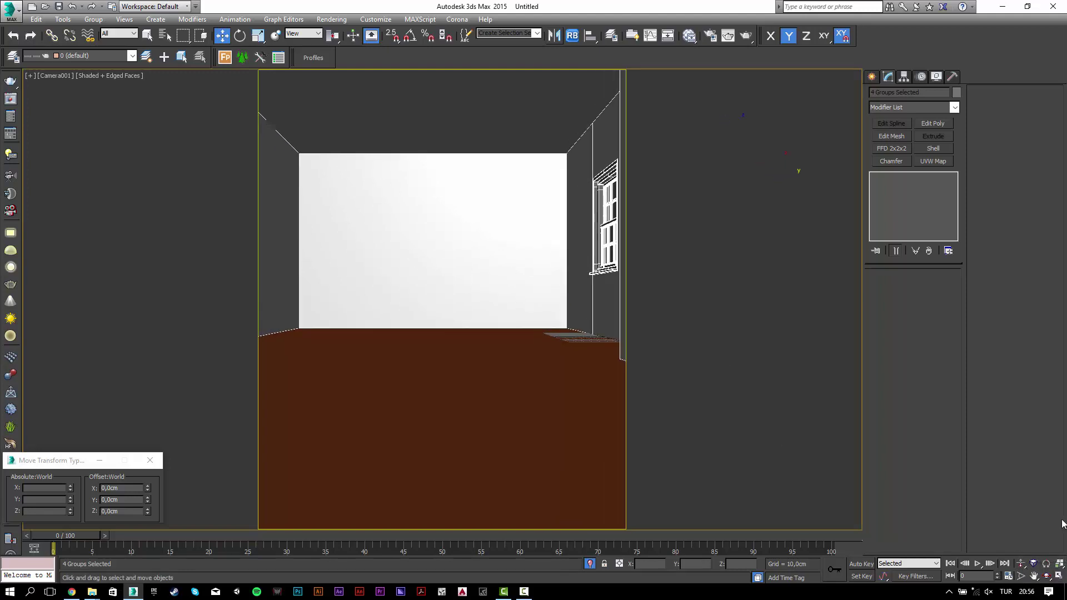
click(1021, 564)
drag(506, 276, 512, 262)
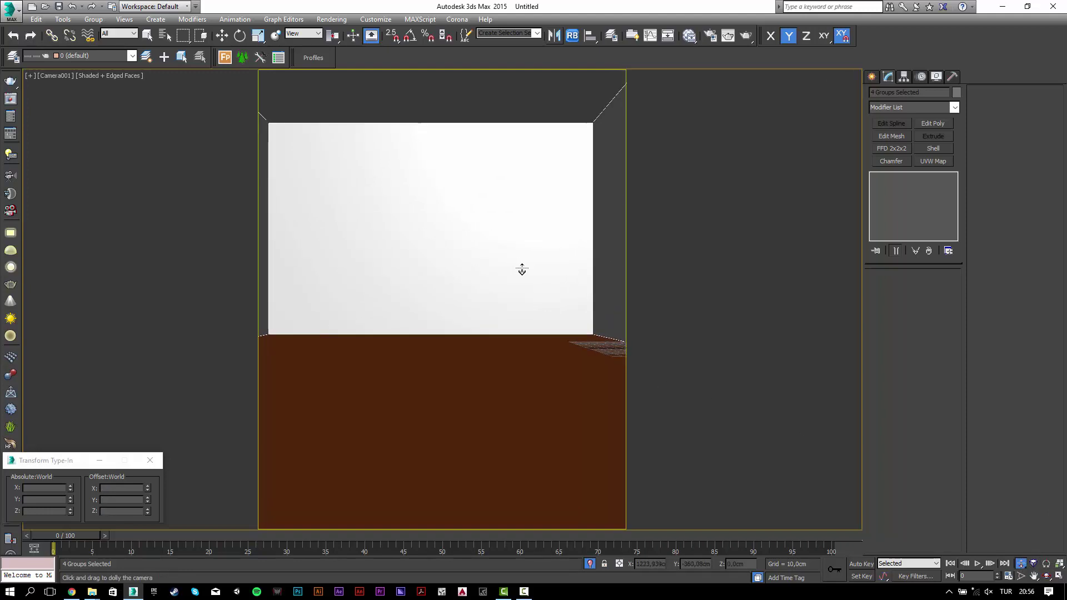
- Set the render output size to the HDTV 1920x1080 preset
click(708, 37)
click(444, 211)
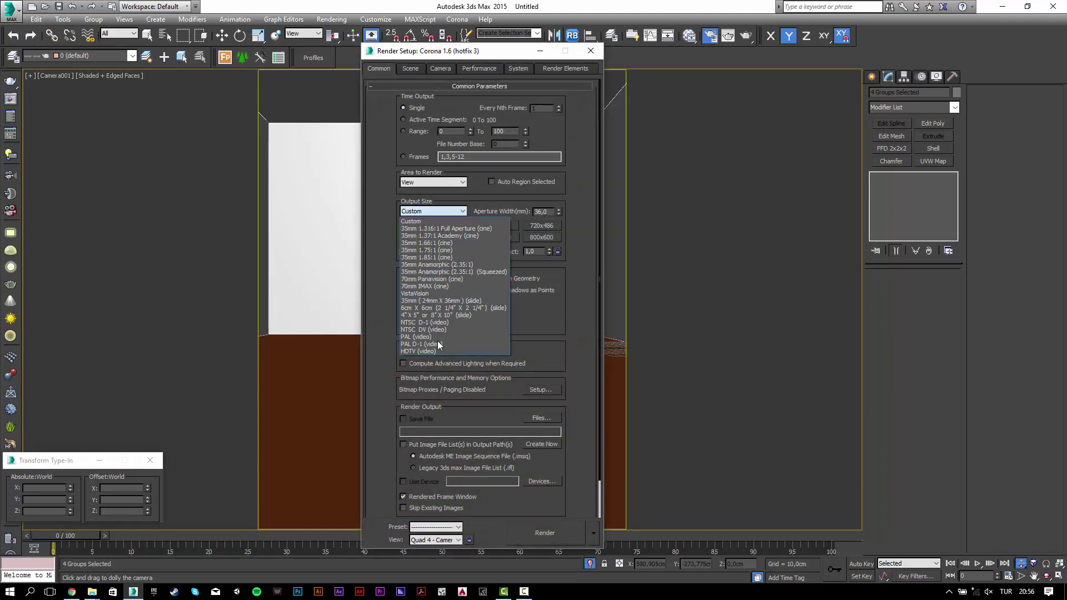
click(439, 351)
click(590, 51)
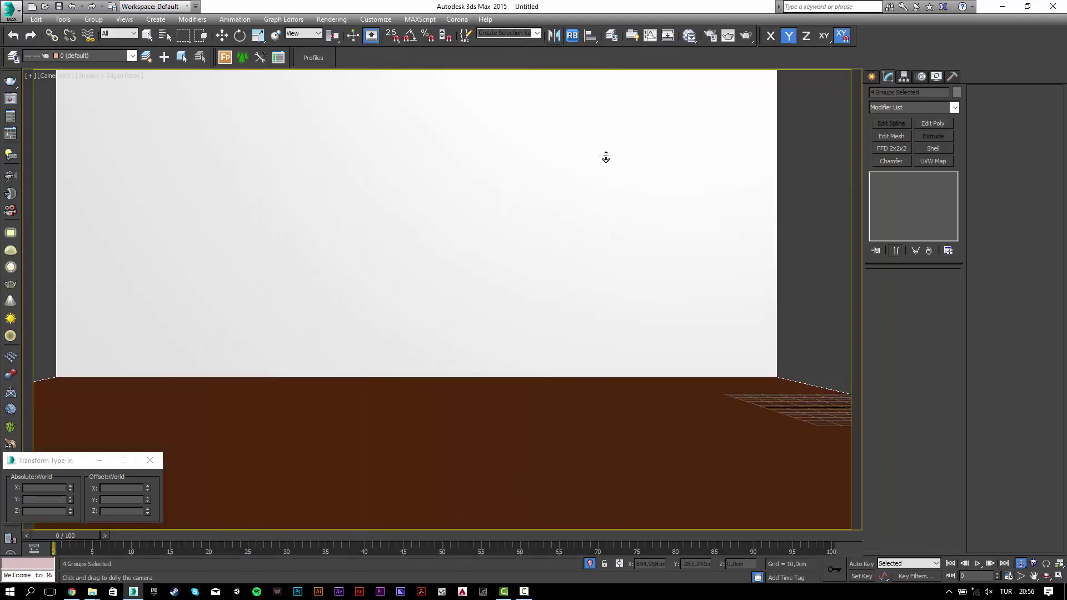
- Dolly the camera further in and widen its field of view over the room
drag(605, 158, 605, 189)
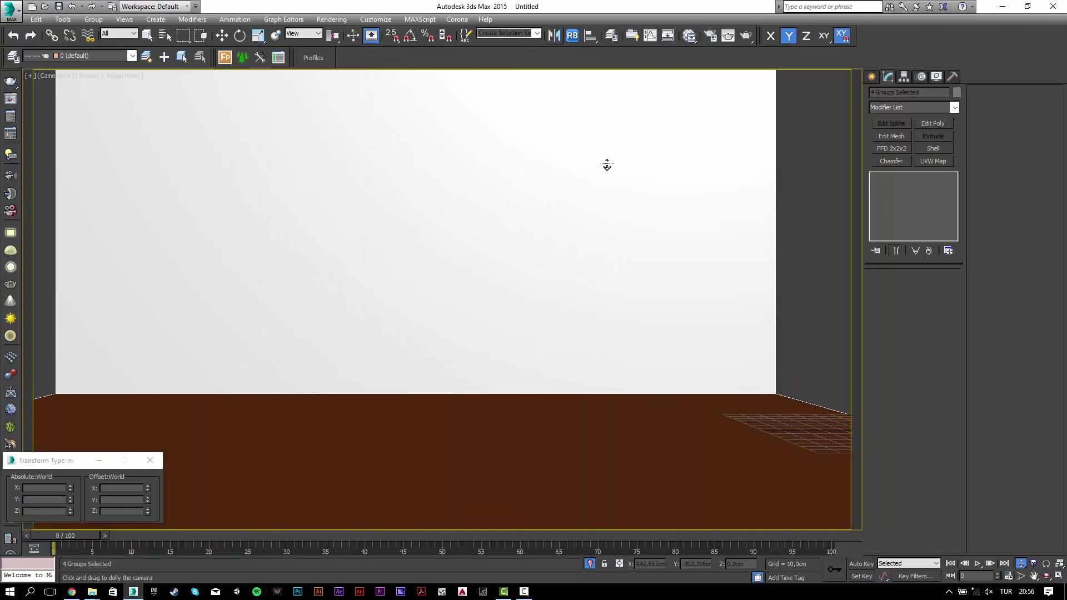
scroll(421, 252, down, 1)
scroll(425, 256, down, 4)
scroll(428, 258, down, 1)
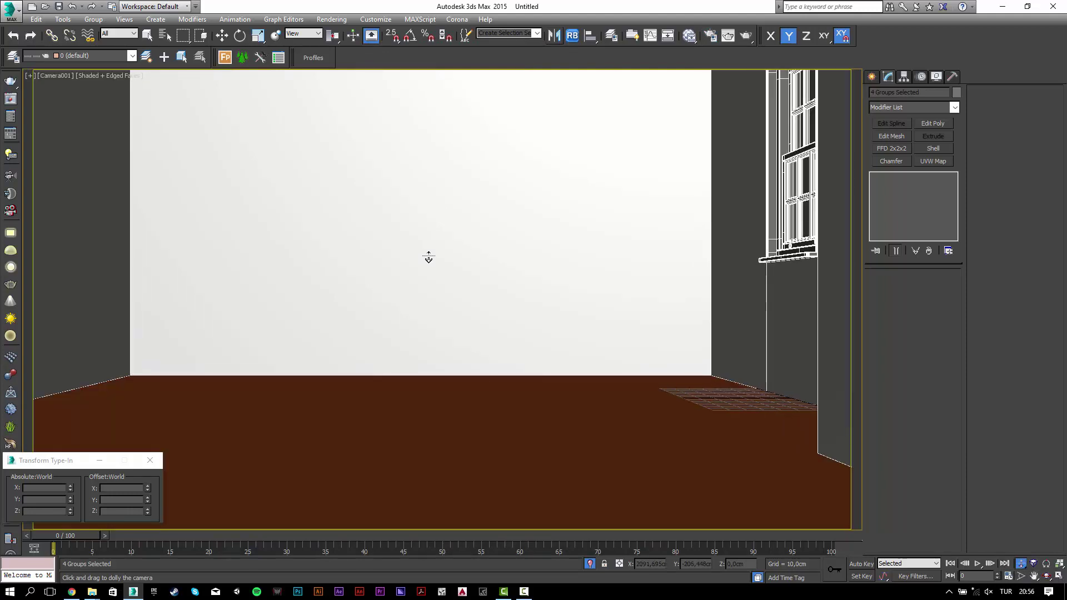
scroll(428, 257, down, 1)
click(1021, 576)
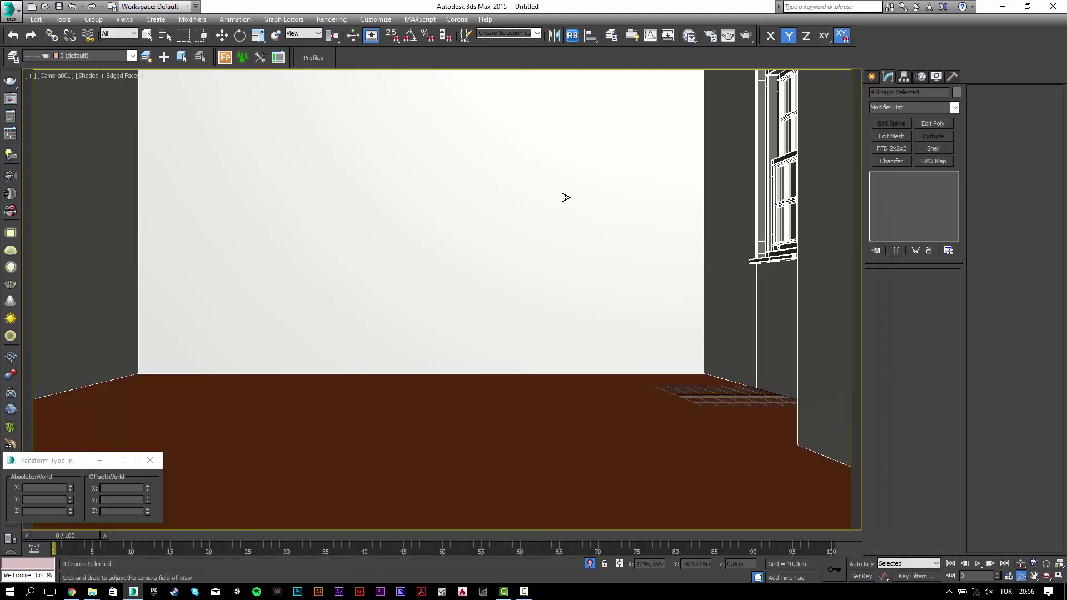
drag(566, 198, 570, 230)
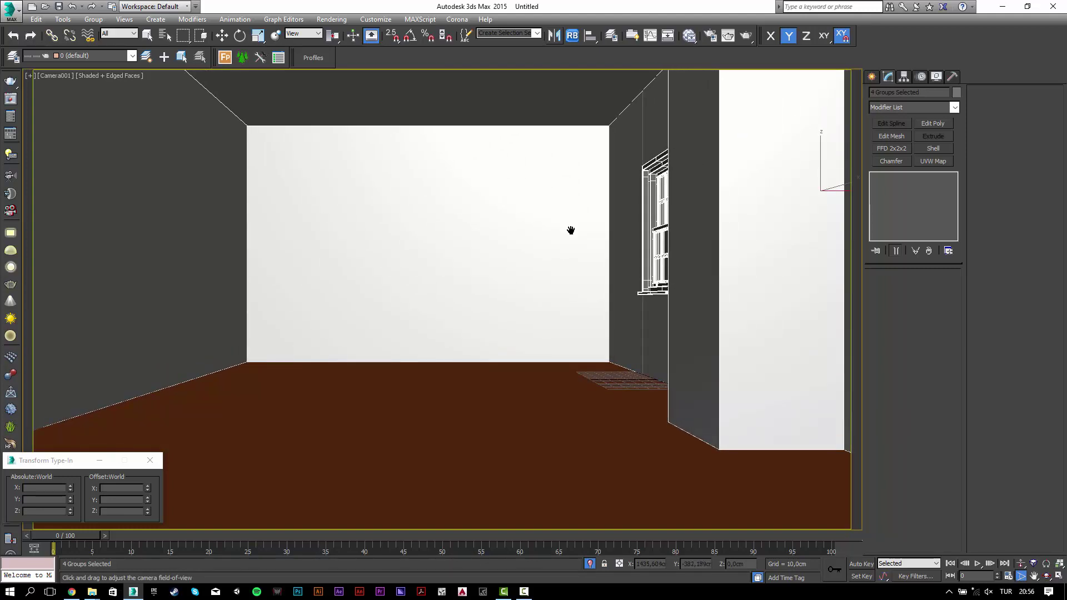
- In Top view, select the four bump-out vertices of Line001's spline
key(w)
click(795, 271)
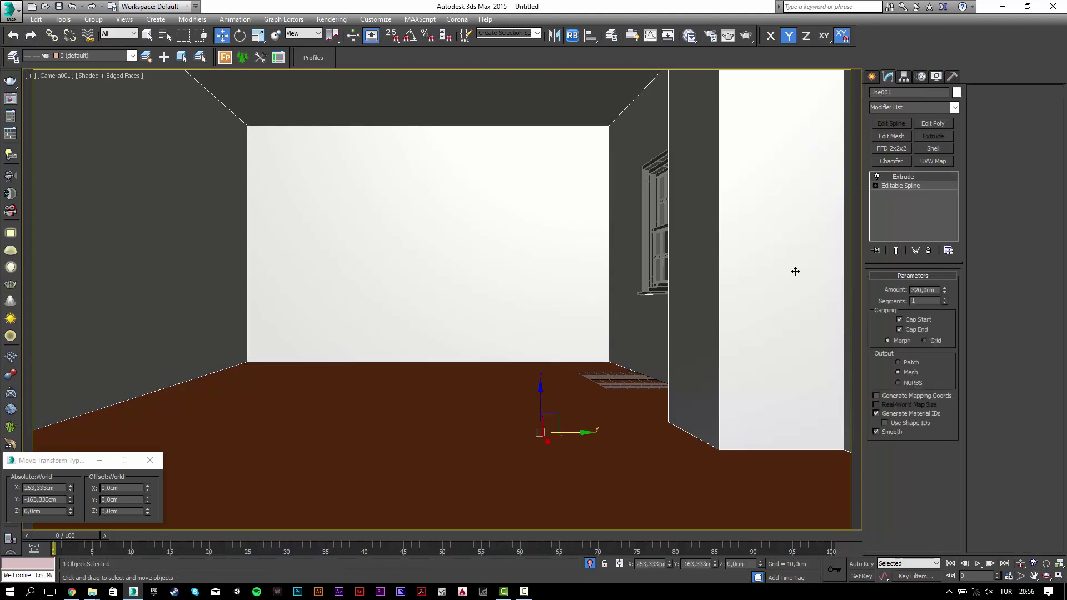
key(t)
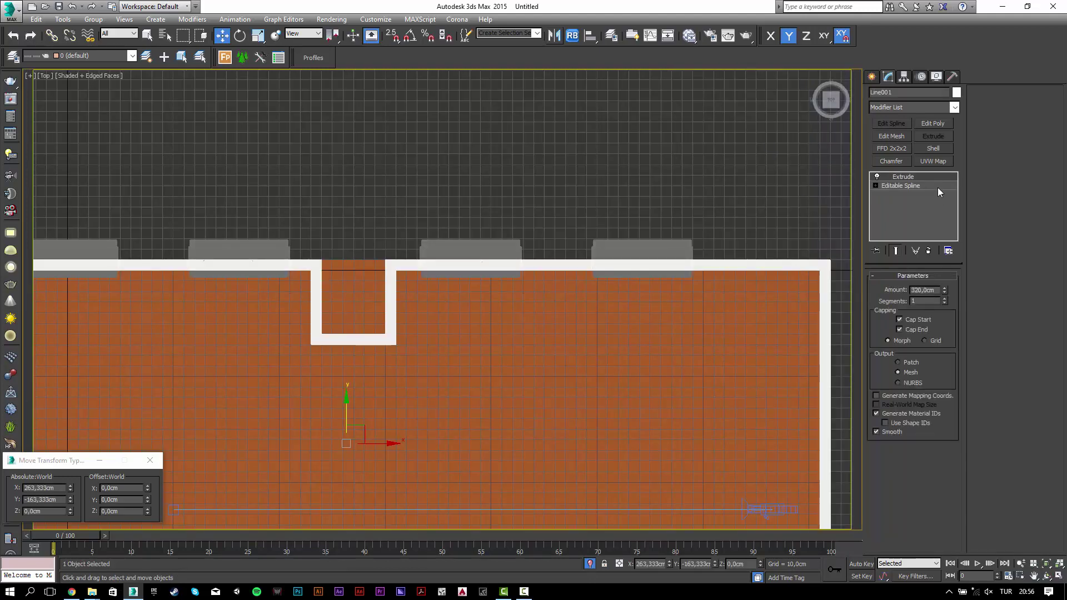
click(932, 186)
key(1)
drag(424, 310, 303, 370)
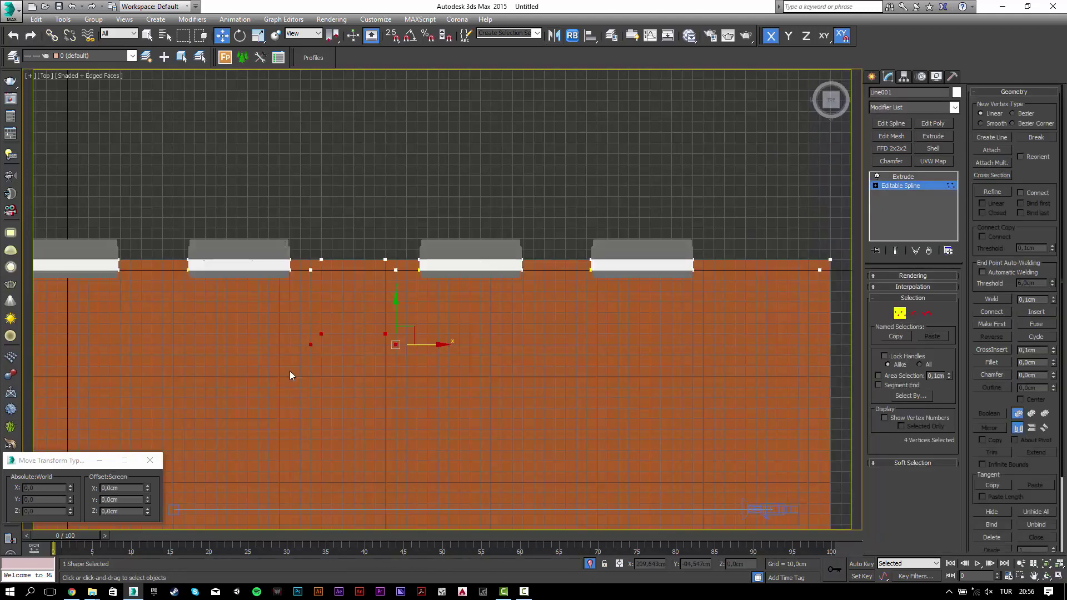
- Offset the selected vertices 40 along Y, then return to the shaded camera view
scroll(289, 371, up, 5)
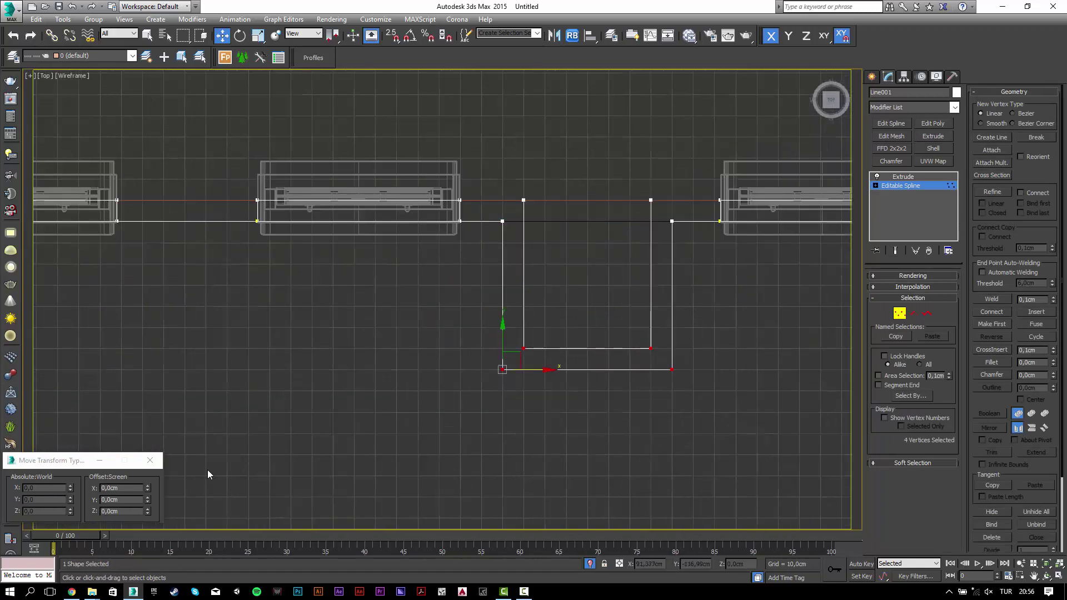
click(133, 499)
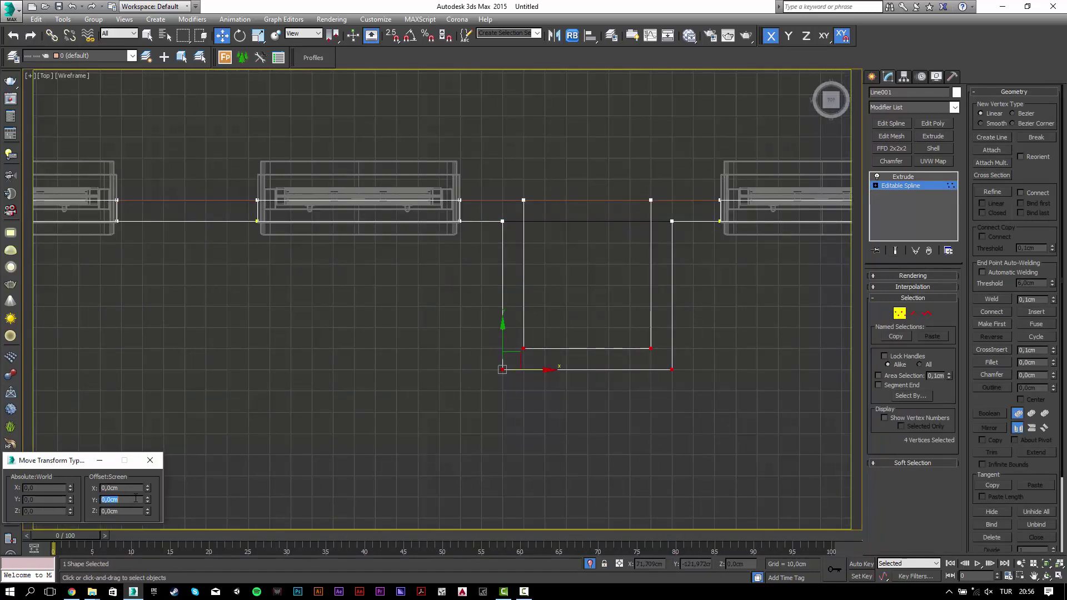
text(40)
key(Return)
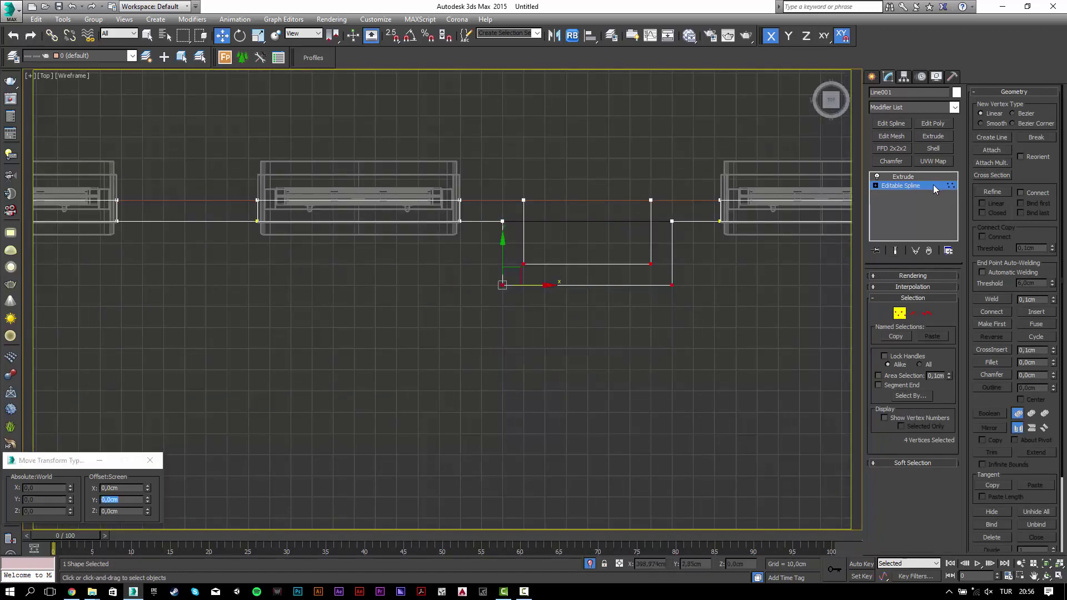
click(922, 176)
click(628, 129)
key(c)
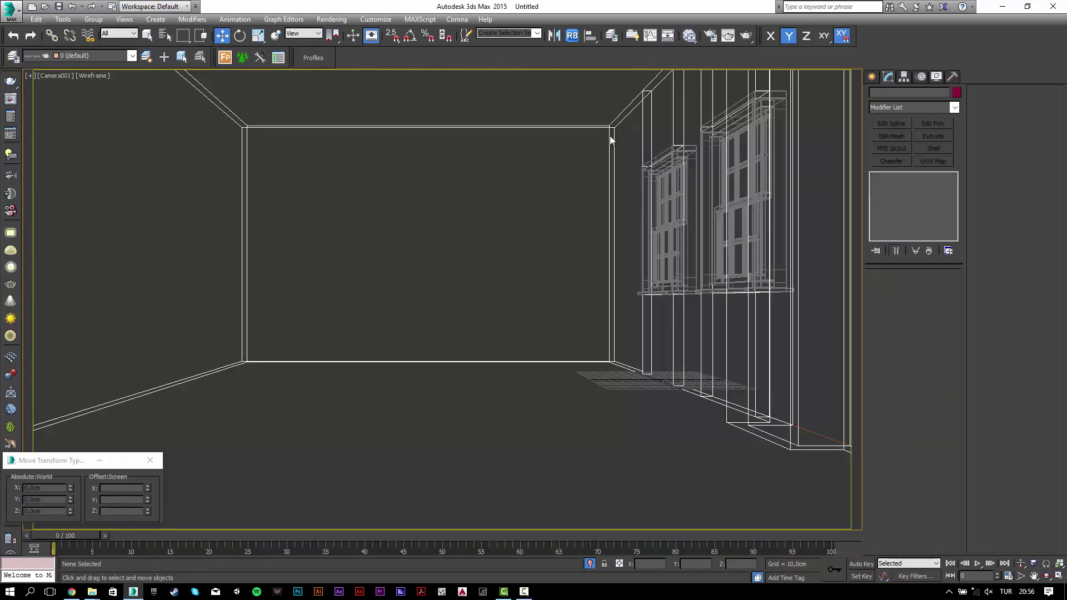
key(F3)
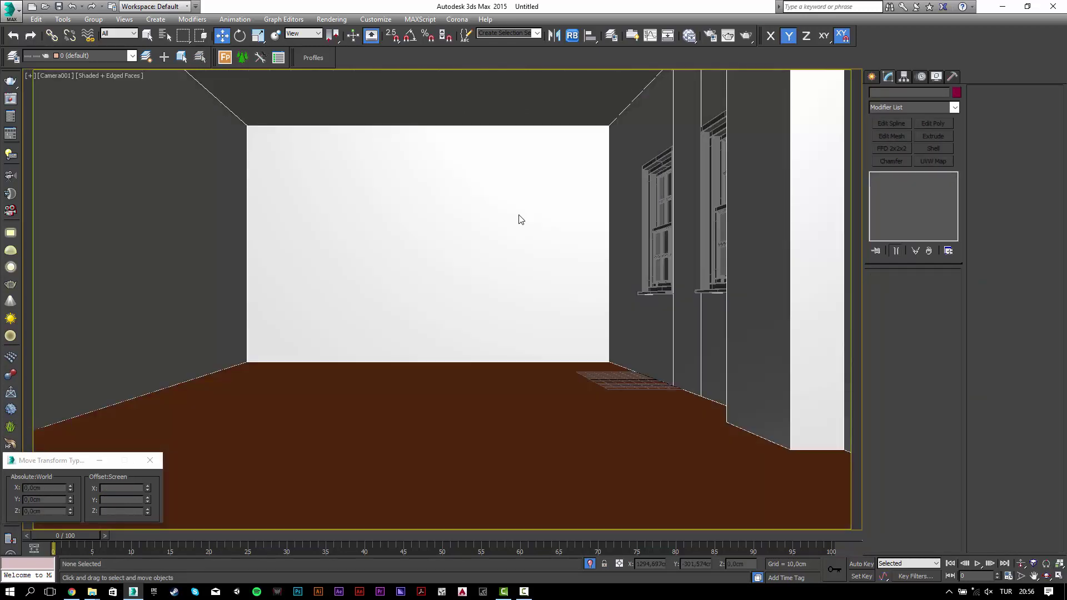
- Clone the floor upward and align its Z maximum to the top of Line001
click(505, 476)
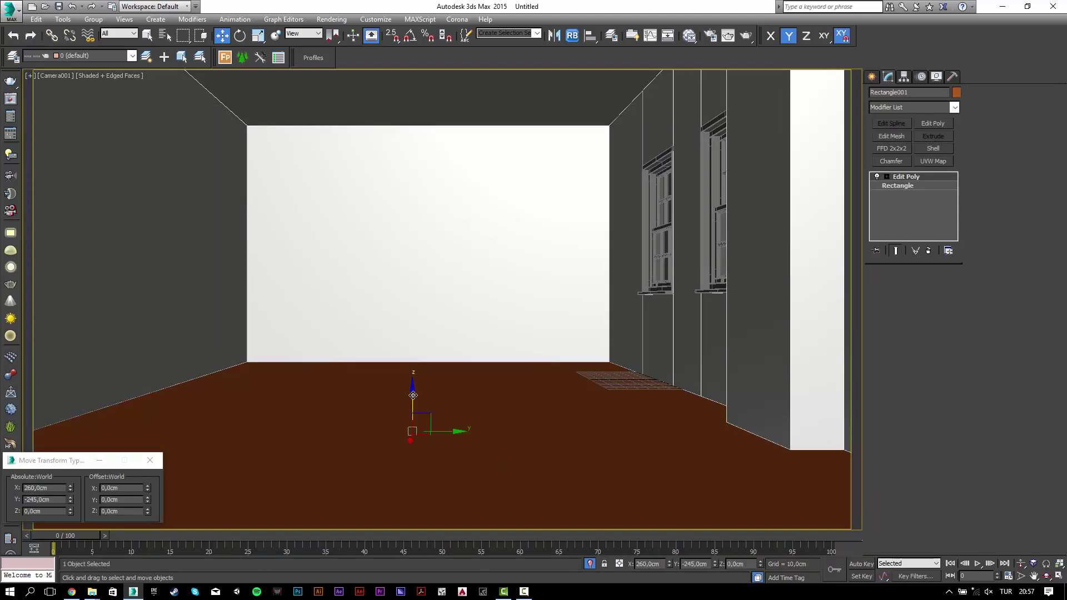
shift+drag(413, 395, 474, 165)
click(534, 343)
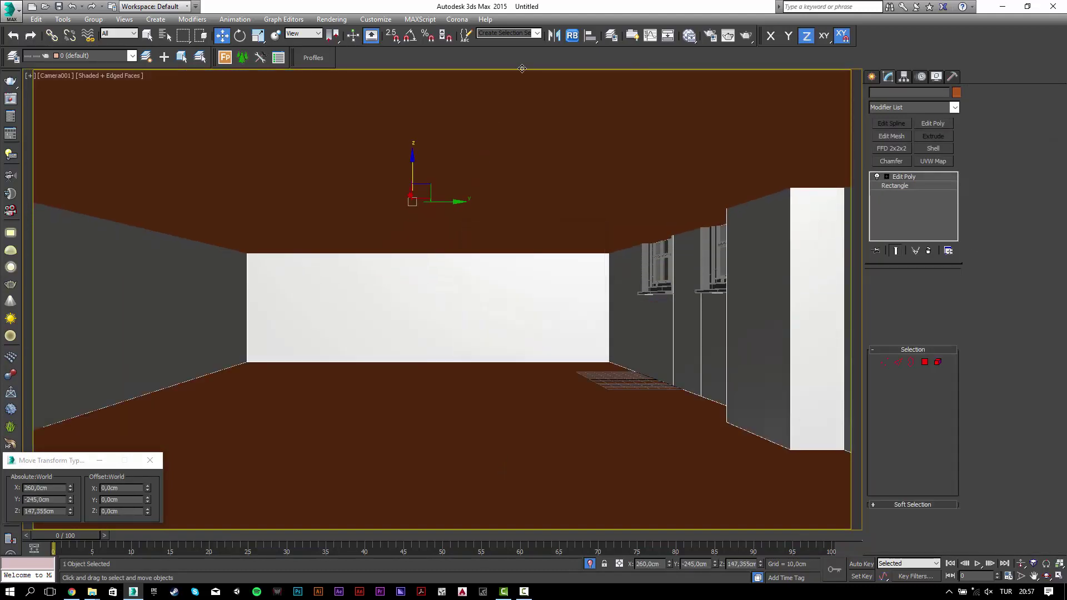
key(alt+a)
click(465, 297)
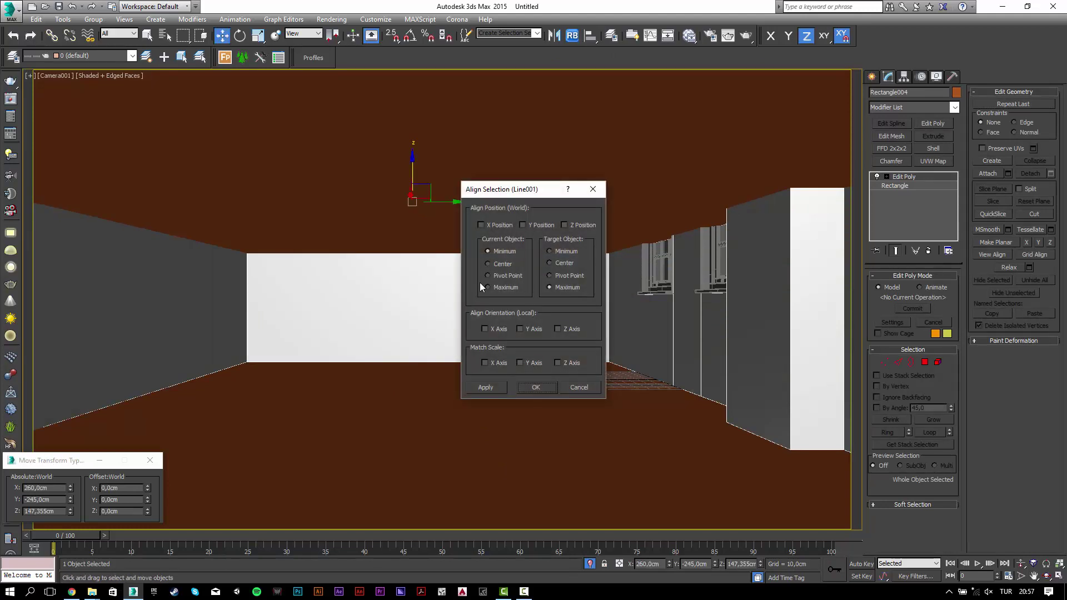
click(574, 229)
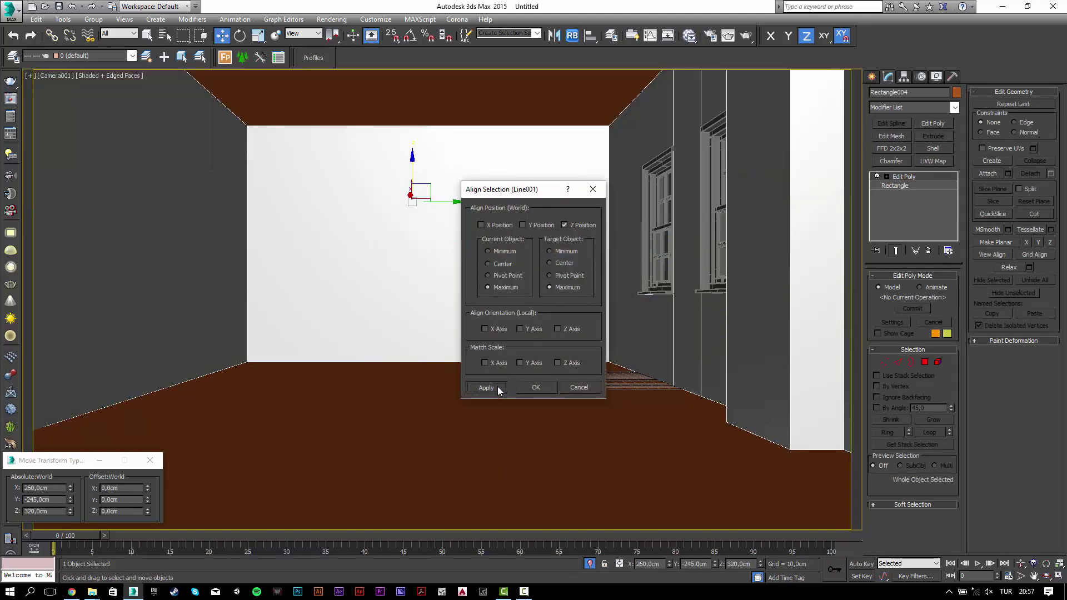
click(537, 388)
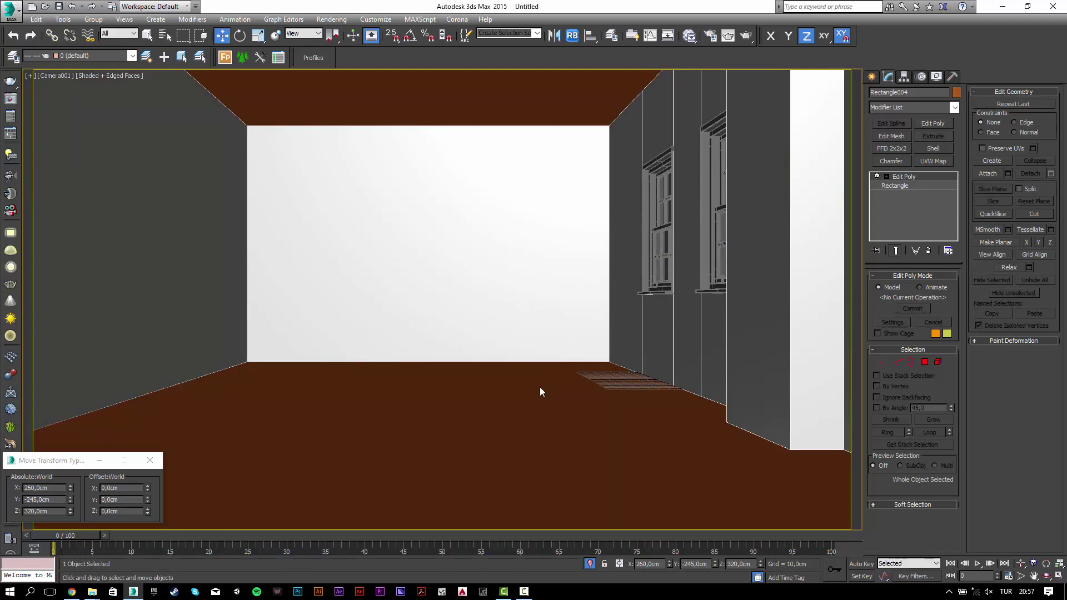
- Change the ceiling copy's object colour to white
click(705, 118)
click(956, 92)
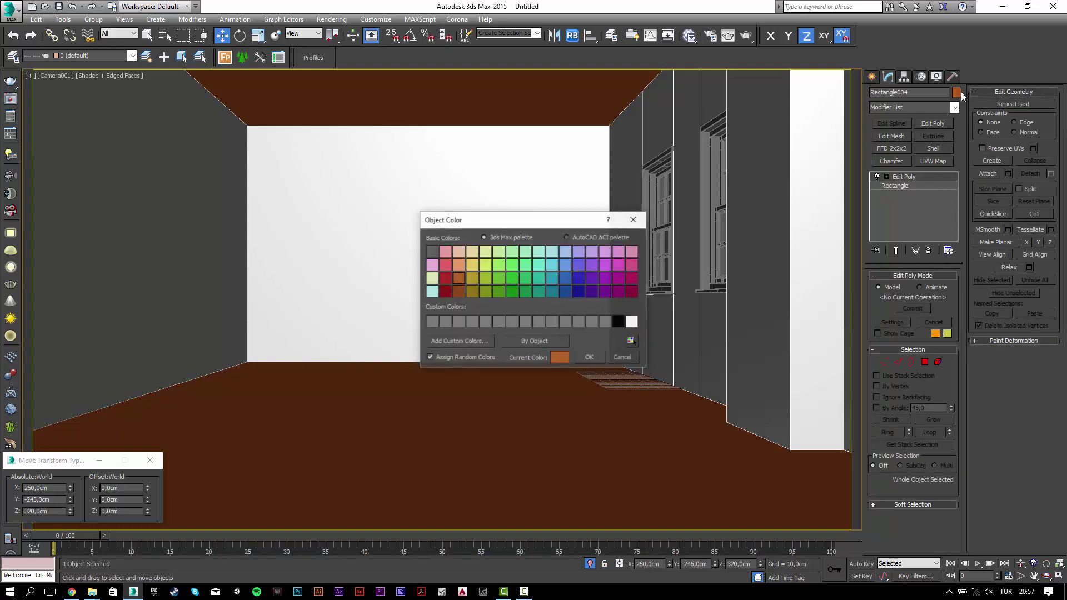
click(631, 322)
click(590, 356)
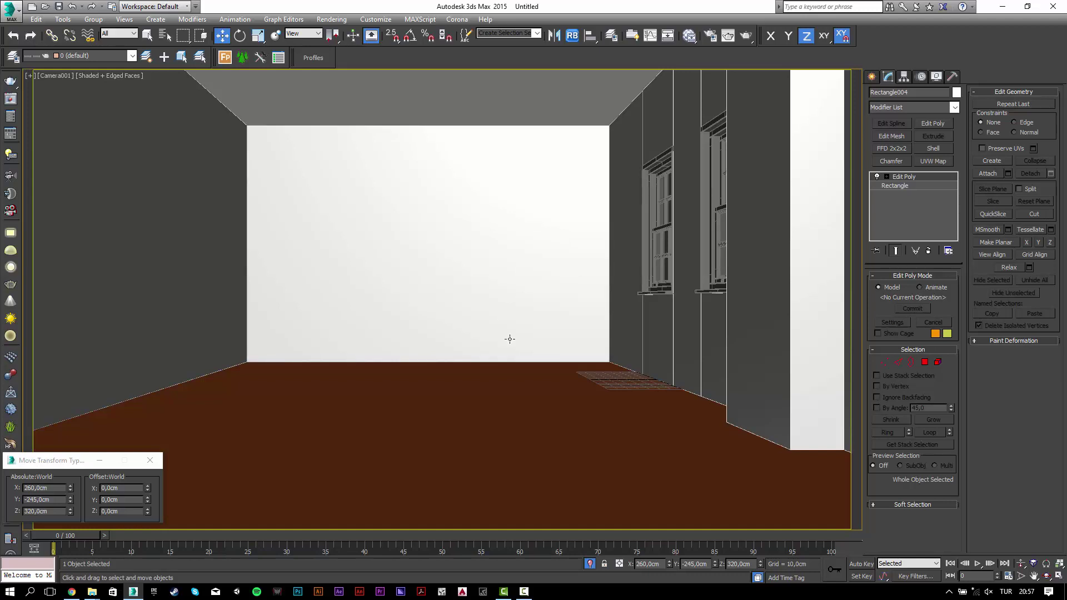
click(629, 339)
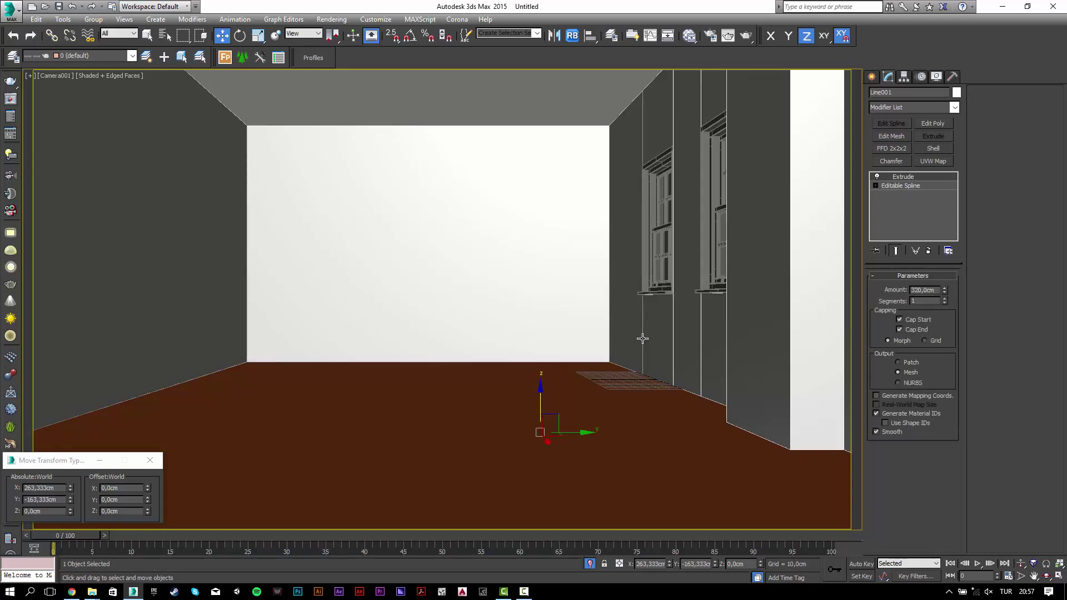
- Isolate the walls in Top view and ready the Line tool with snapping on
key(alt+q)
key(t)
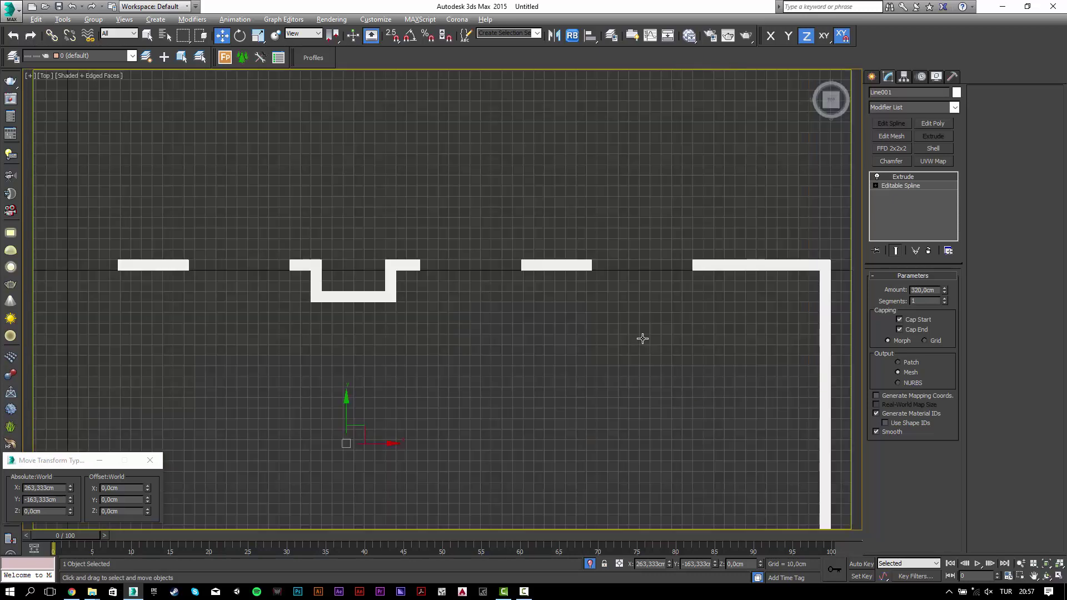
right_click(387, 36)
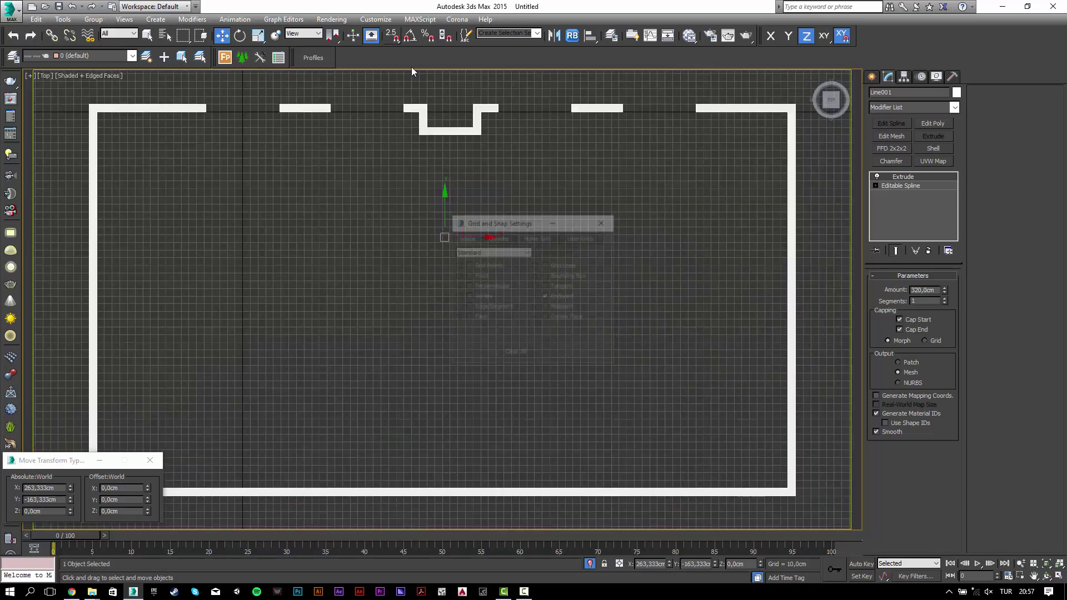
click(600, 224)
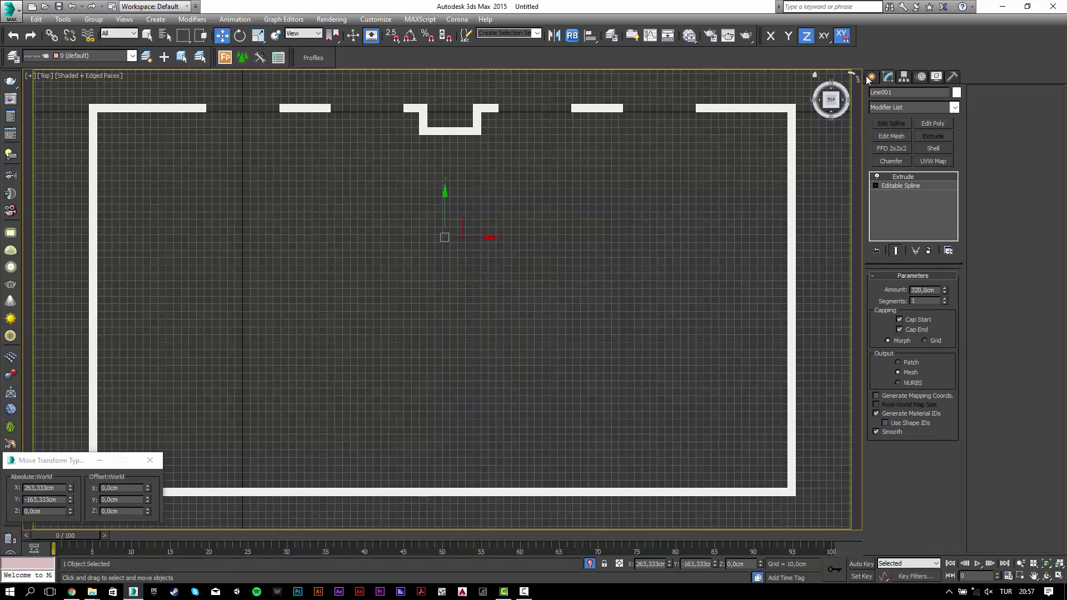
click(872, 76)
click(893, 159)
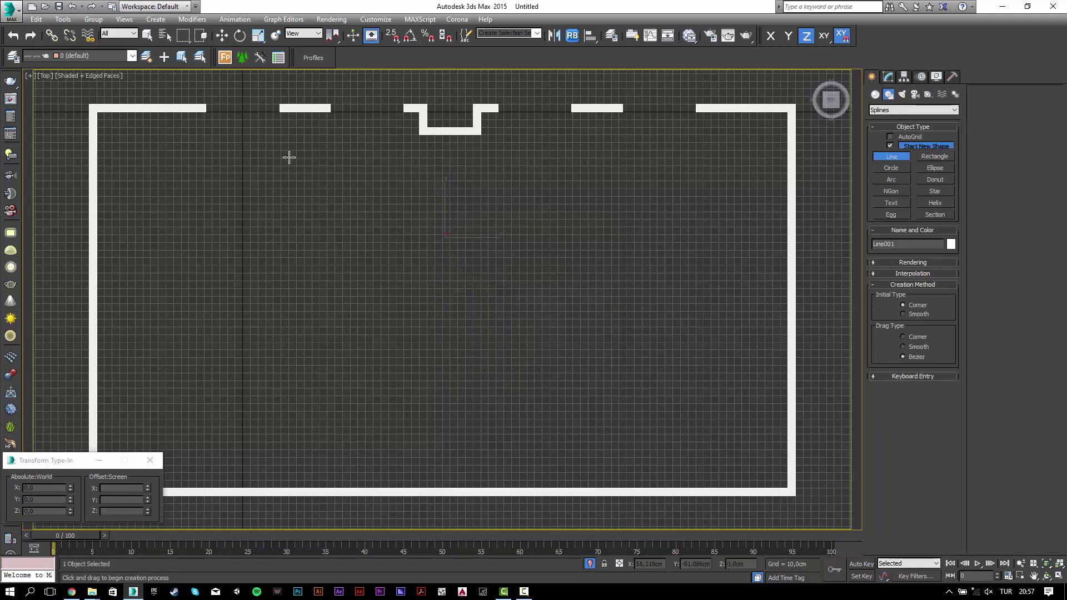
middle_drag(286, 154, 467, 181)
key(s)
scroll(553, 138, up, 5)
- Place line points on the inner wall corners up to the top-right corner
click(611, 136)
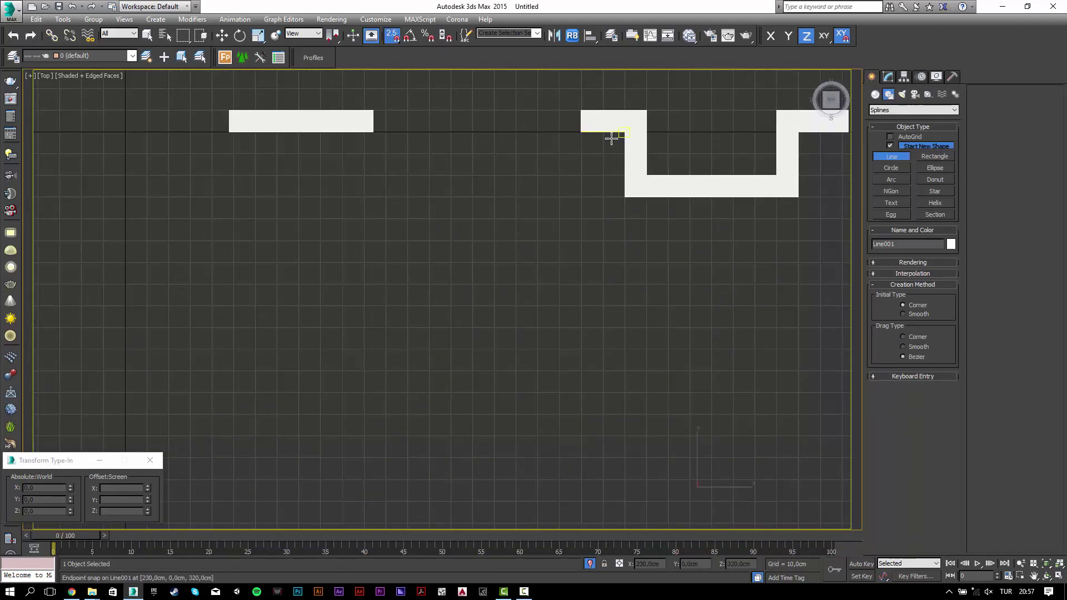
scroll(593, 150, down, 3)
middle_drag(212, 229, 556, 225)
scroll(460, 208, up, 3)
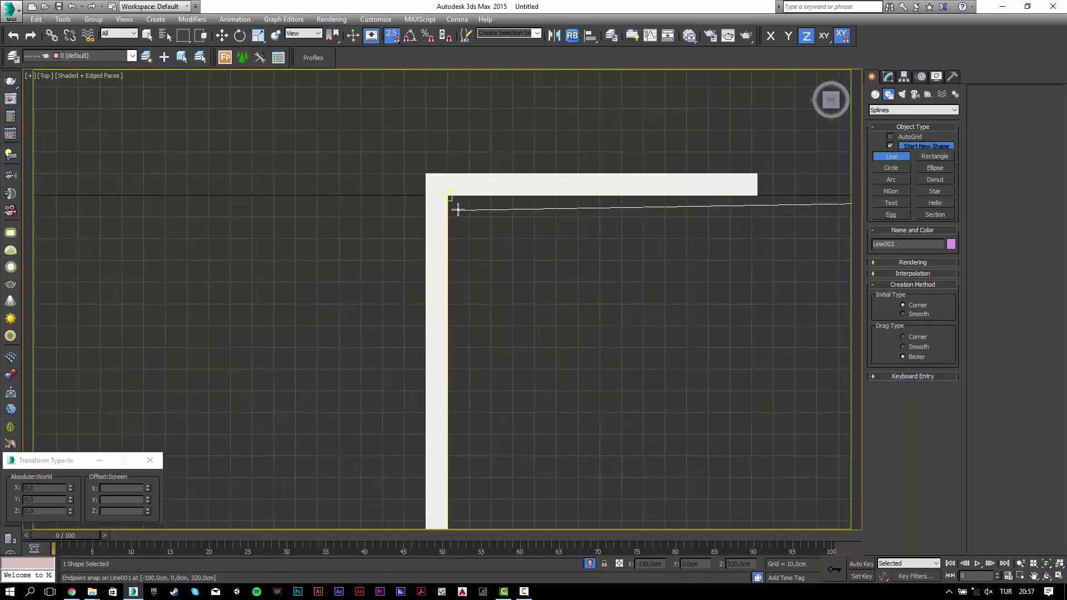
click(460, 207)
scroll(516, 311, down, 4)
mouse_move(548, 395)
middle_down()
mouse_move(416, 170)
mouse_move(385, 174)
middle_up()
click(366, 231)
middle_drag(374, 222, 562, 165)
scroll(562, 164, down, 3)
scroll(639, 284, up, 4)
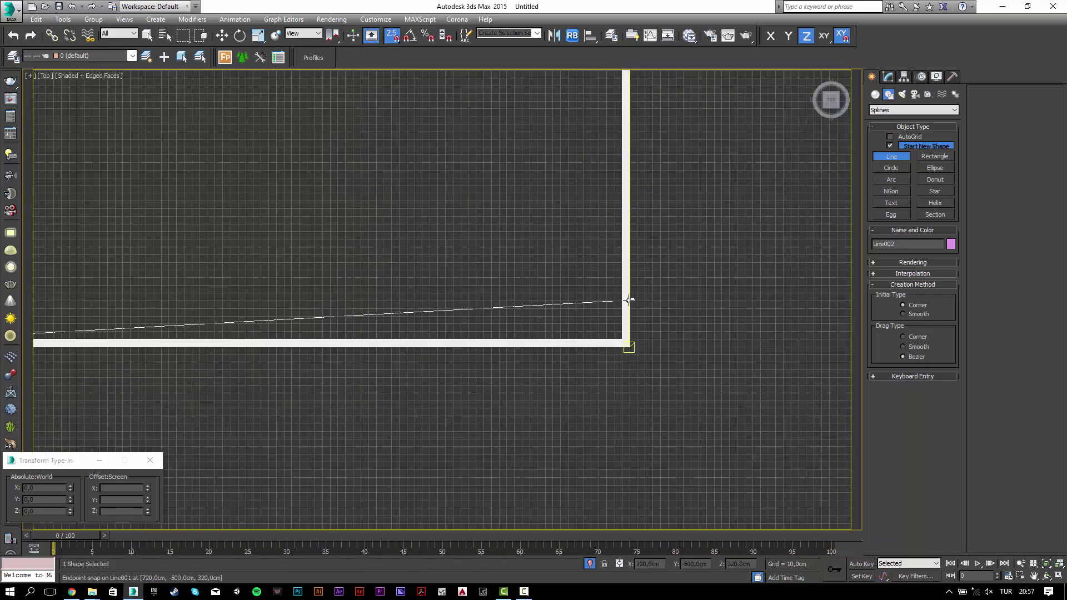
scroll(595, 313, down, 3)
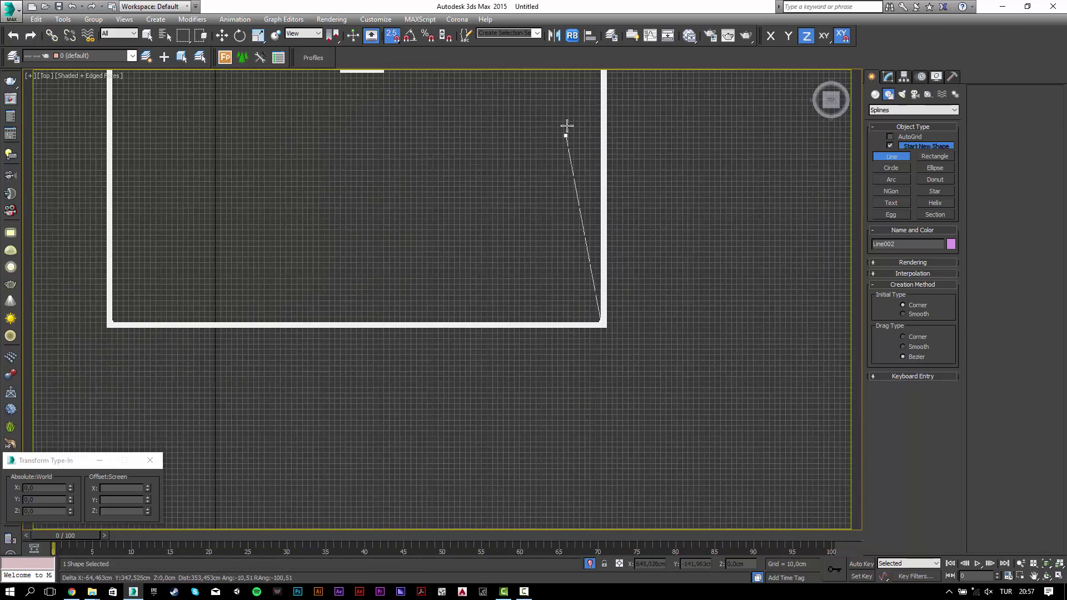
middle_drag(566, 126, 584, 191)
scroll(624, 302, up, 3)
click(633, 276)
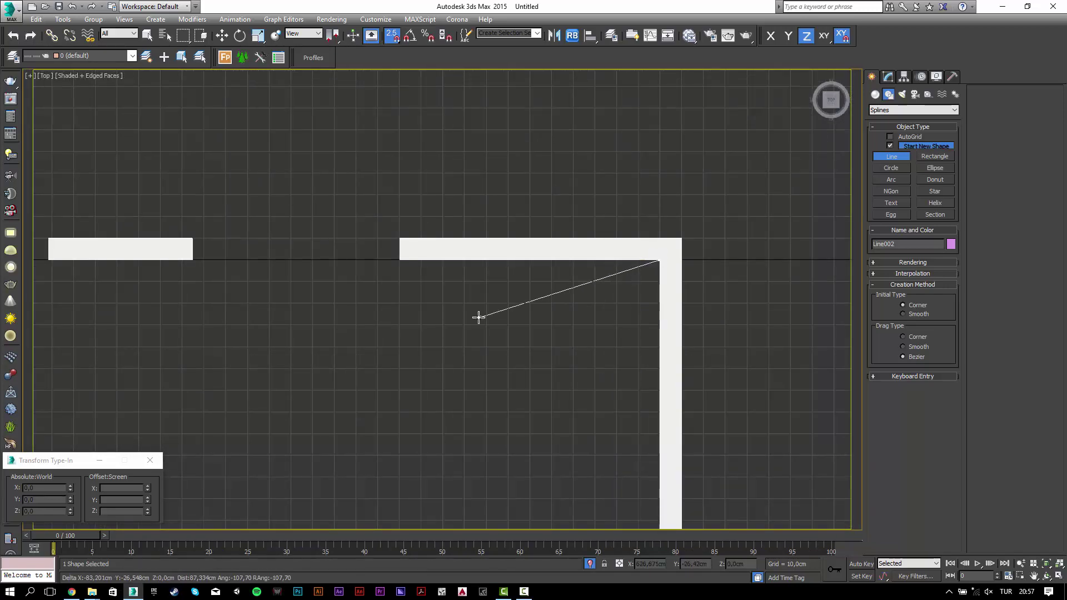
- Trace the window recess corners and close the spline at its start point
scroll(476, 315, down, 2)
middle_drag(289, 294, 543, 286)
scroll(523, 289, up, 3)
click(523, 289)
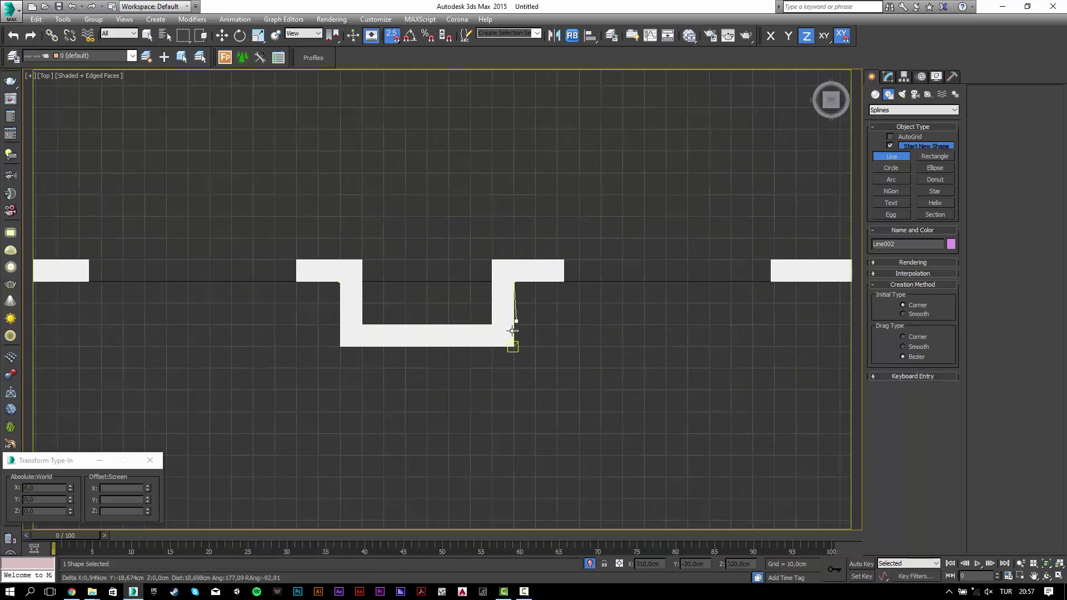
click(513, 345)
click(340, 346)
click(338, 298)
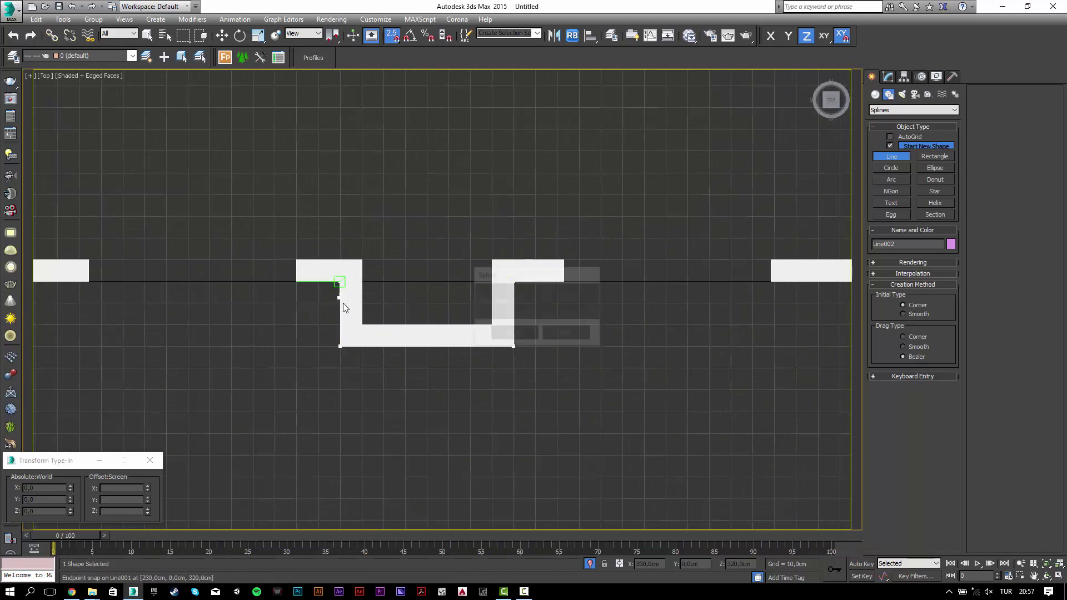
click(519, 334)
- Turn off snapping and switch to an angled perspective view into the room
key(s)
key(w)
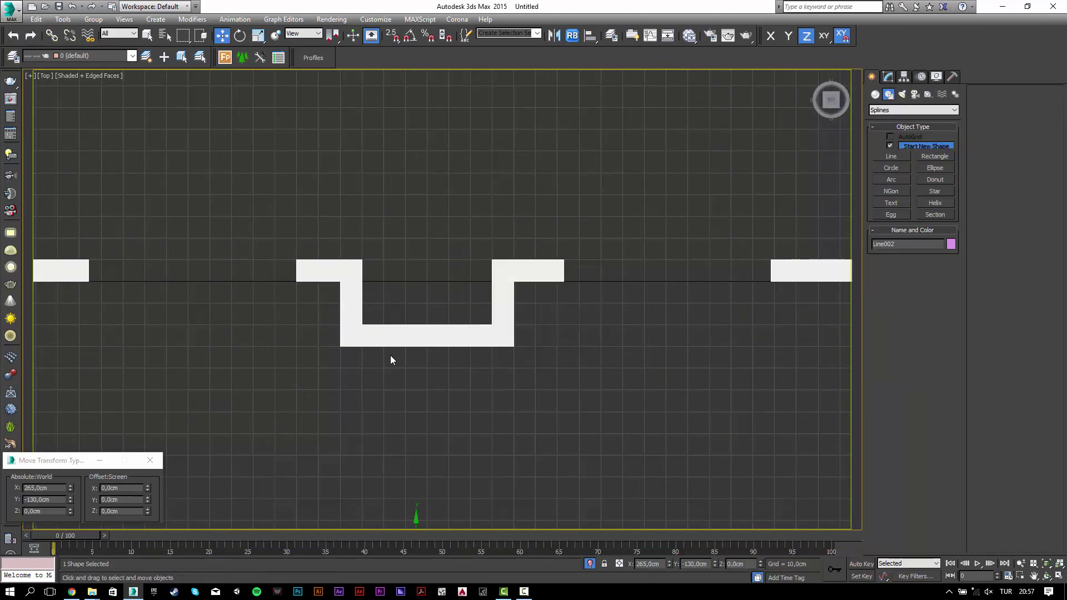
middle_drag(390, 355, 580, 230)
key(p)
scroll(580, 230, down, 3)
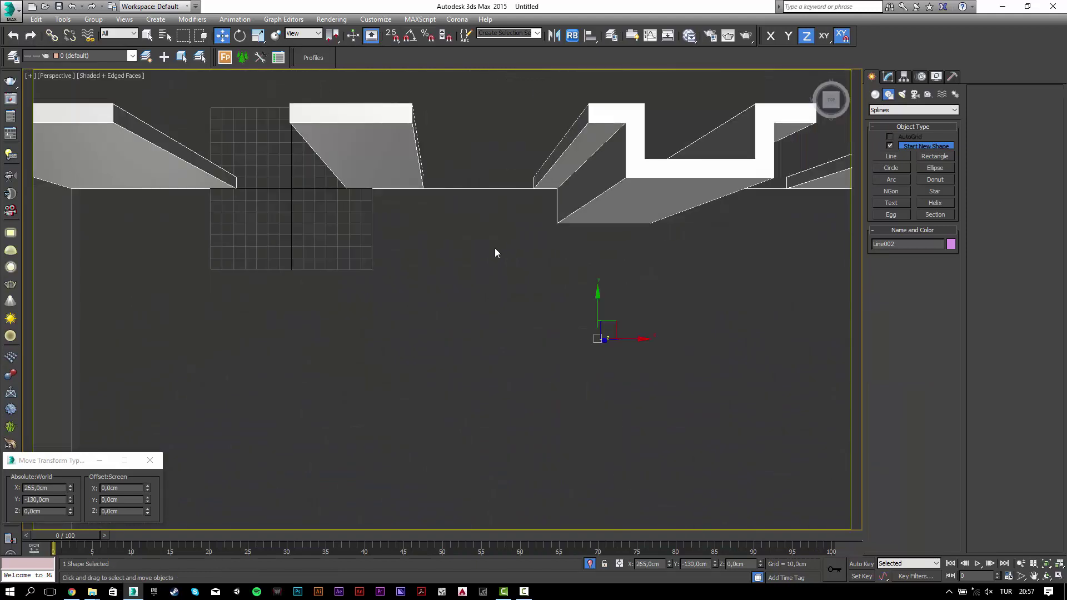
scroll(495, 248, down, 3)
alt+middle_drag(466, 244, 429, 207)
scroll(451, 201, up, 5)
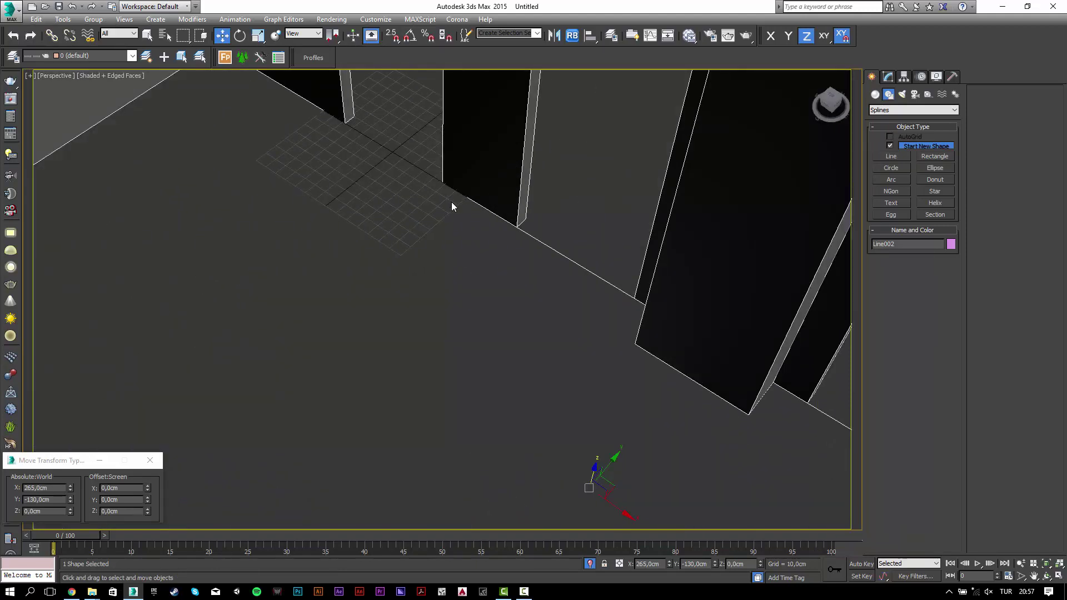
- Unhide all objects, hide the white ceiling rectangle, and select Line002
right_click(451, 204)
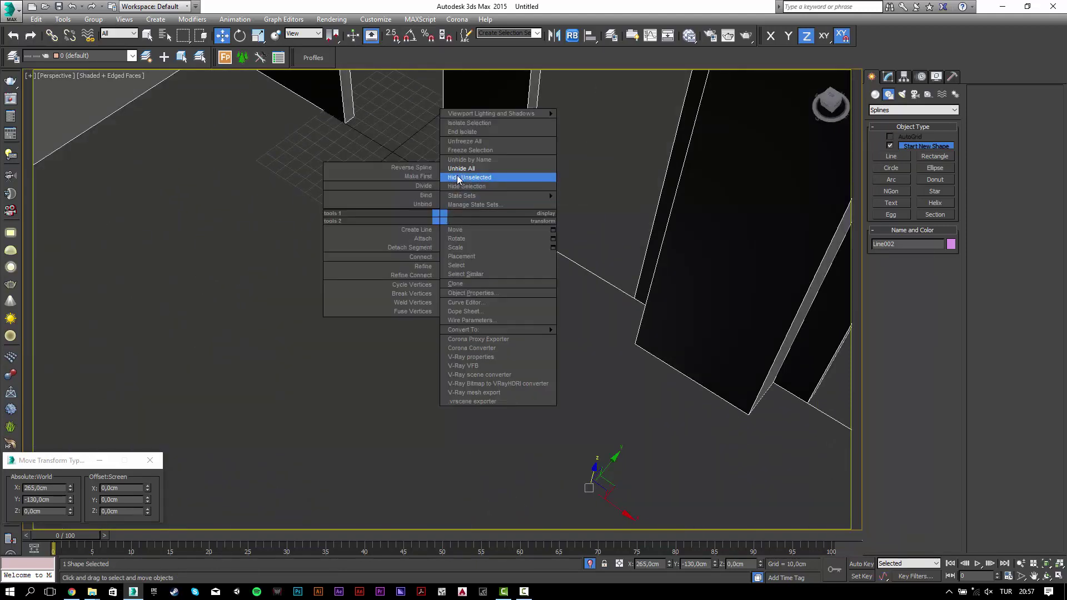
click(501, 178)
scroll(464, 201, down, 3)
click(458, 228)
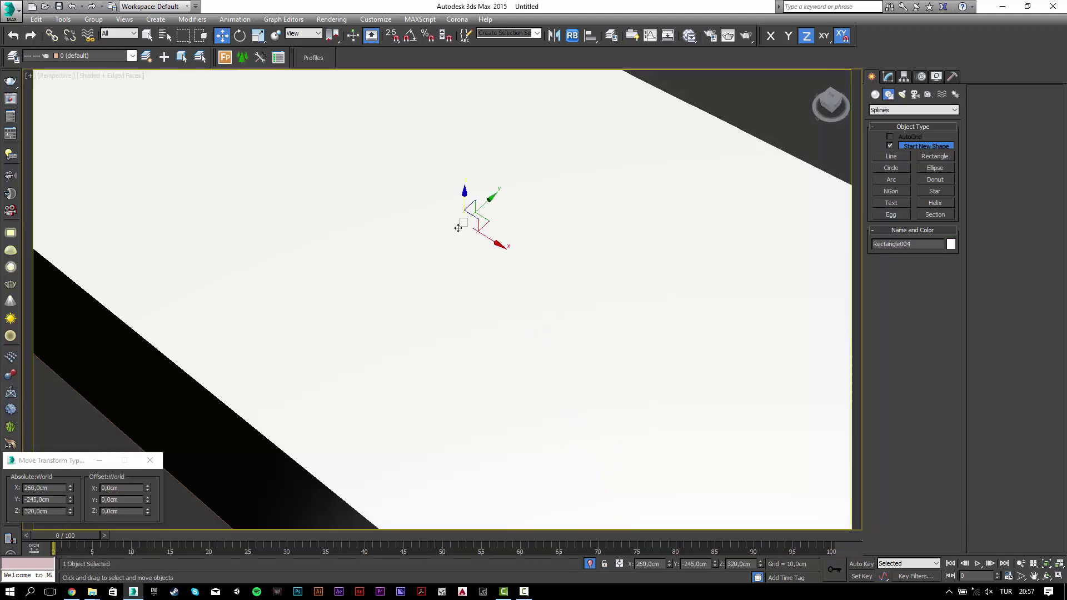
key(Delete)
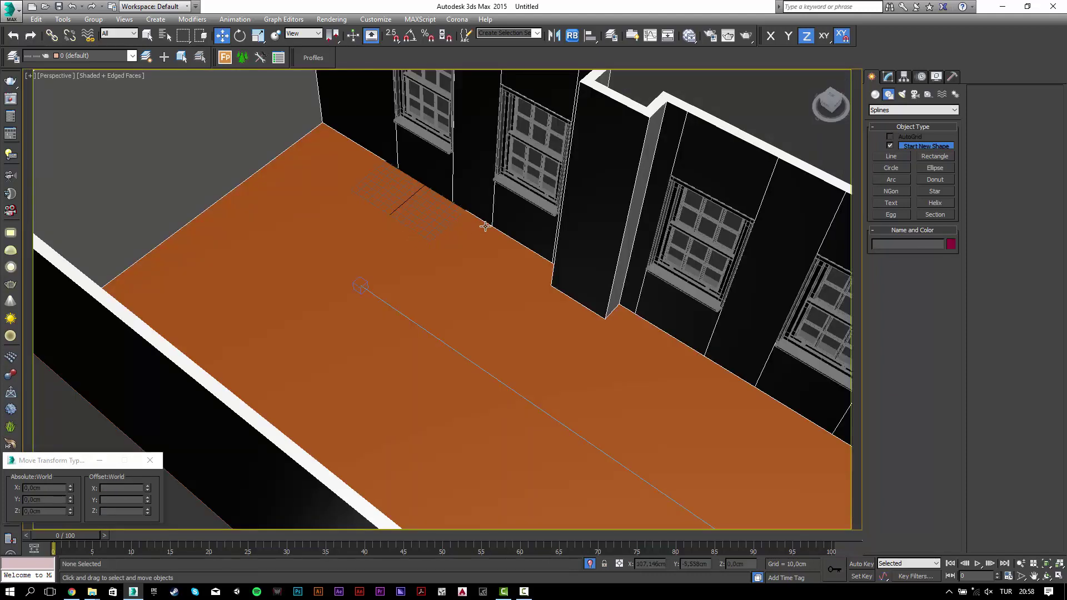
click(503, 383)
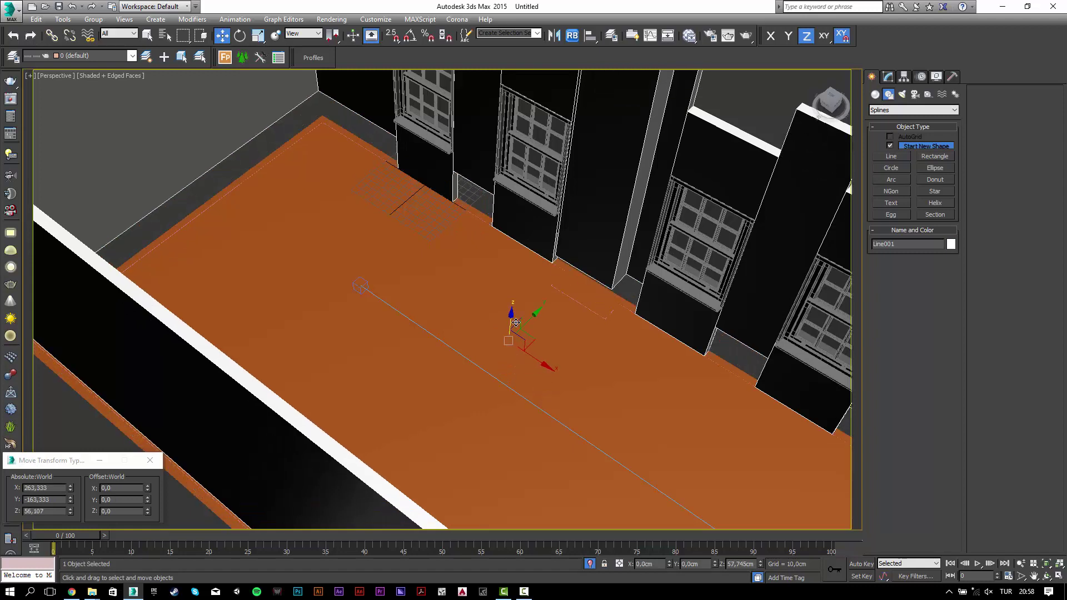
click(457, 401)
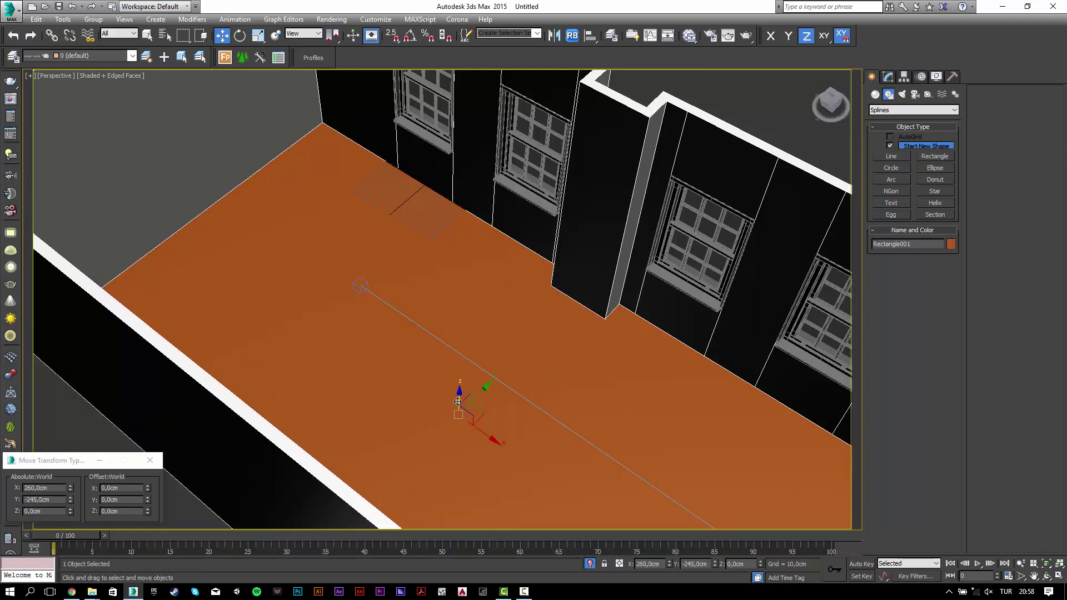
click(465, 349)
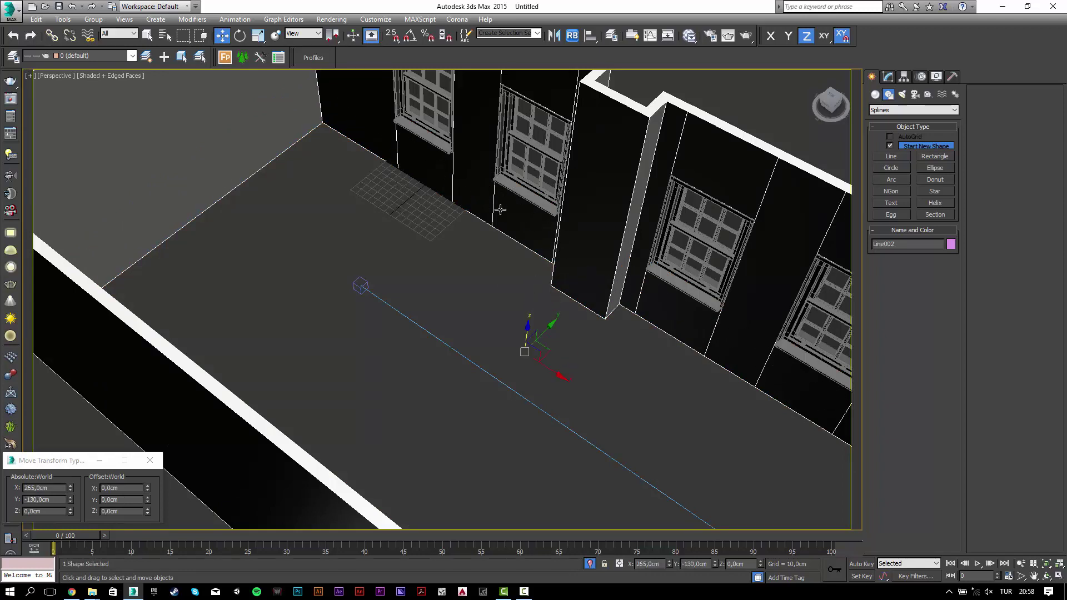
scroll(311, 195, up, 3)
scroll(323, 211, up, 3)
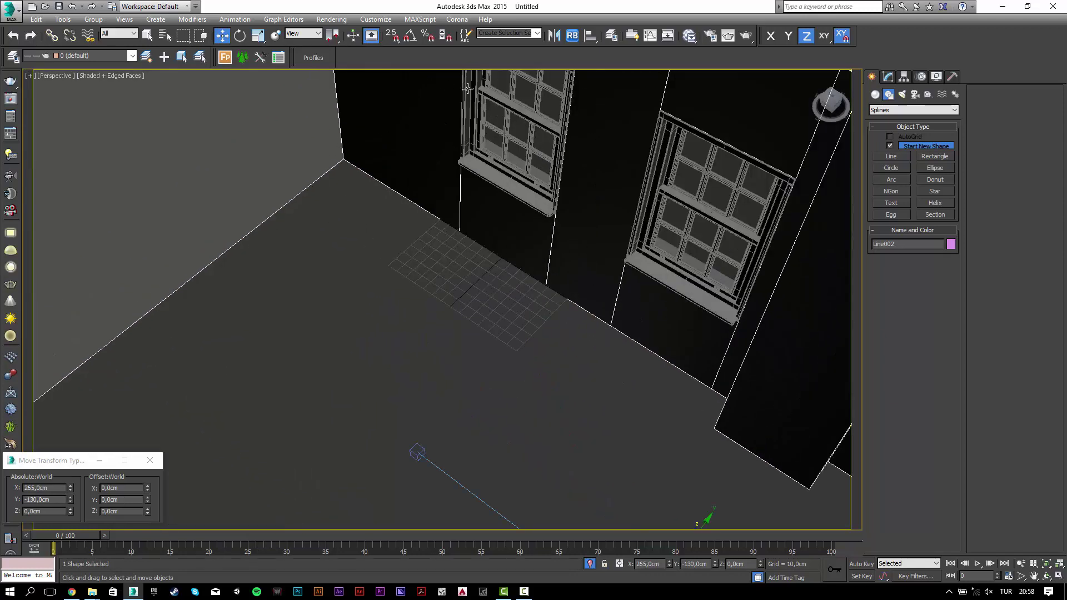
- Apply the Orac Axxent SX_118 profile from the Profile V4 library to Line002
click(325, 62)
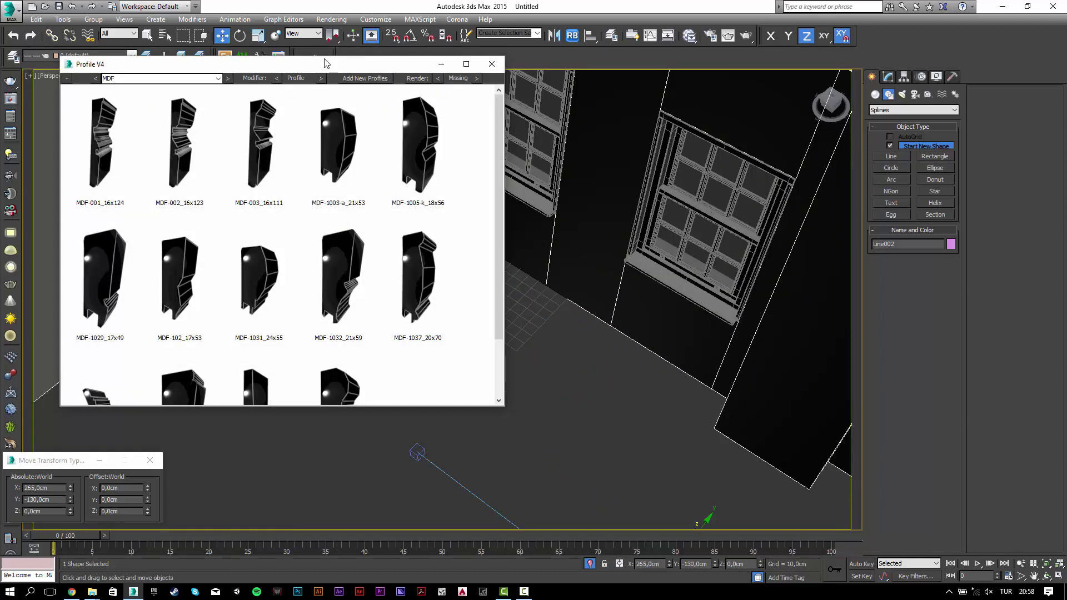
drag(498, 194, 498, 265)
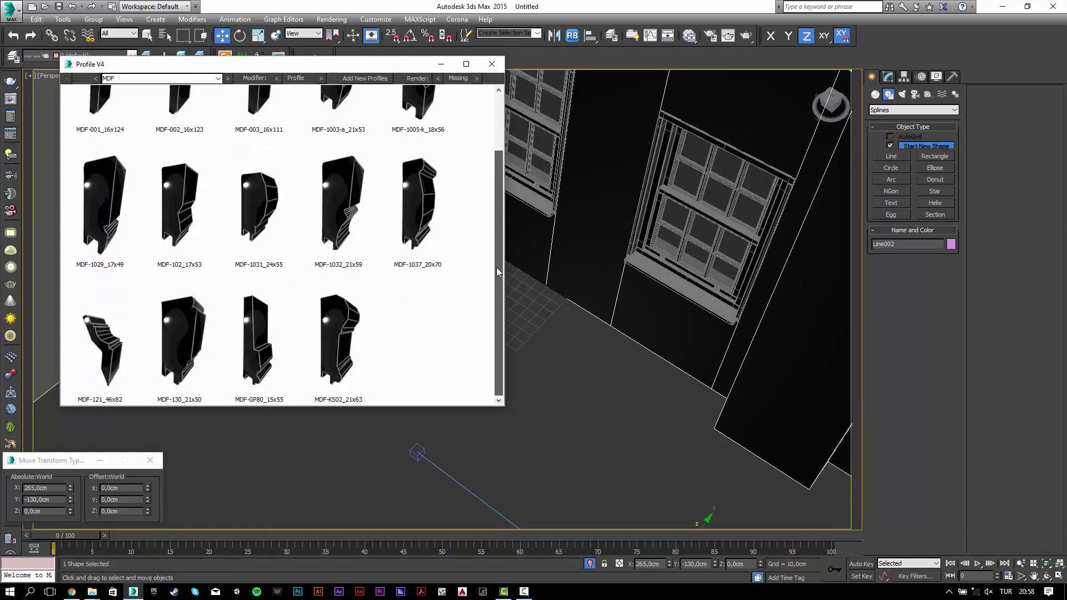
scroll(495, 264, up, 2)
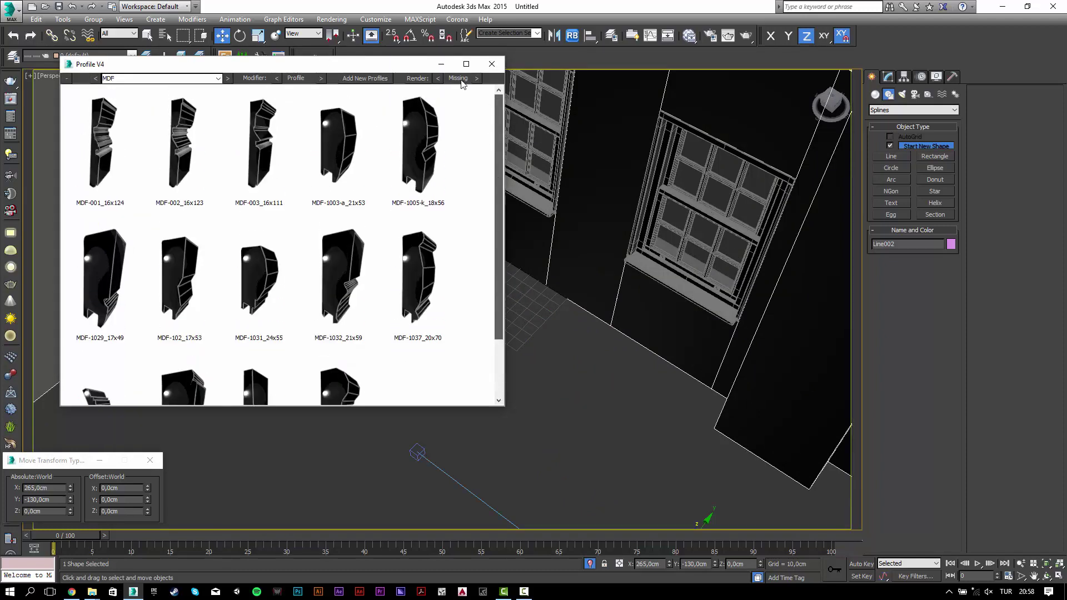
click(228, 78)
scroll(288, 150, down, 5)
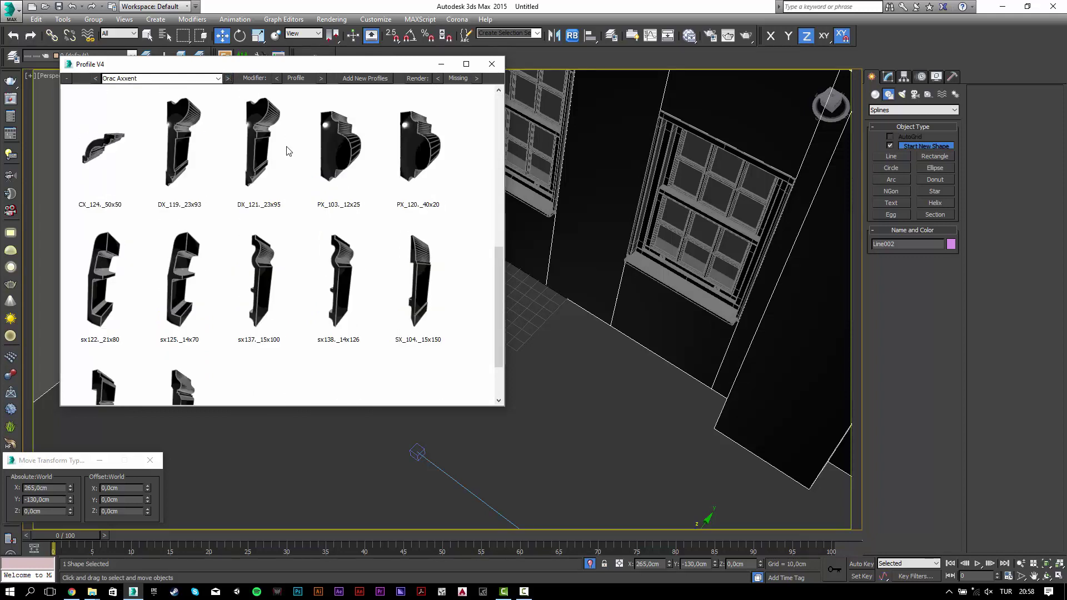
scroll(289, 151, down, 1)
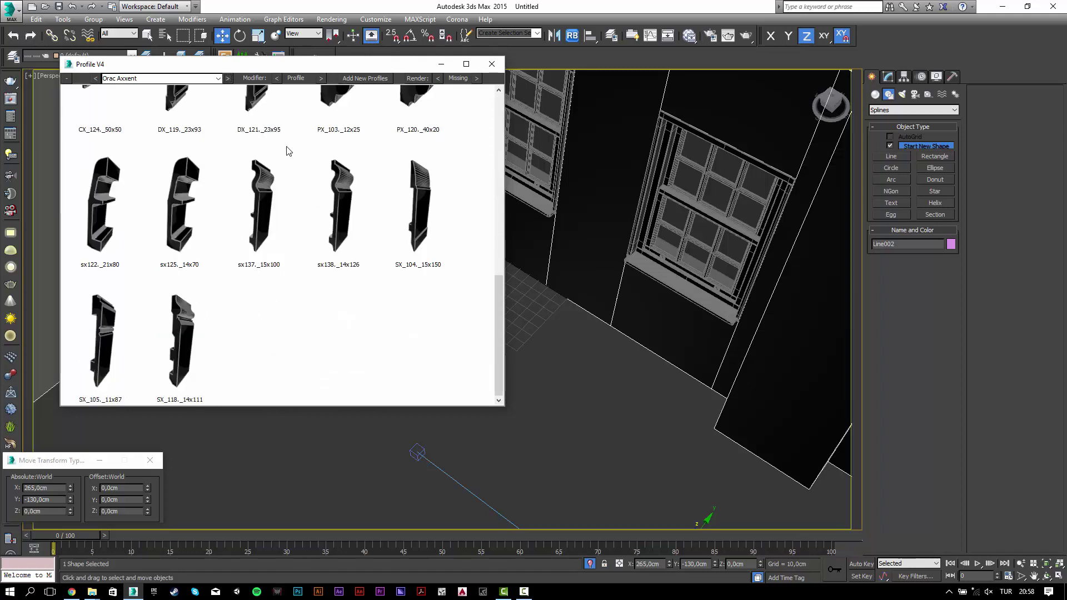
click(183, 351)
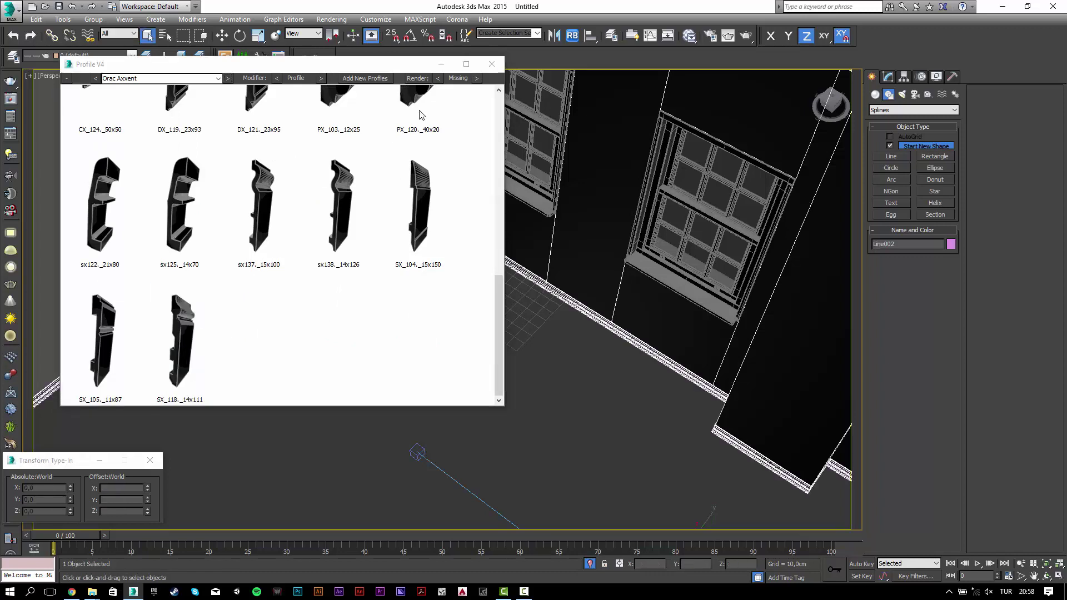
- Close the profile library and view the SX_118 moulding in Front wireframe
click(491, 63)
scroll(308, 231, down, 3)
scroll(359, 239, down, 1)
key(f)
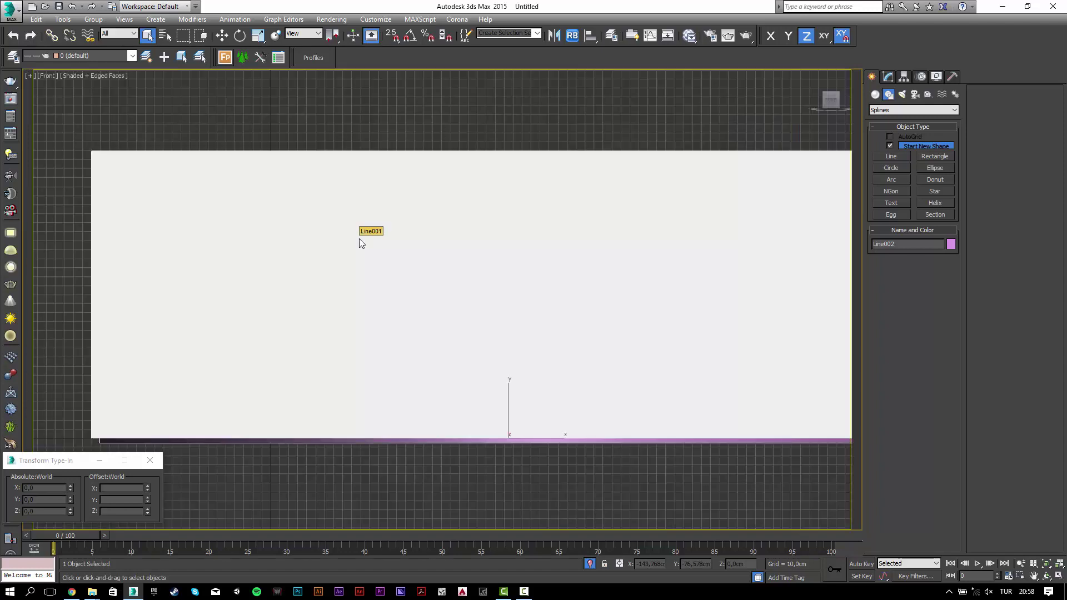
key(F3)
scroll(344, 329, up, 5)
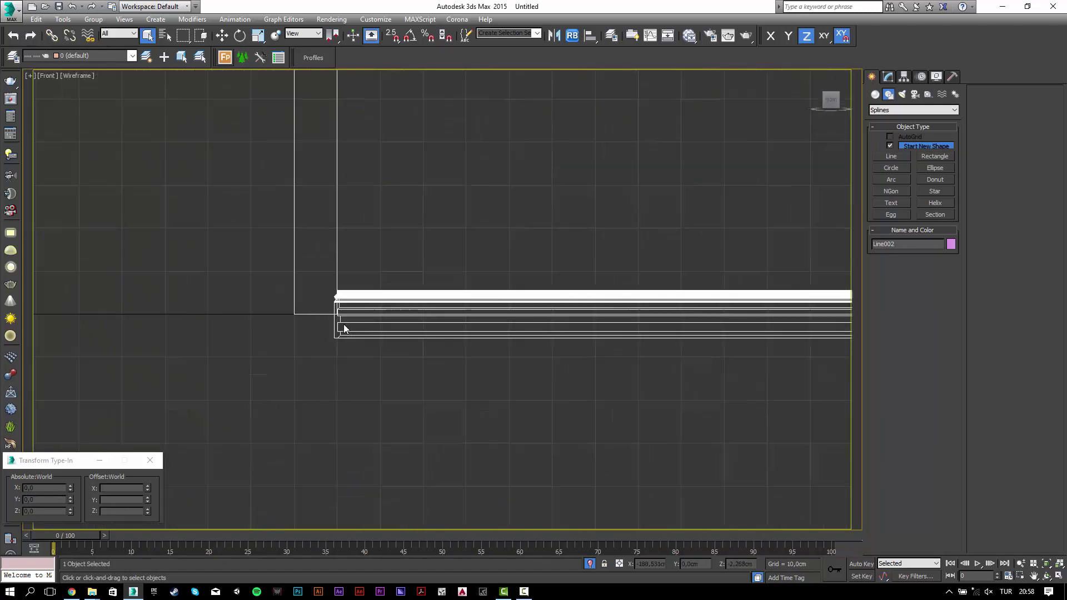
scroll(350, 300, up, 5)
scroll(348, 301, down, 3)
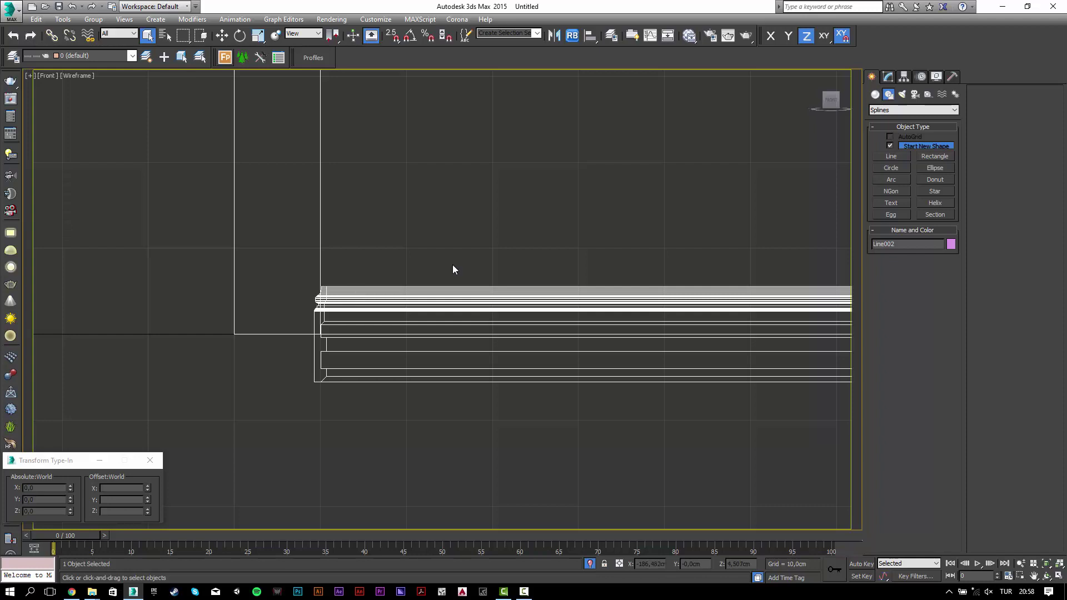
- Mirror the moulding profile on the XZ plane and set its X offset to -0,81 cm
click(888, 77)
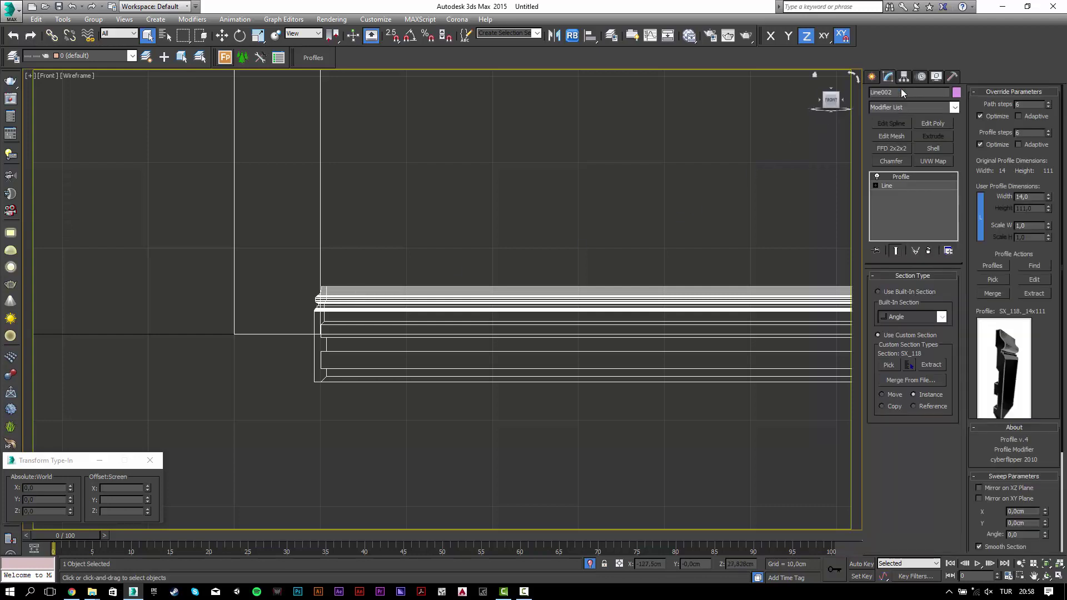
click(1007, 488)
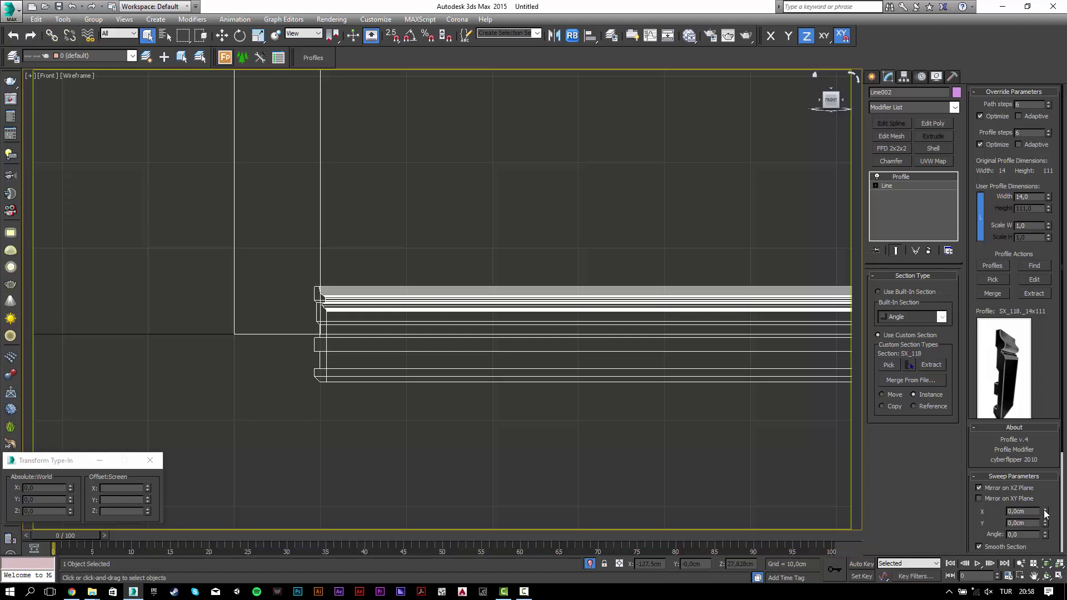
drag(1046, 514, 1044, 548)
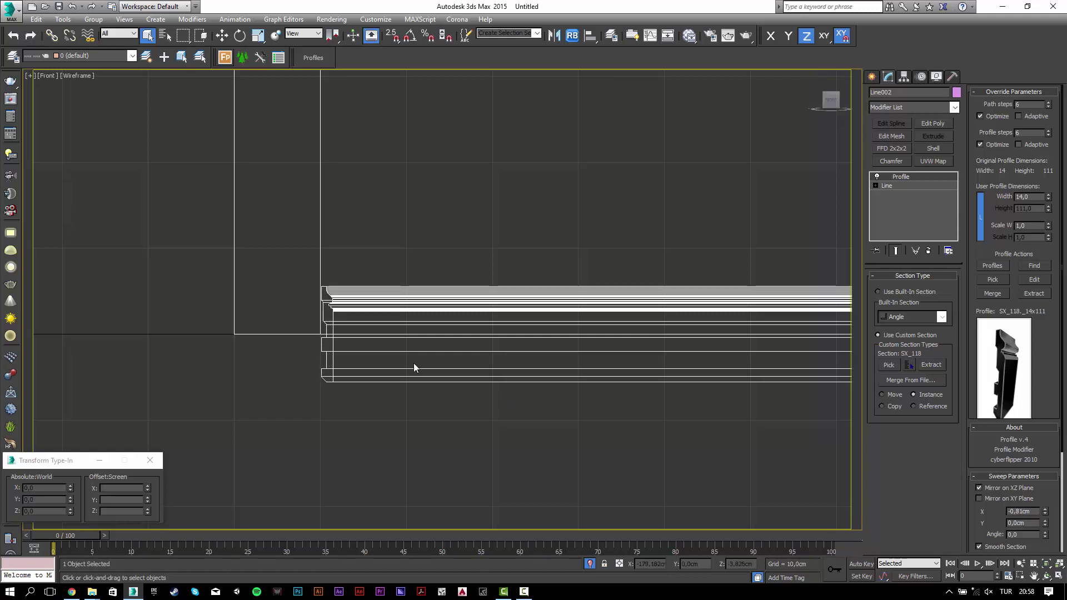
- Move the moulding up along Y to about 5,756 cm
click(788, 36)
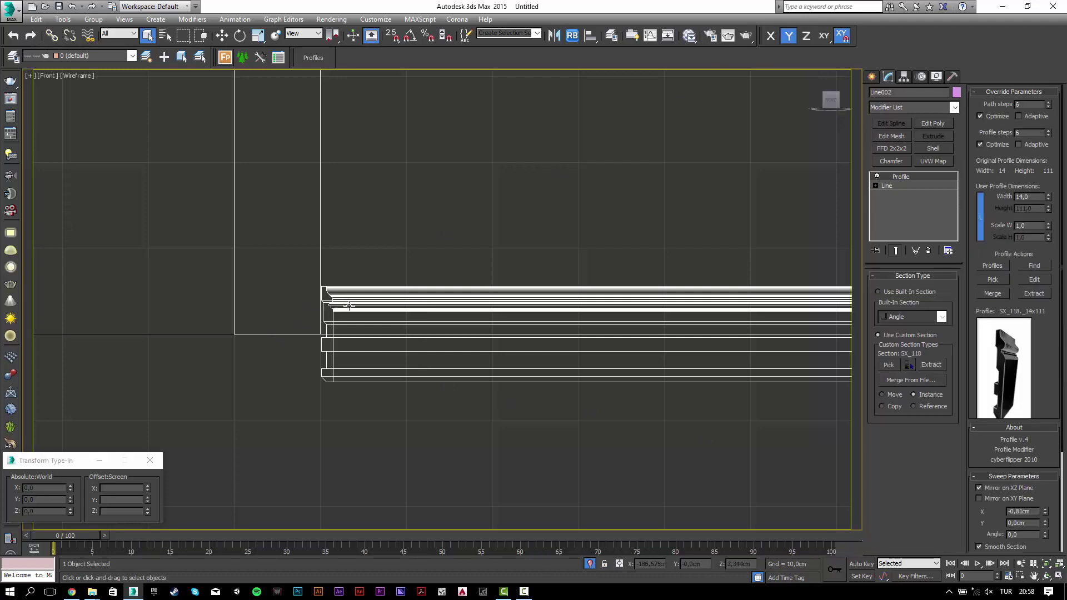
click(222, 36)
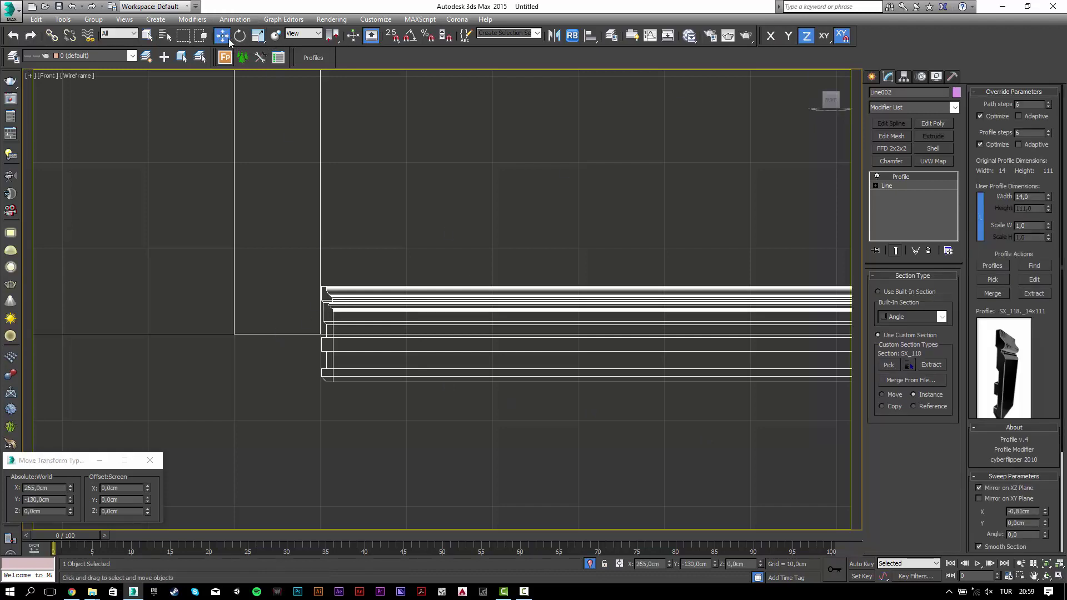
click(788, 37)
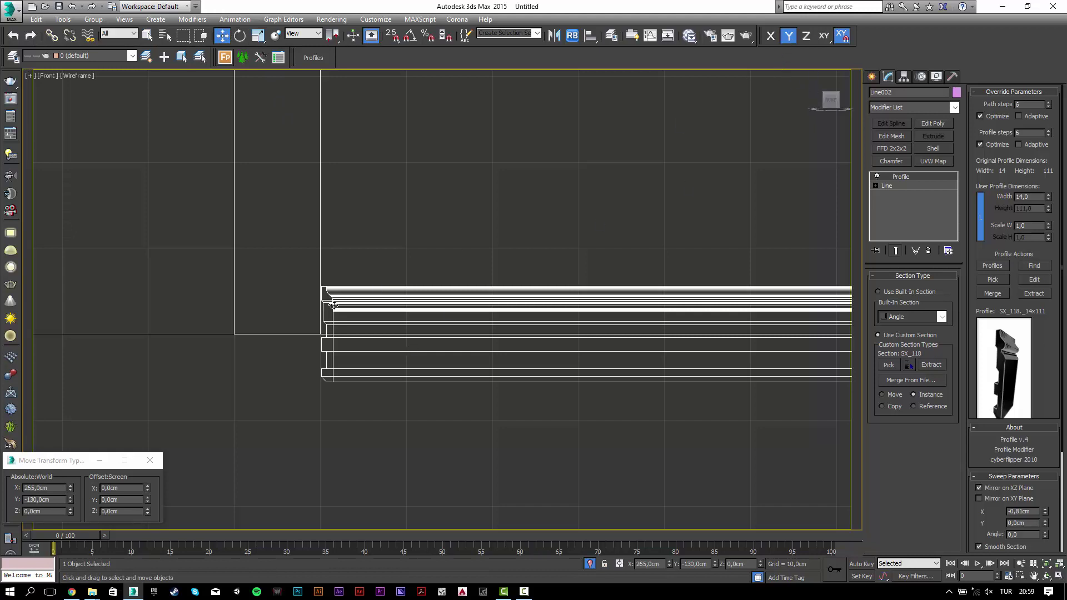
drag(333, 305, 345, 258)
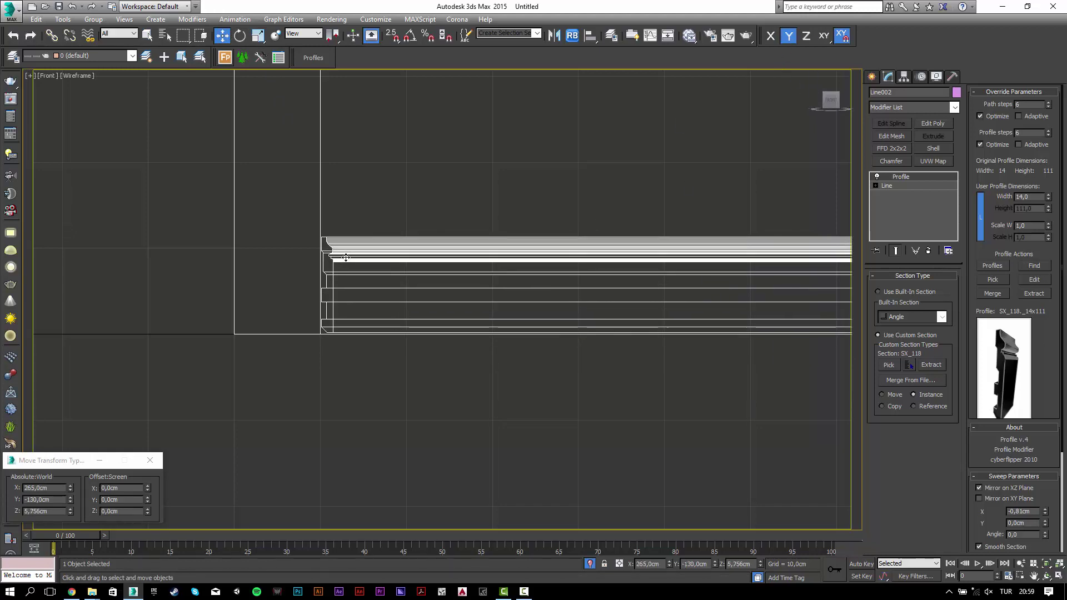
- Switch to a shaded Perspective view framing the whole room from an angled overhead position
key(p)
key(z)
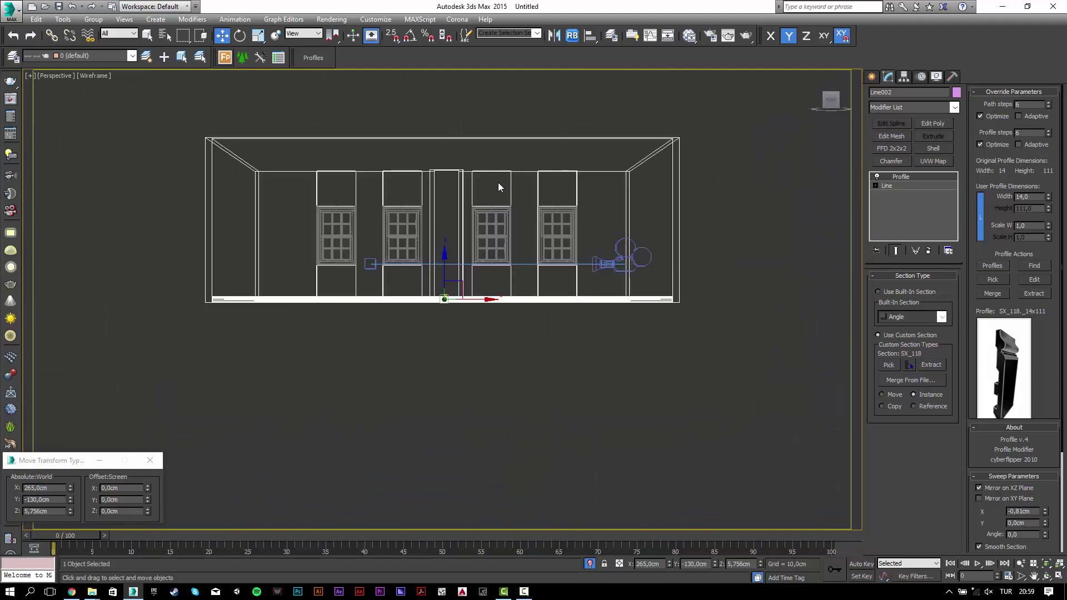
alt+middle_drag(498, 187, 389, 166)
key(F3)
scroll(333, 161, up, 5)
scroll(295, 148, up, 3)
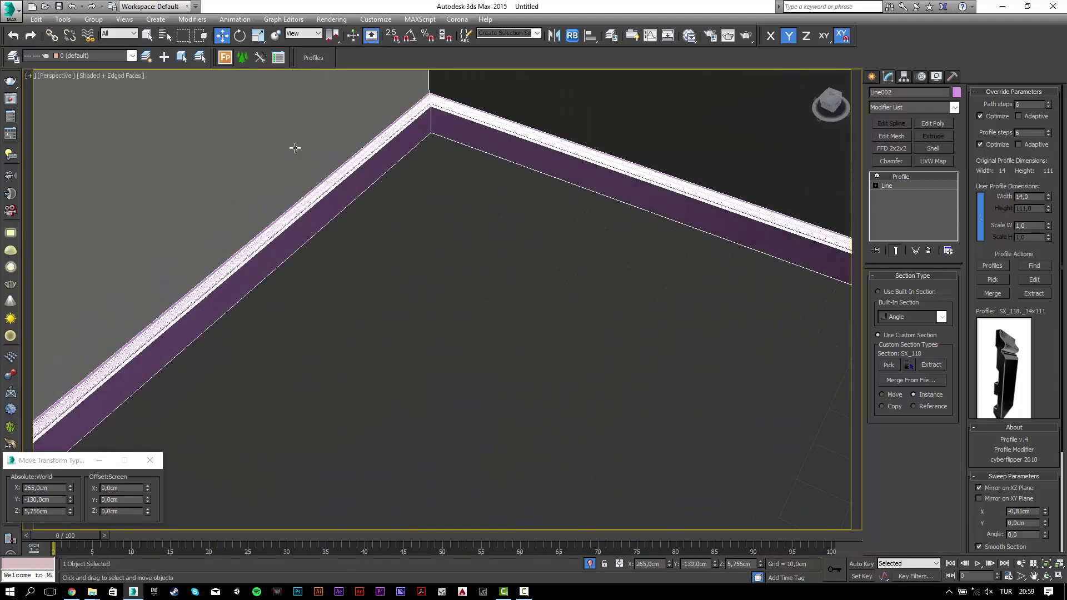
scroll(400, 174, up, 1)
scroll(357, 105, up, 1)
scroll(400, 139, up, 1)
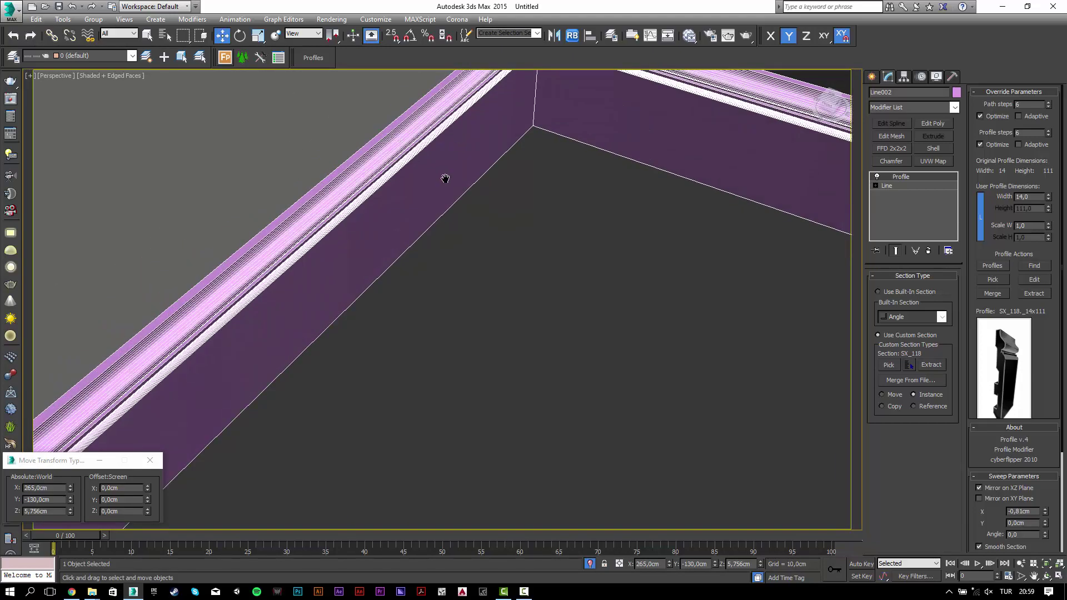
- Zoom and pan in close on the baseboard corner joint, then deselect the baseboard
middle_drag(445, 178, 484, 169)
scroll(484, 169, down, 2)
scroll(484, 169, up, 2)
scroll(483, 168, down, 2)
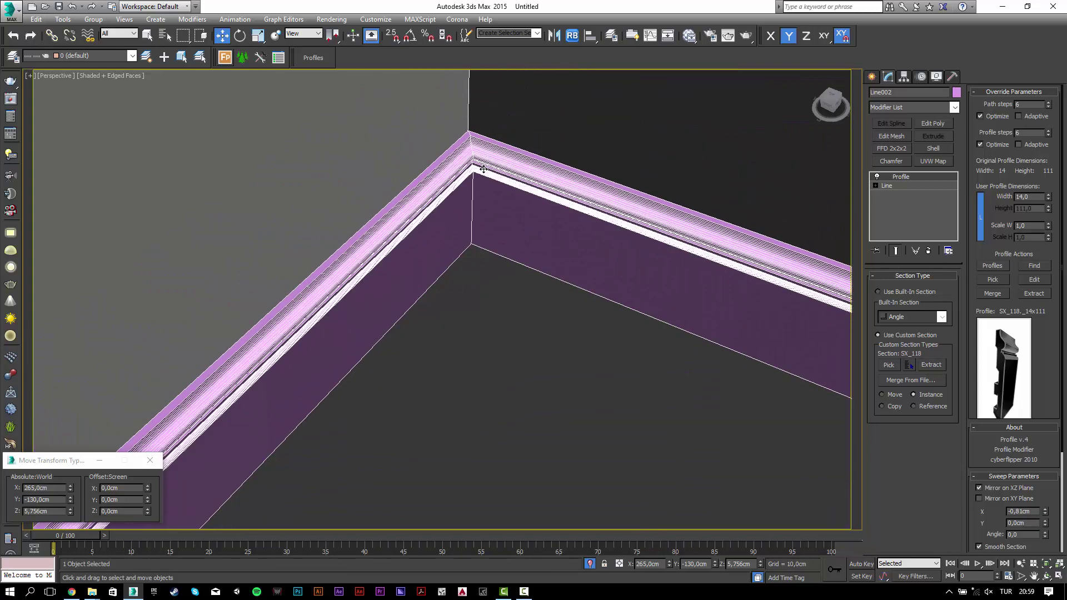
key(super)
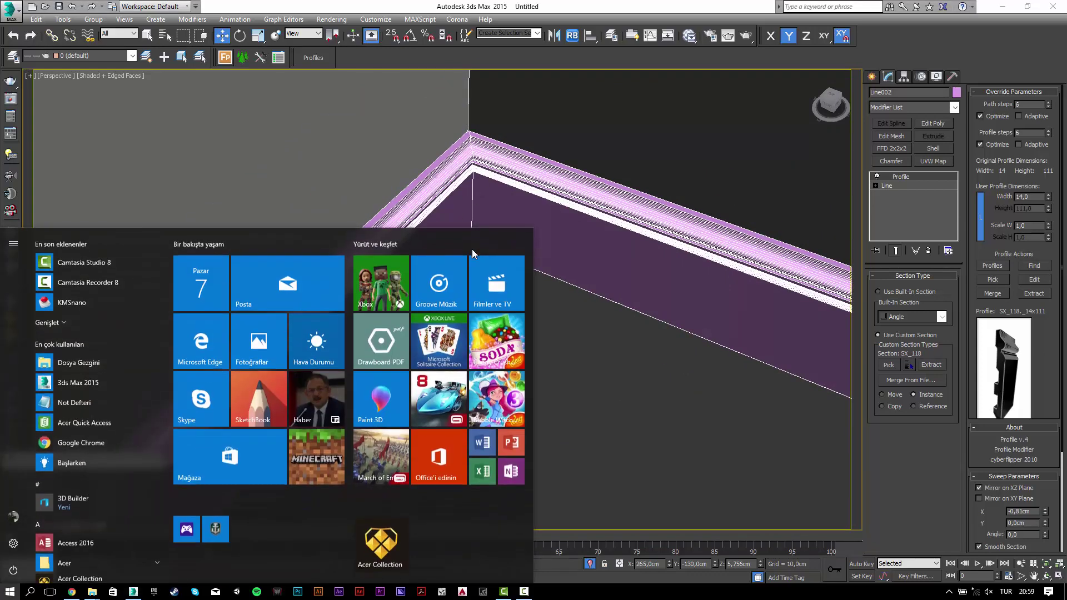
key(super)
scroll(472, 249, up, 5)
scroll(474, 253, up, 3)
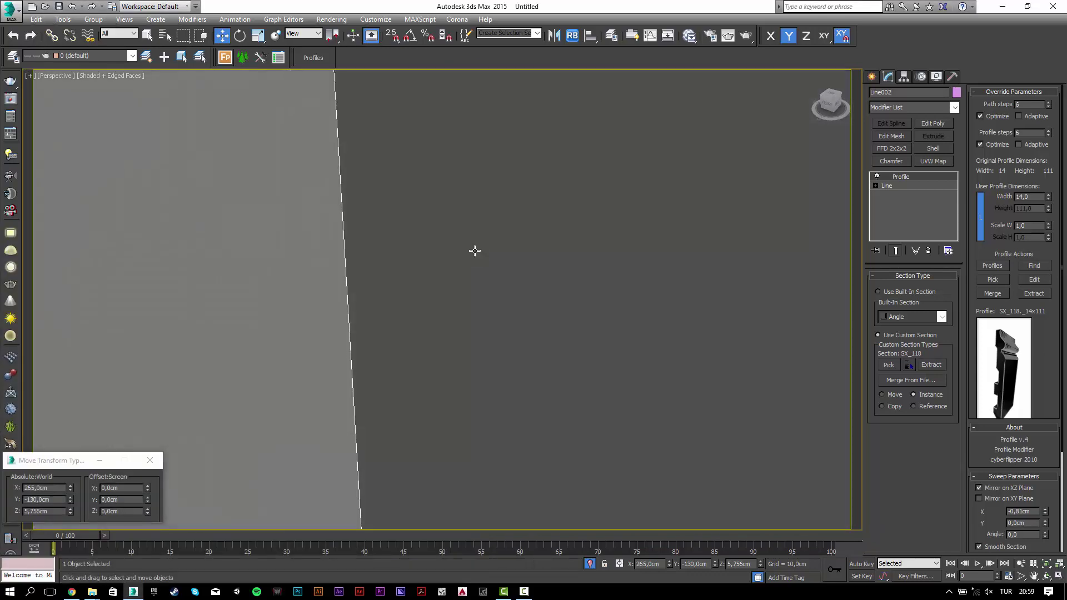
scroll(475, 250, down, 10)
scroll(306, 131, up, 8)
scroll(307, 131, up, 1)
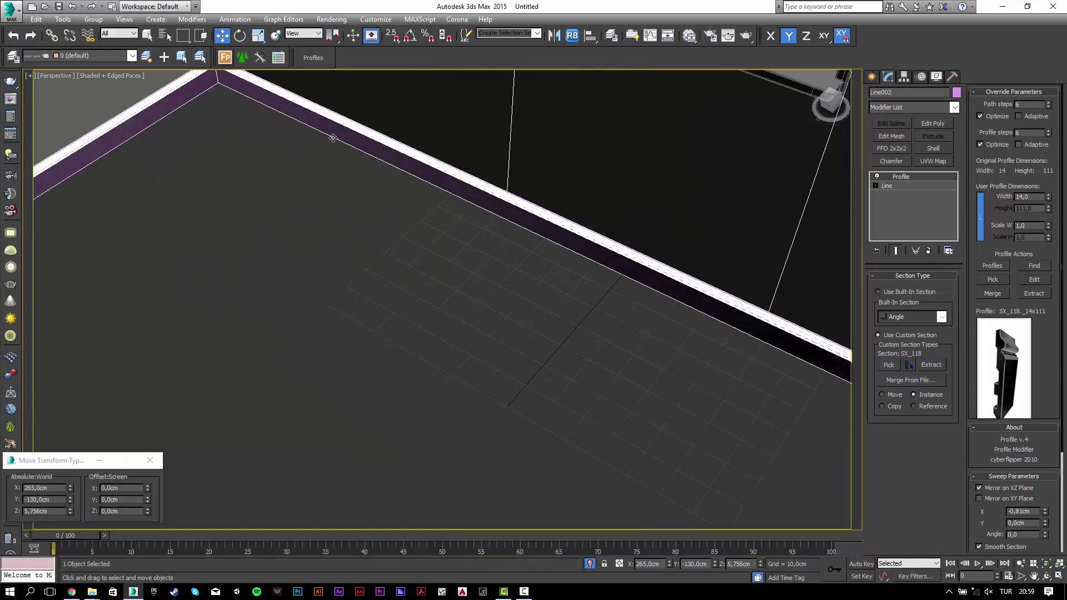
scroll(373, 171, up, 4)
scroll(512, 235, up, 3)
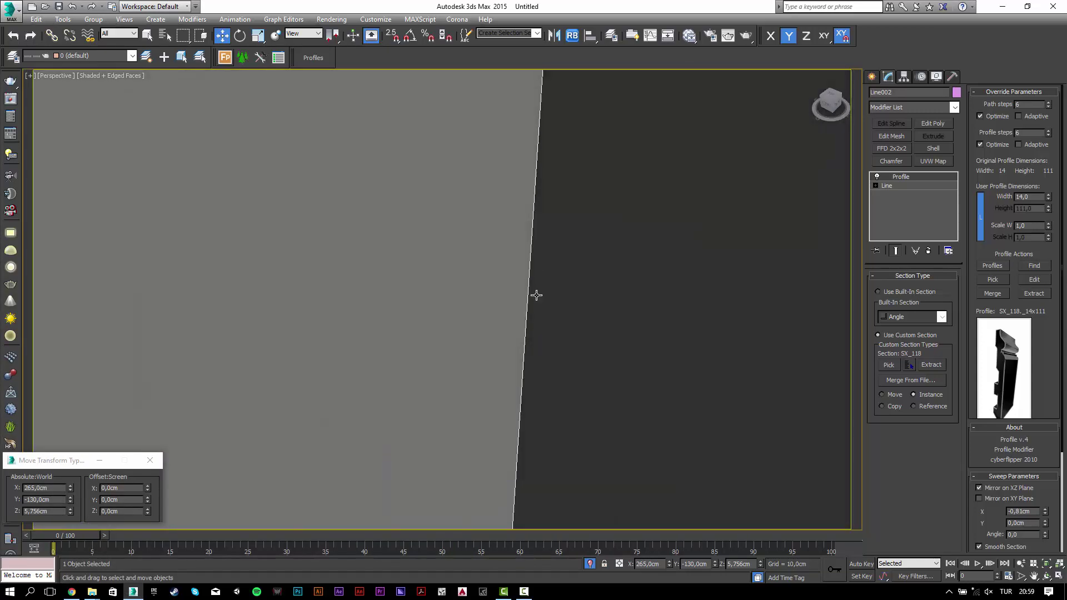
middle_drag(535, 295, 533, 177)
mouse_move(542, 304)
middle_down()
mouse_move(526, 196)
mouse_move(521, 258)
middle_up()
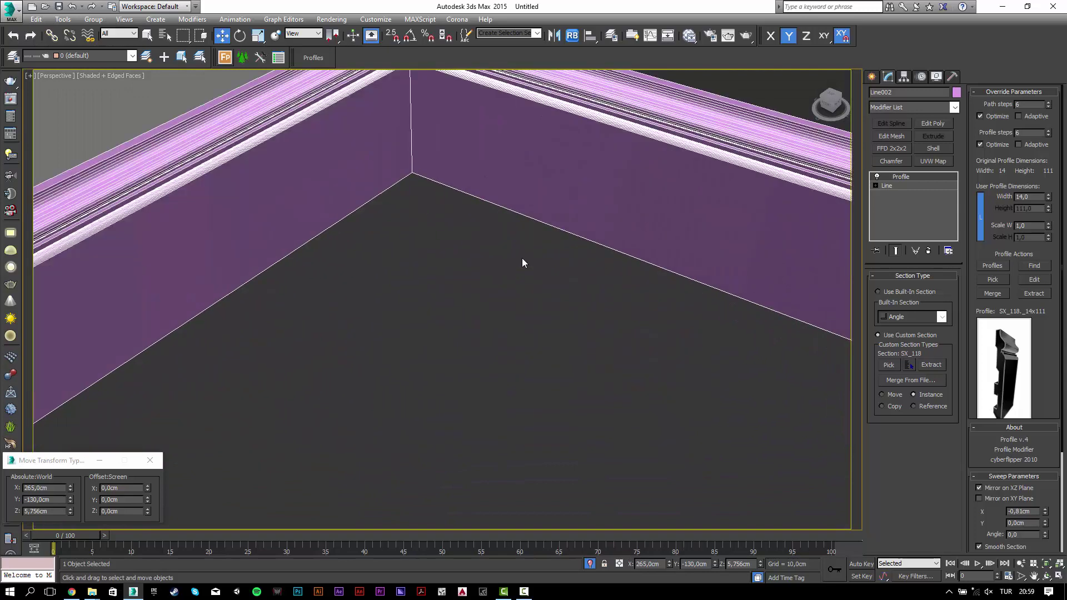
scroll(483, 289, down, 2)
click(489, 305)
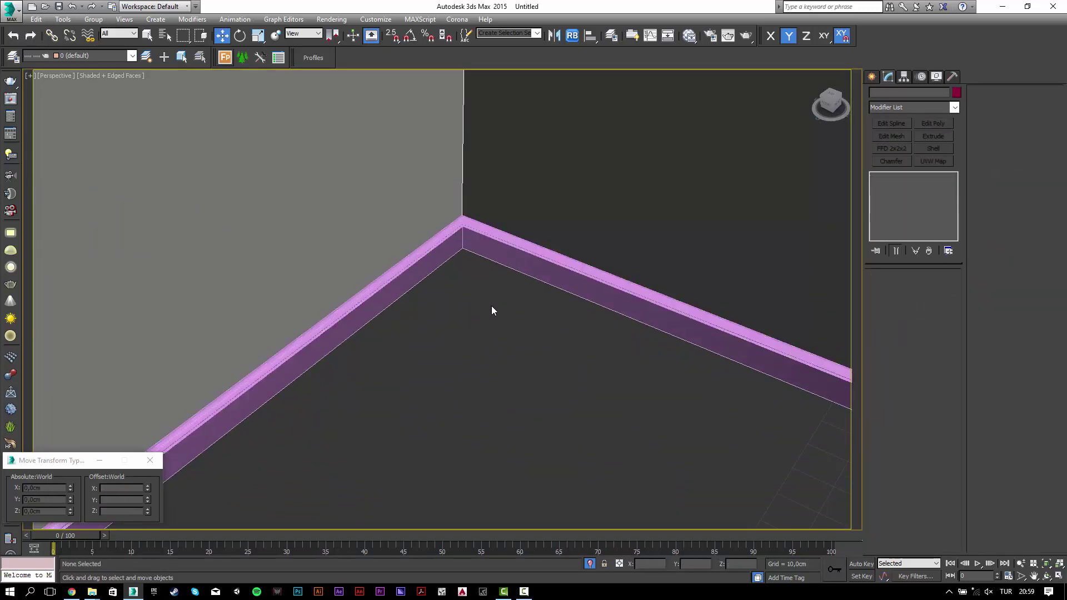
- In Camera001, shift-drag the baseboard up to the ceiling as an independent Copy
key(c)
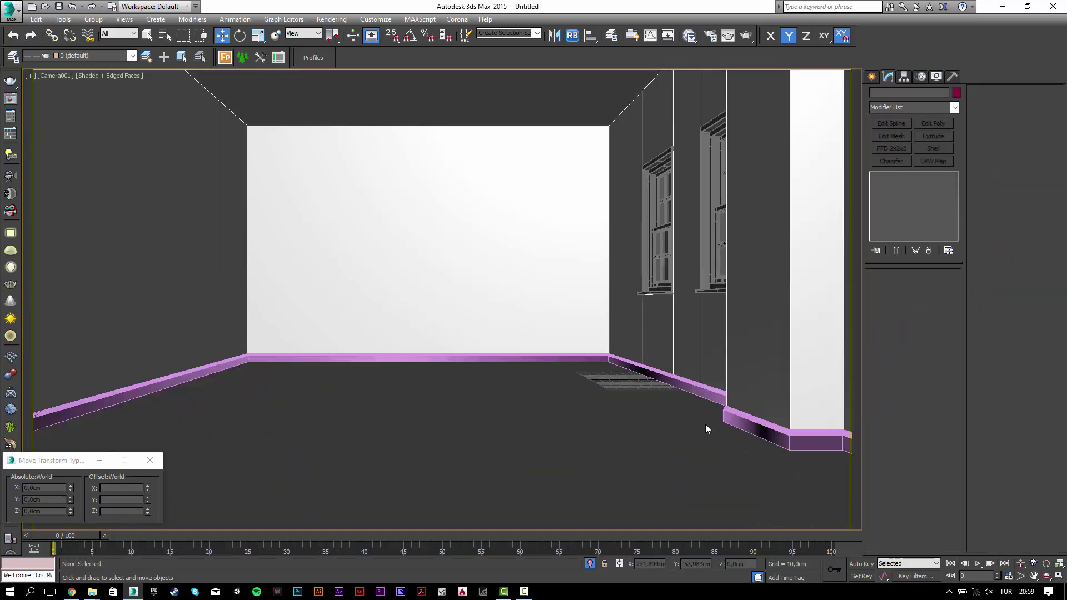
click(728, 421)
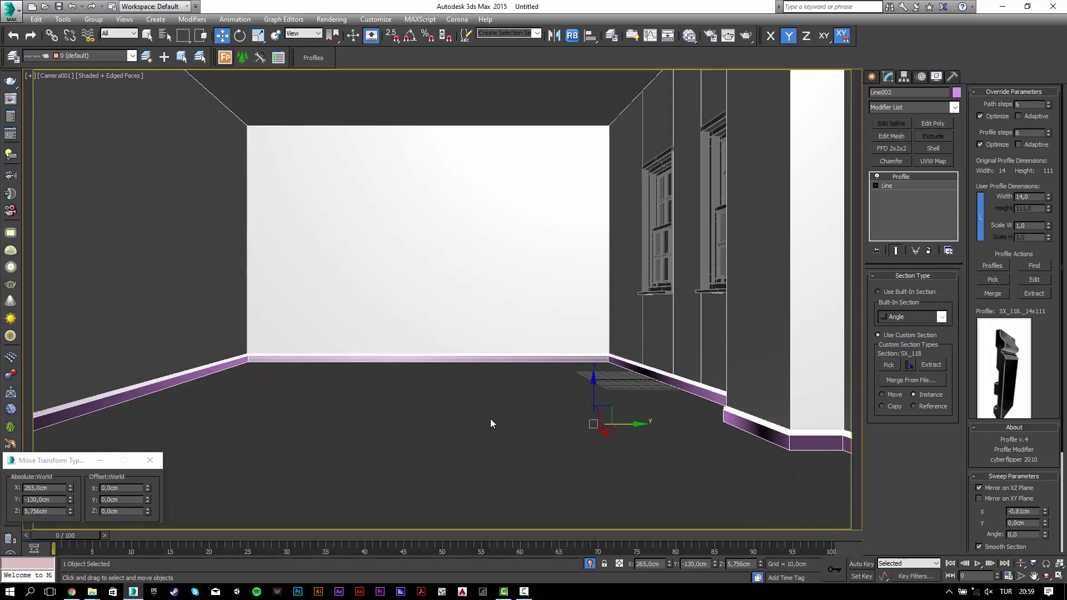
click(777, 458)
click(800, 447)
mouse_move(610, 404)
shift+mouse_down()
mouse_move(614, 277)
mouse_move(655, 60)
shift+mouse_up()
click(535, 344)
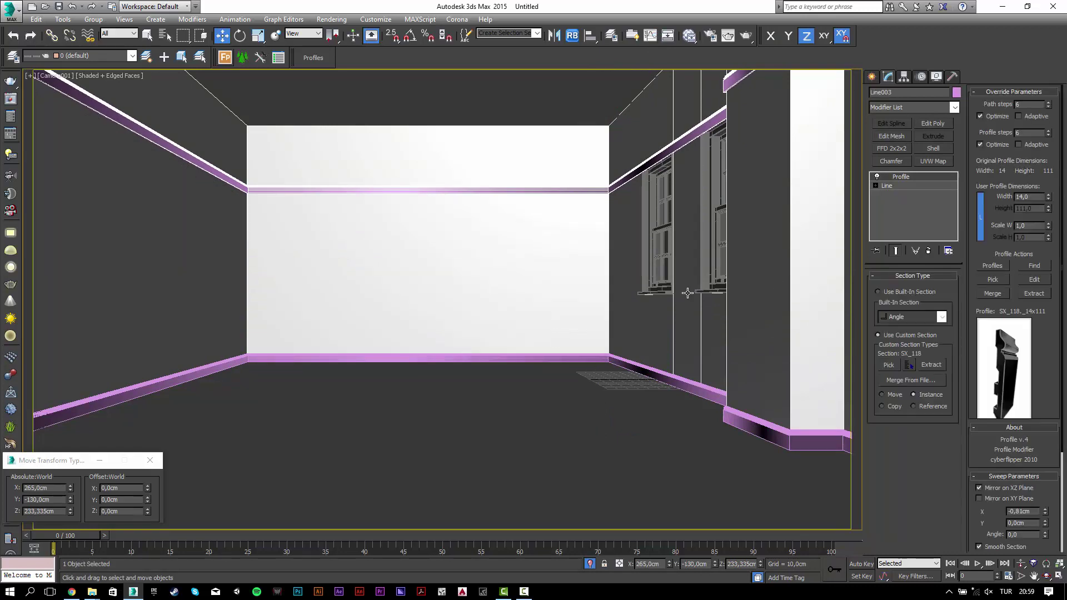
- Replace the copy's profile with ProfilesV1 > 39+21_51x100 and view it in wireframe
click(931, 251)
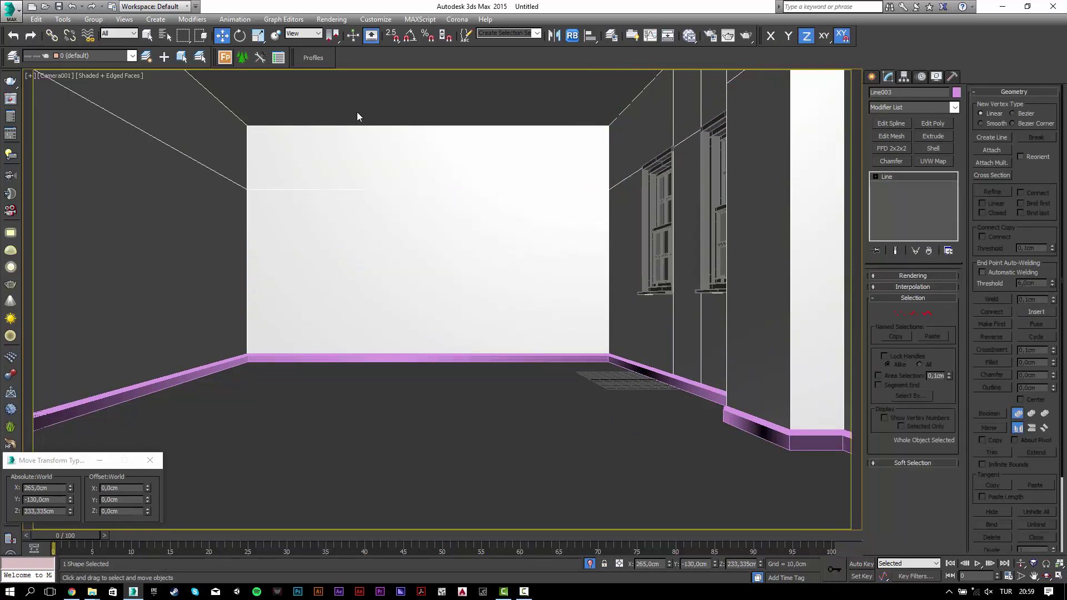
click(323, 62)
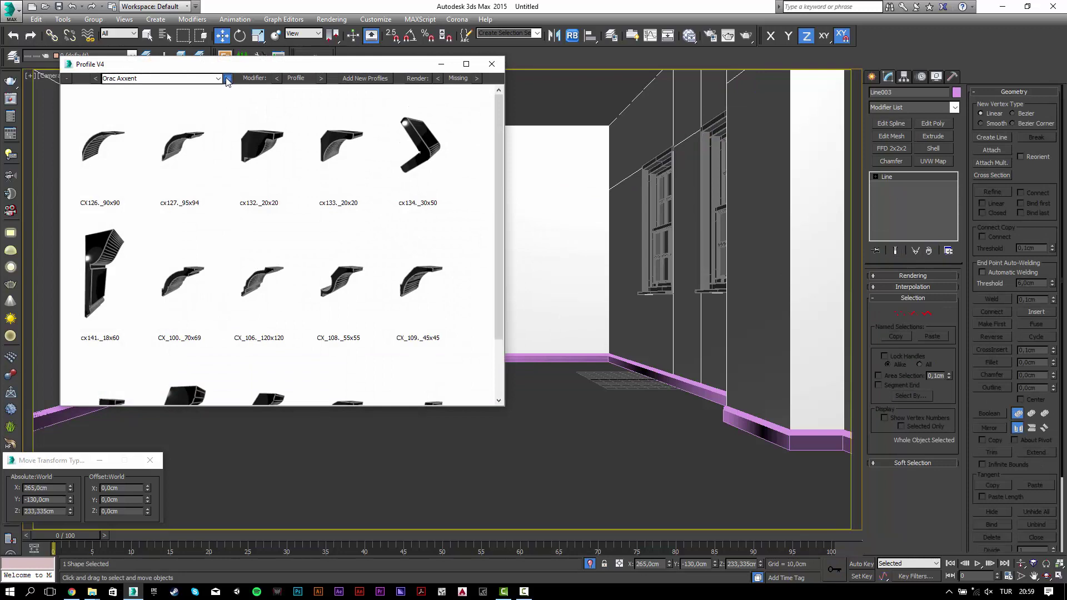
click(227, 80)
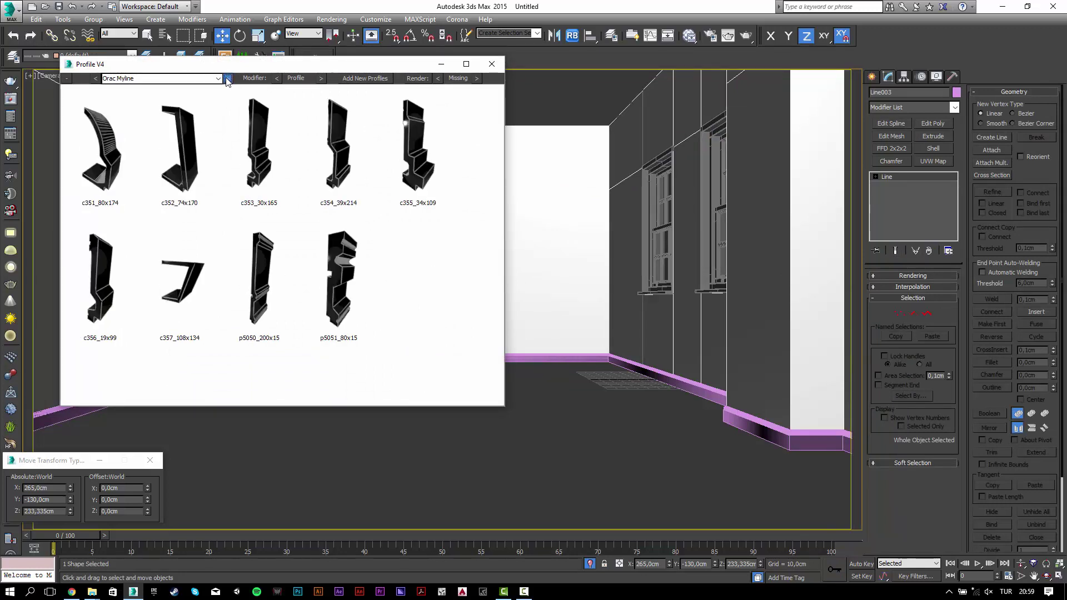
scroll(284, 167, down, 5)
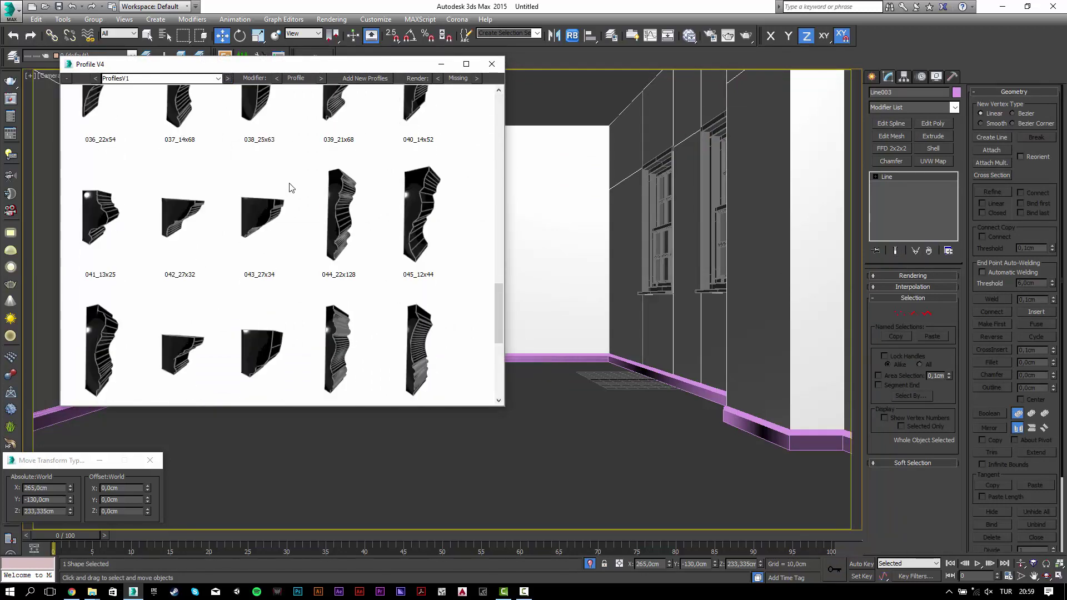
scroll(289, 188, down, 5)
scroll(288, 188, down, 5)
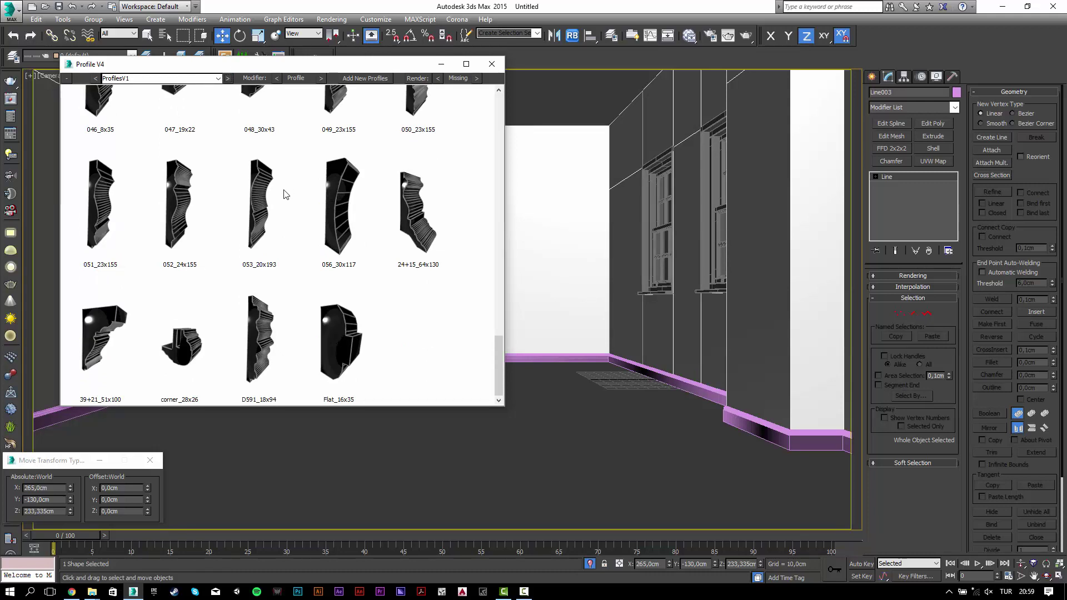
double_click(112, 331)
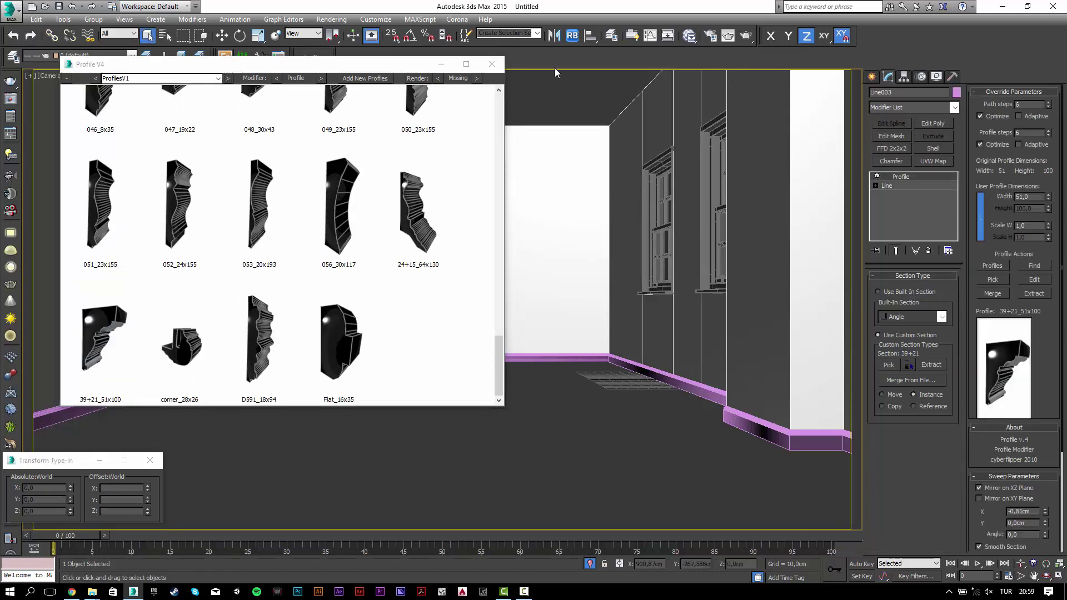
click(492, 64)
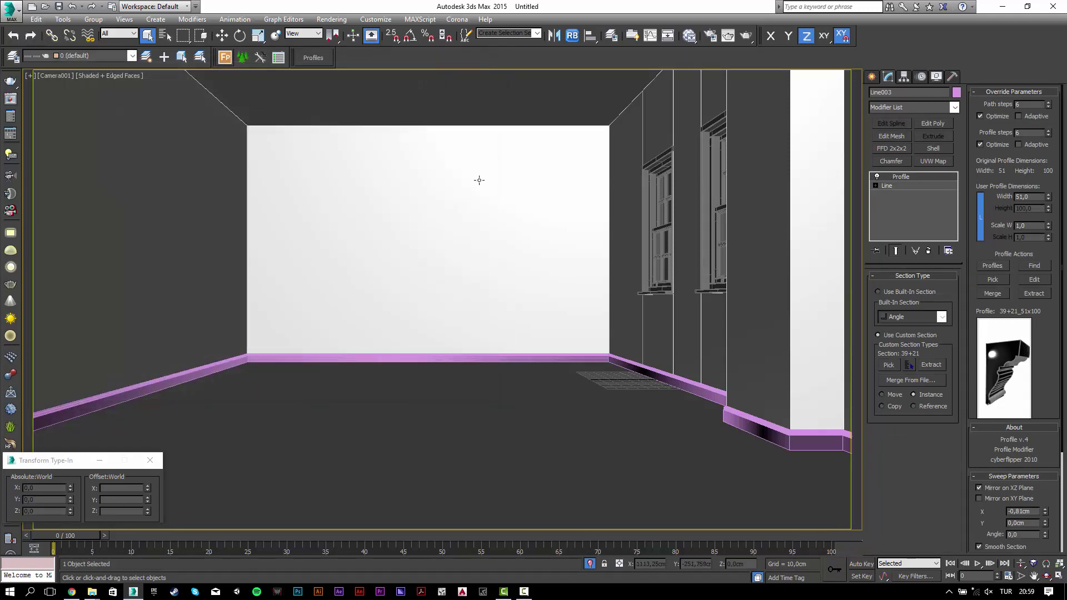
key(F3)
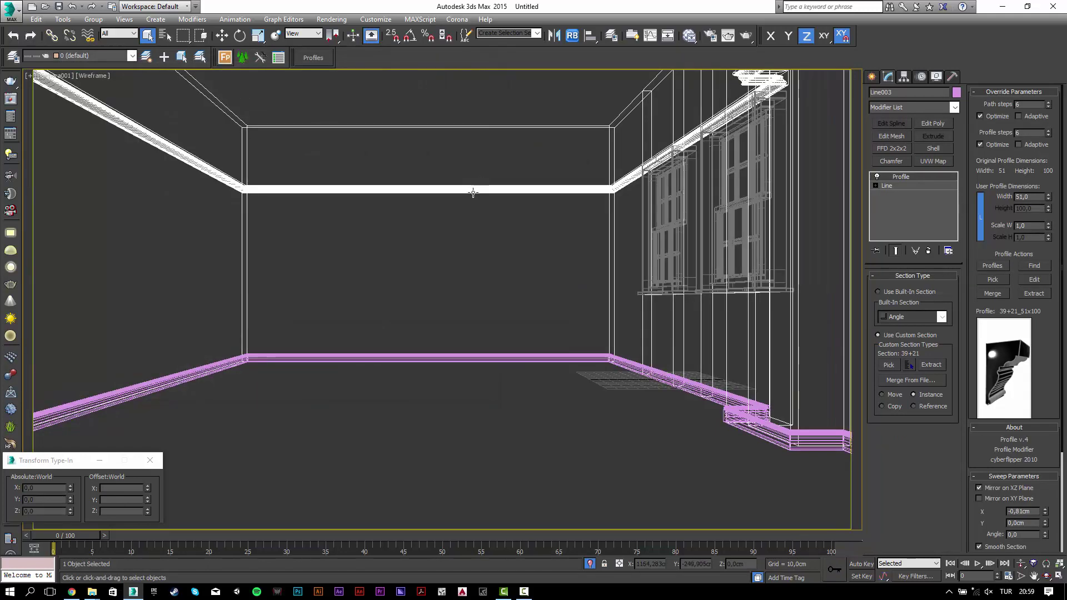
- In Top view, set the crown moulding profile's Scale W/H to 2,0
key(t)
scroll(239, 161, down, 5)
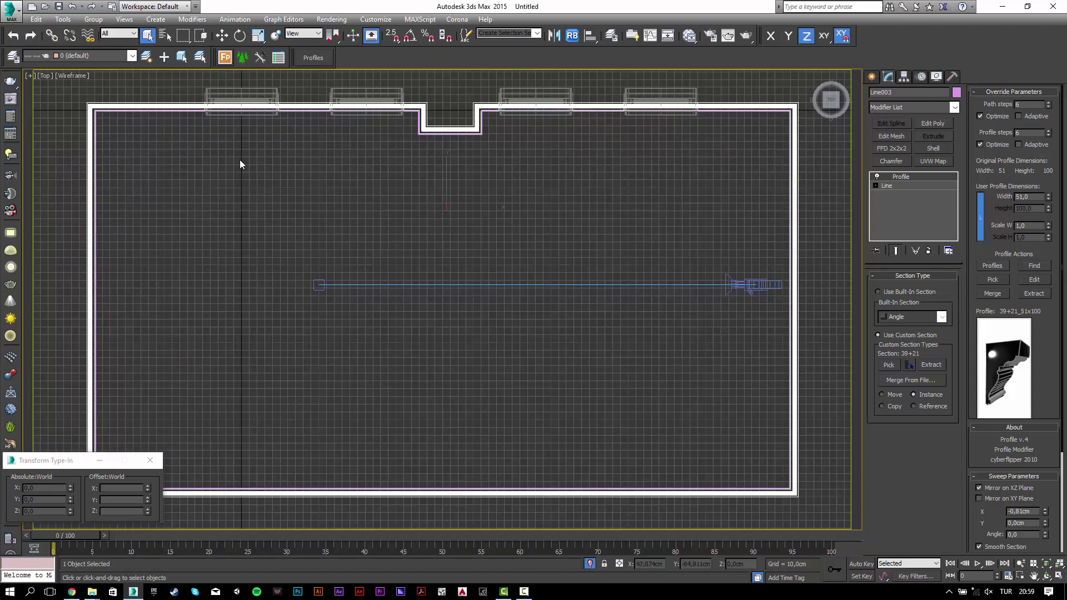
middle_drag(239, 161, 497, 272)
scroll(488, 272, up, 3)
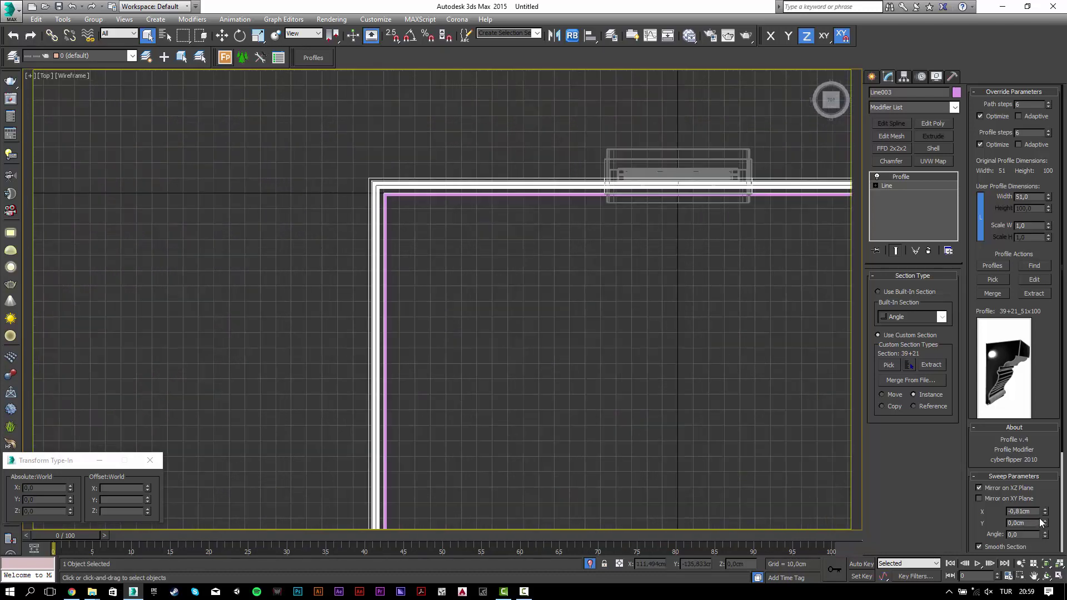
mouse_move(1044, 516)
mouse_down()
mouse_move(1043, 536)
mouse_move(1056, 395)
mouse_up()
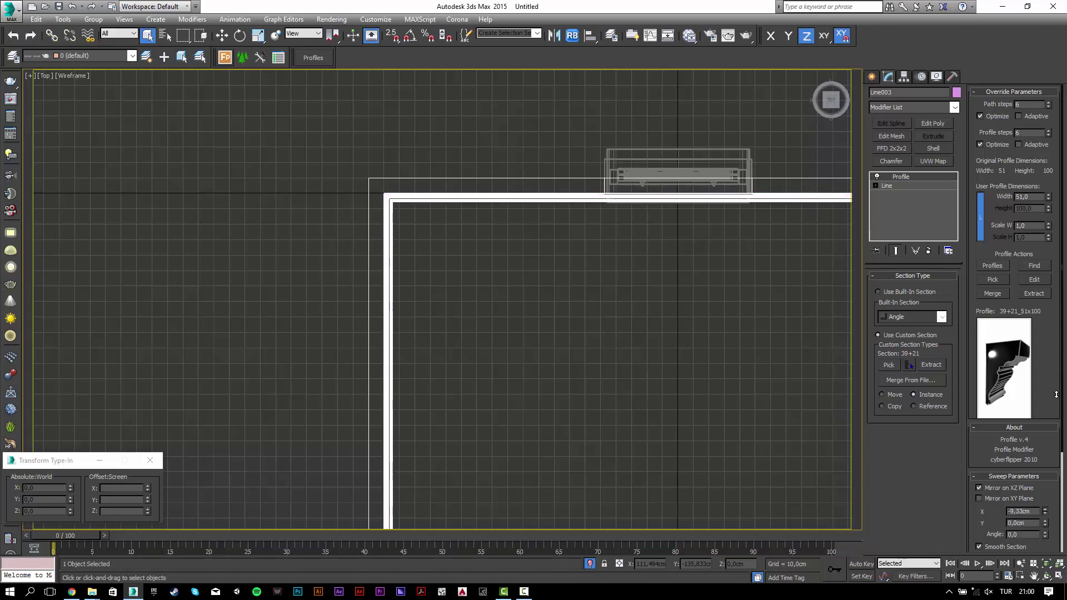
click(1048, 225)
mouse_move(1049, 229)
mouse_down()
mouse_move(1053, 218)
mouse_move(1036, 232)
mouse_up()
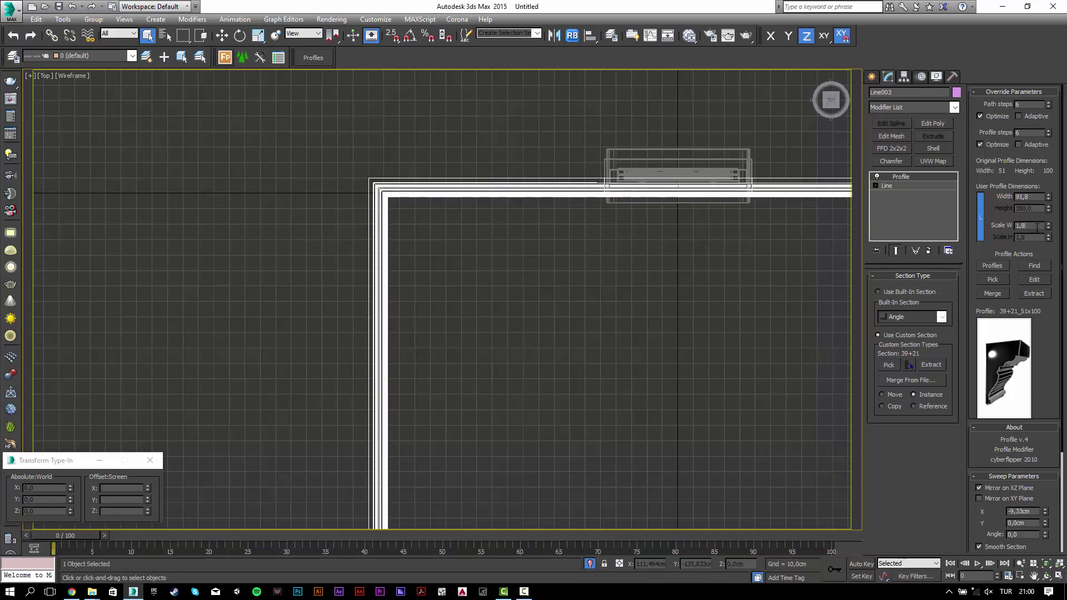
text(2)
key(Return)
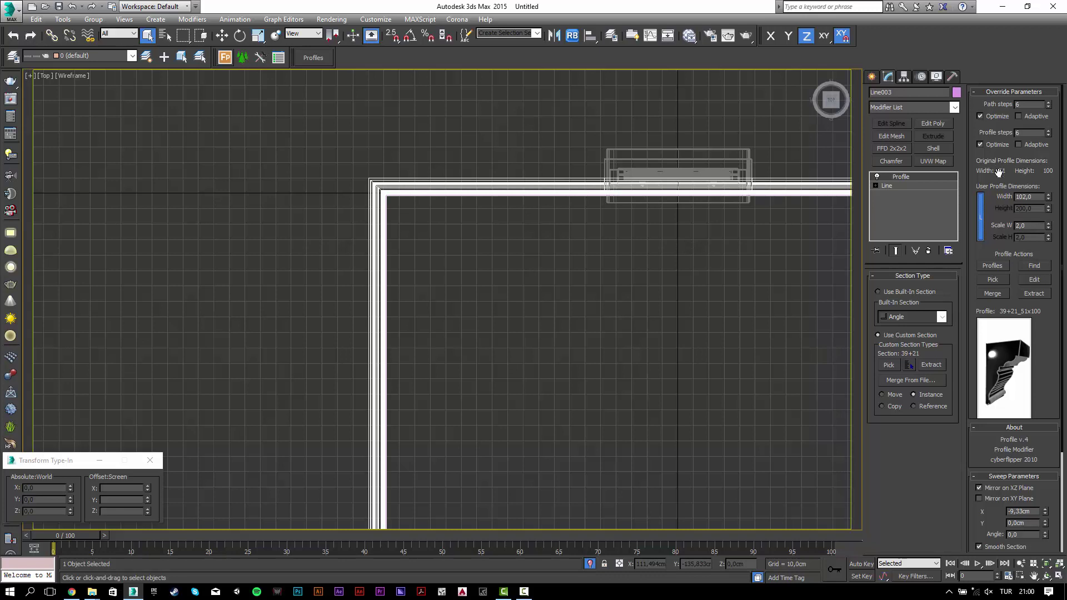
- Reselect the crown moulding and tune its sweep X offset to about -18 cm against the walls
drag(1045, 510, 456, 190)
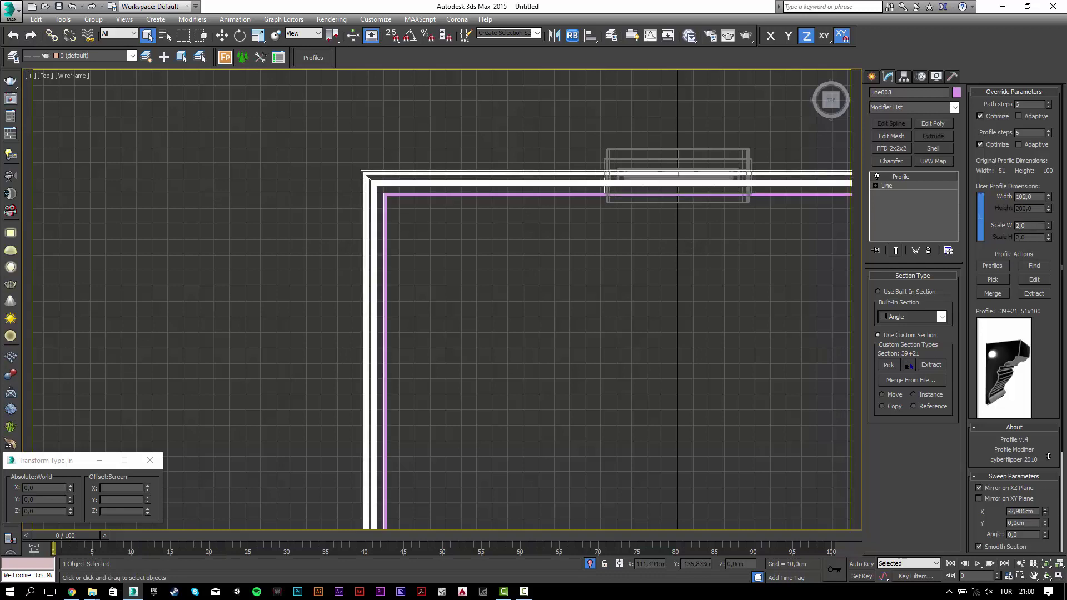
middle_drag(381, 193, 392, 309)
scroll(392, 309, up, 5)
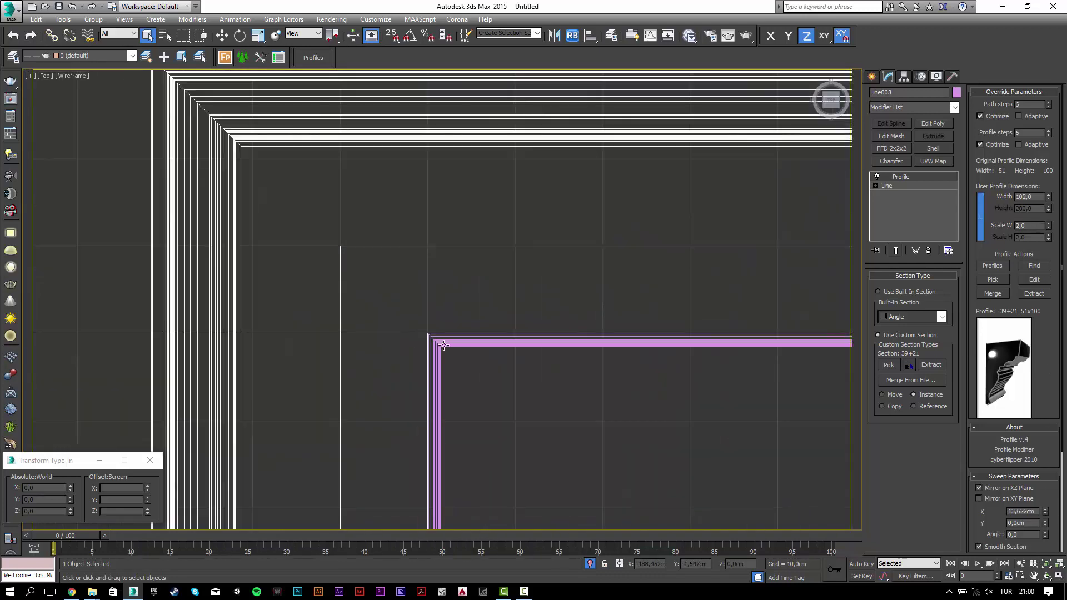
click(445, 345)
key(Delete)
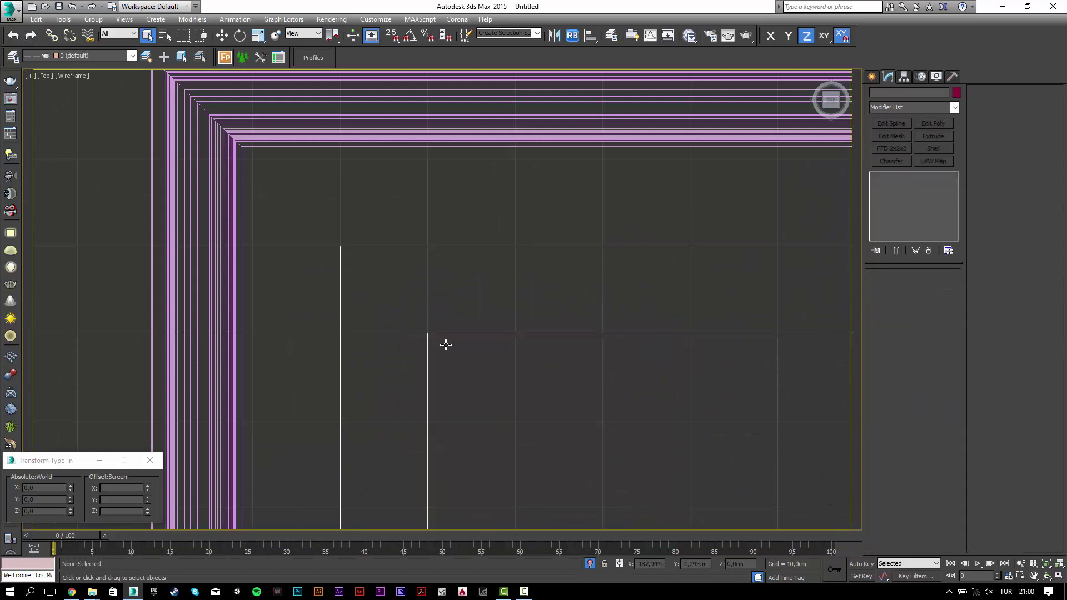
click(373, 142)
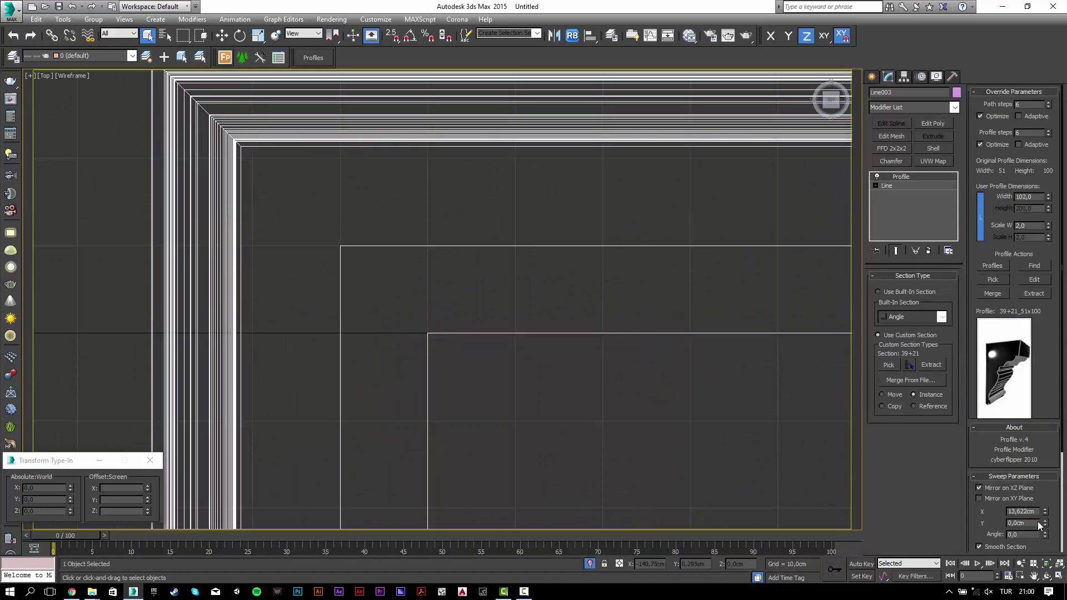
drag(1047, 518, 1064, 53)
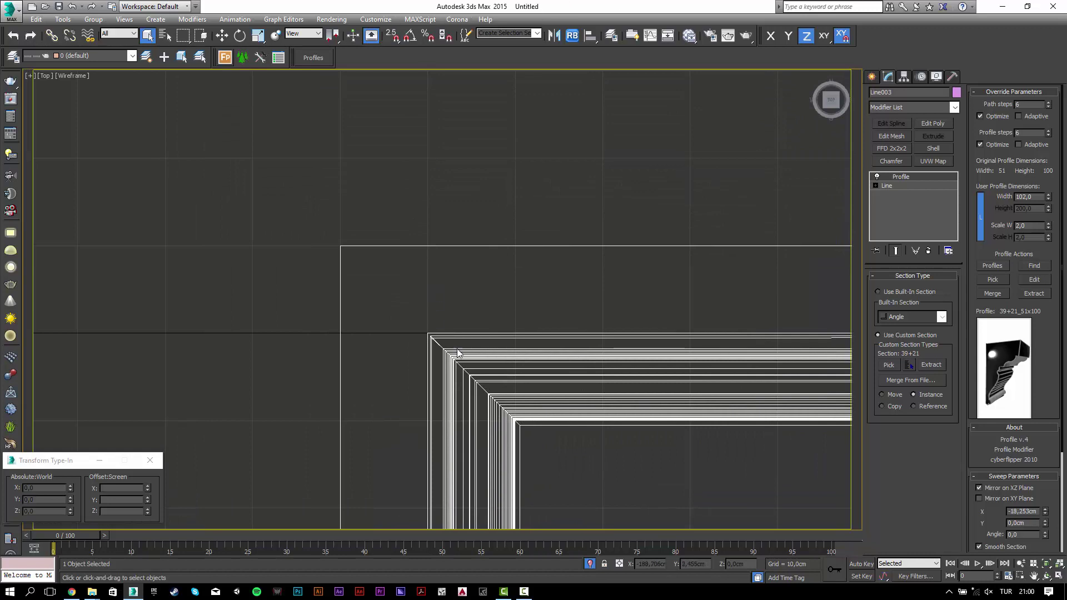
scroll(455, 351, up, 2)
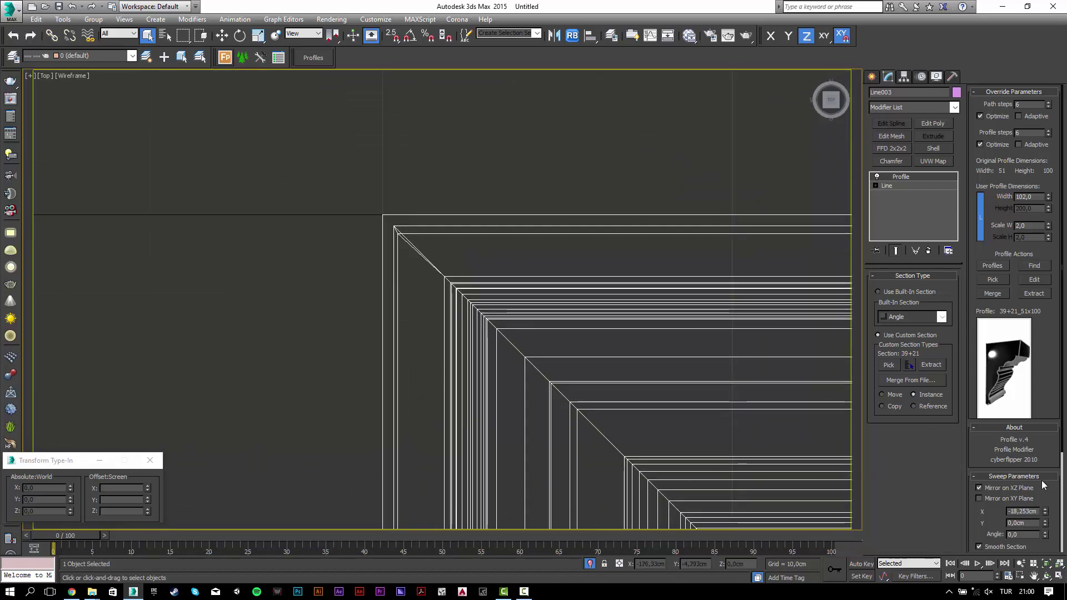
drag(1046, 514, 1043, 510)
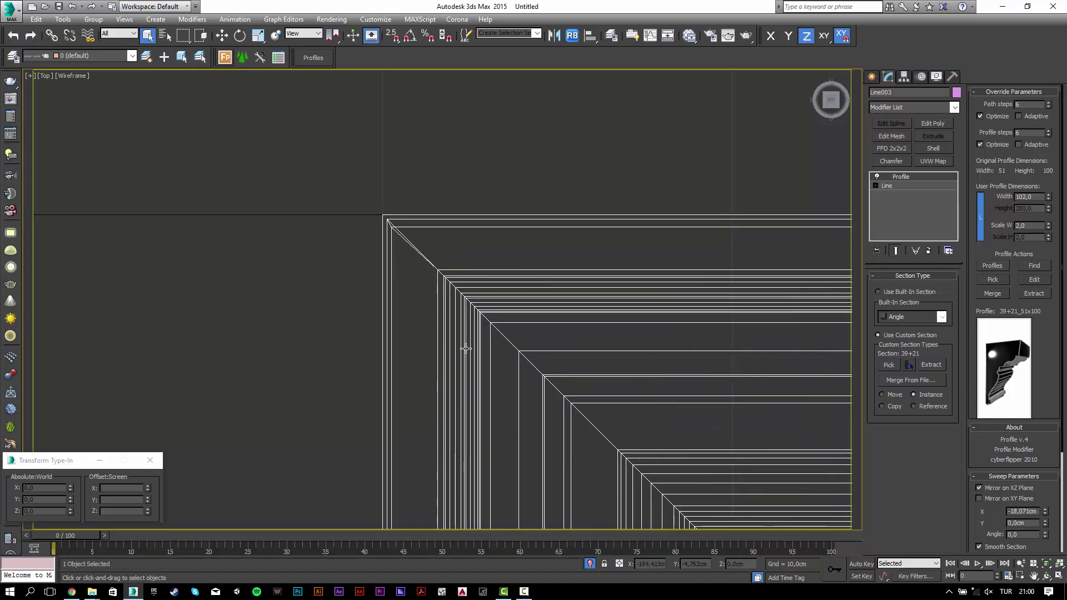
scroll(466, 348, down, 3)
- Show Camera001 with Shaded + Edged Faces and unhide all room objects
key(c)
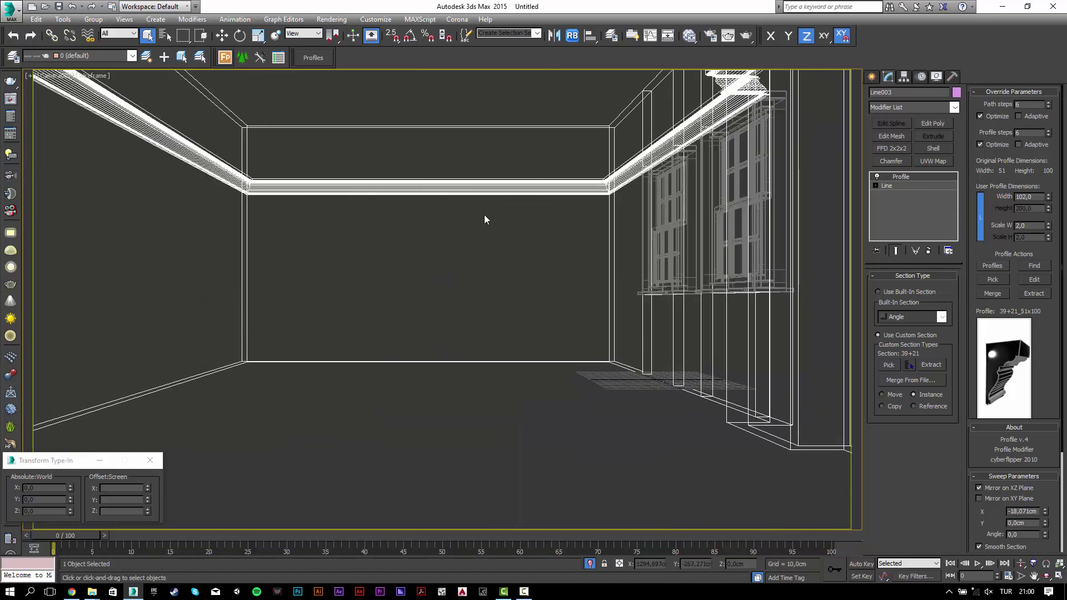
key(F3)
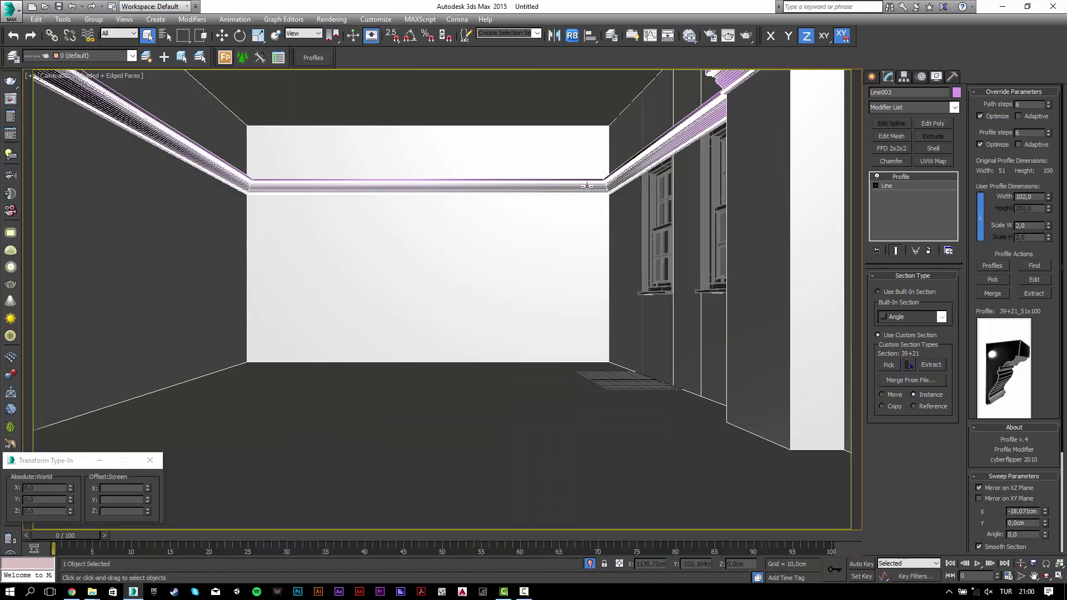
right_click(552, 218)
click(567, 168)
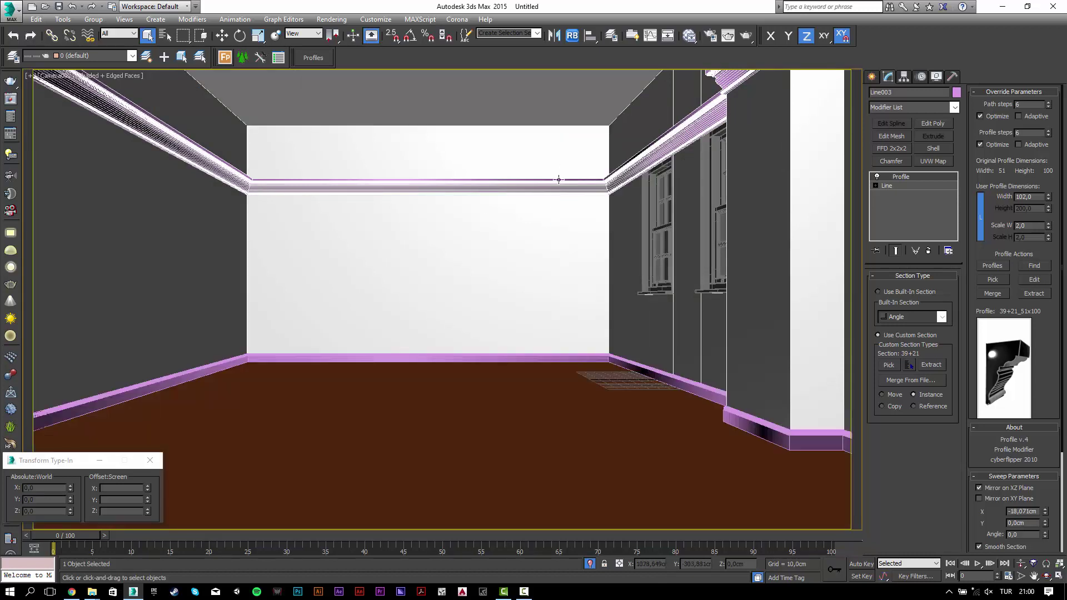
- Align the crown moulding's Z position to the walls so its top meets the ceiling
key(w)
click(591, 35)
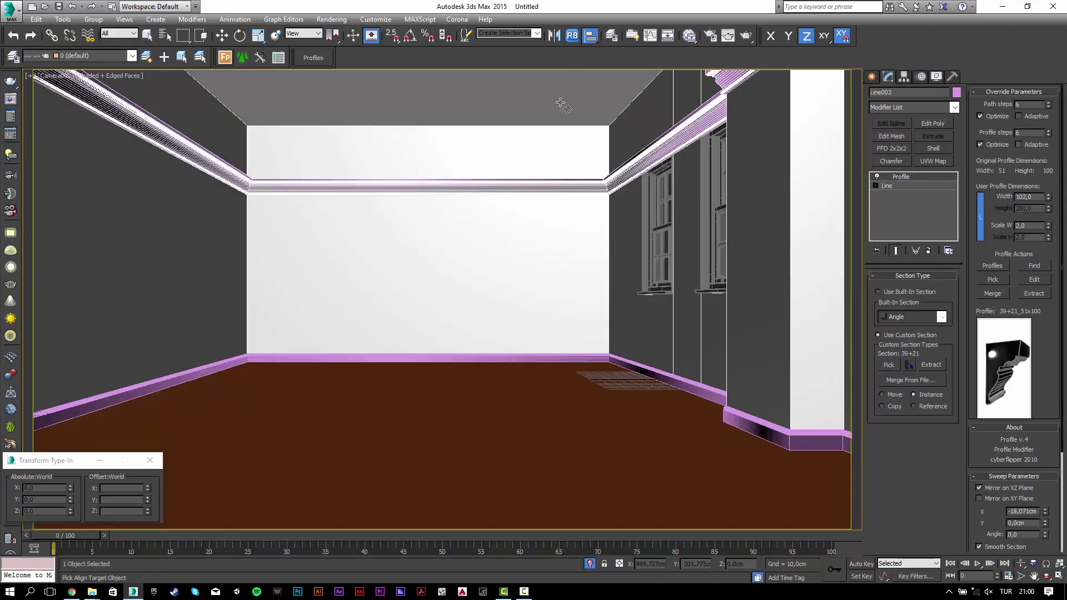
click(630, 196)
click(564, 225)
click(549, 251)
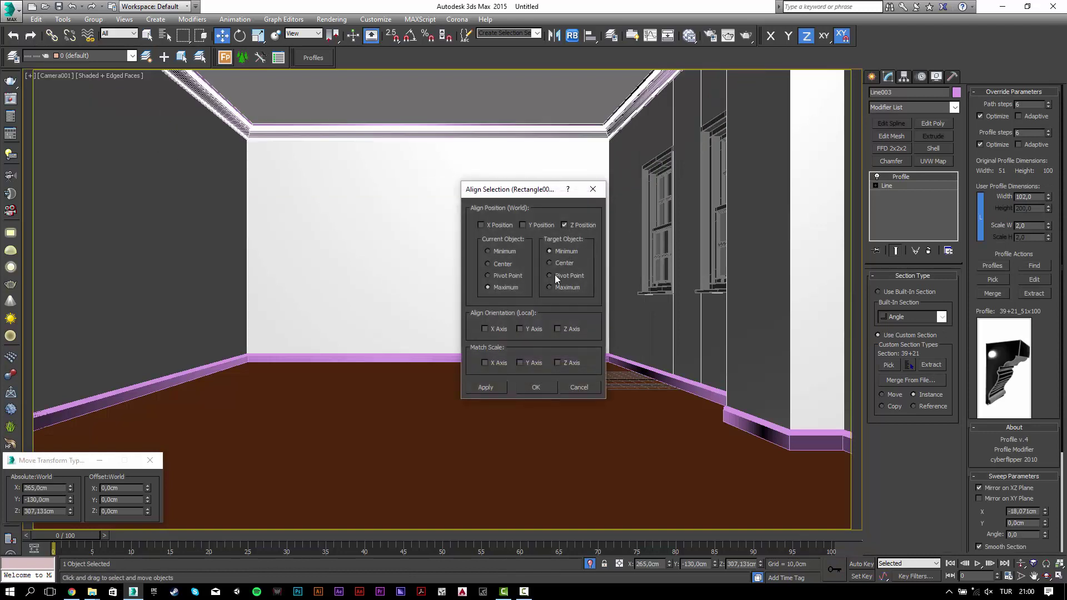
click(529, 388)
click(526, 411)
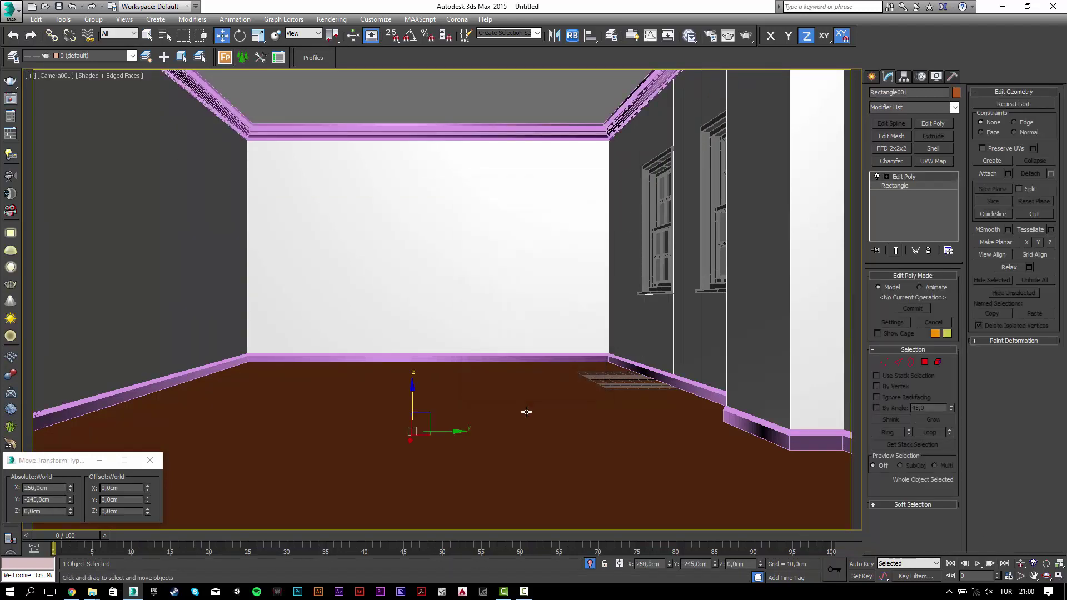
- Hide edged faces, select the floor and add a FloorGenerator modifier
key(F4)
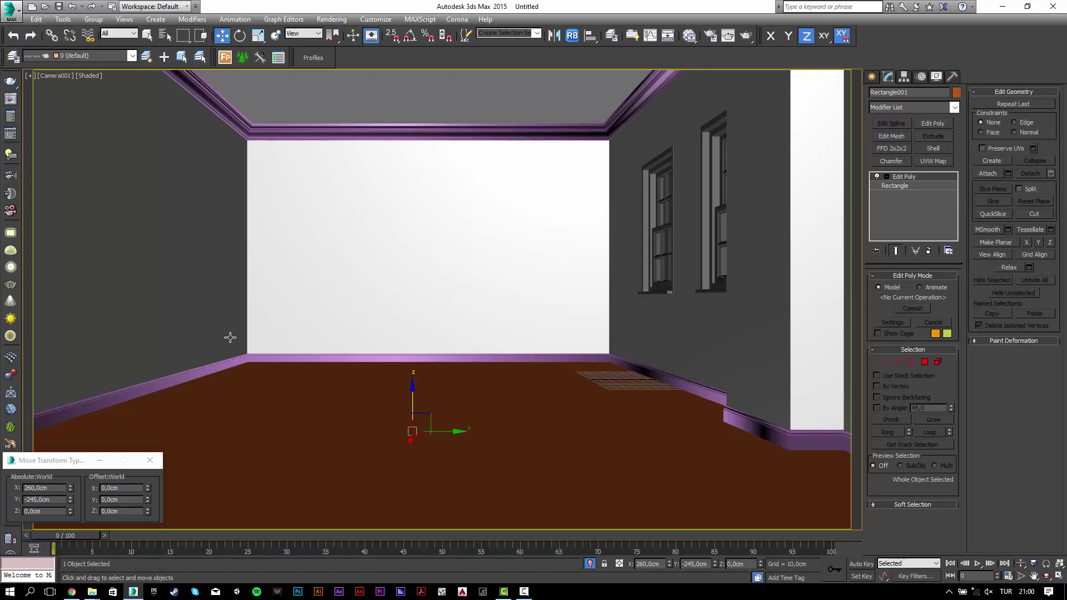
click(775, 440)
click(377, 462)
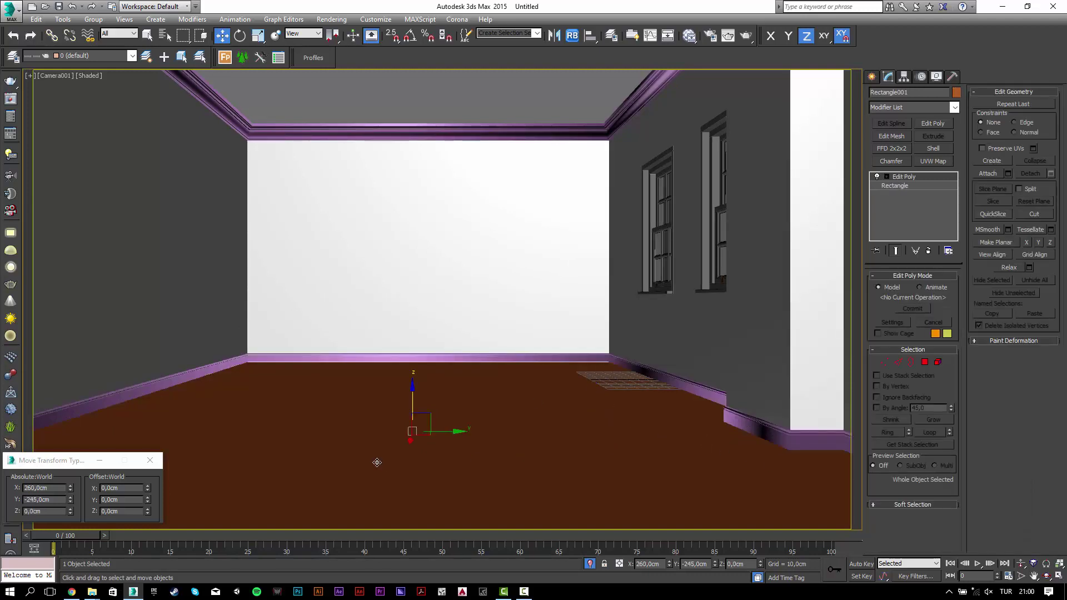
click(926, 108)
text(fl)
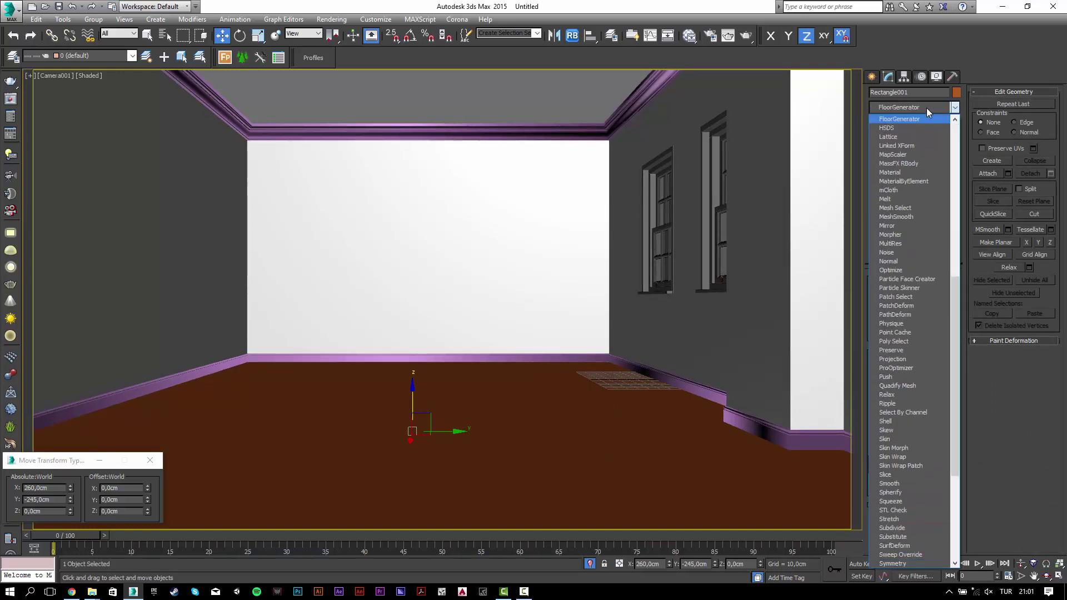
key(Return)
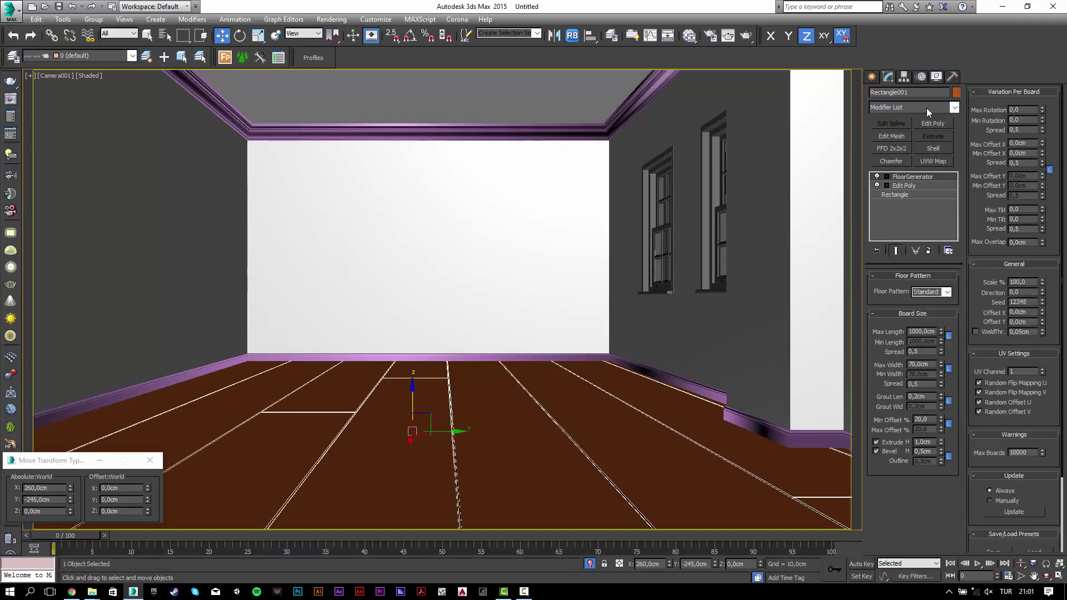
- Set FloorGenerator Max Length to 120 cm and Max Width to 15 cm
double_click(924, 332)
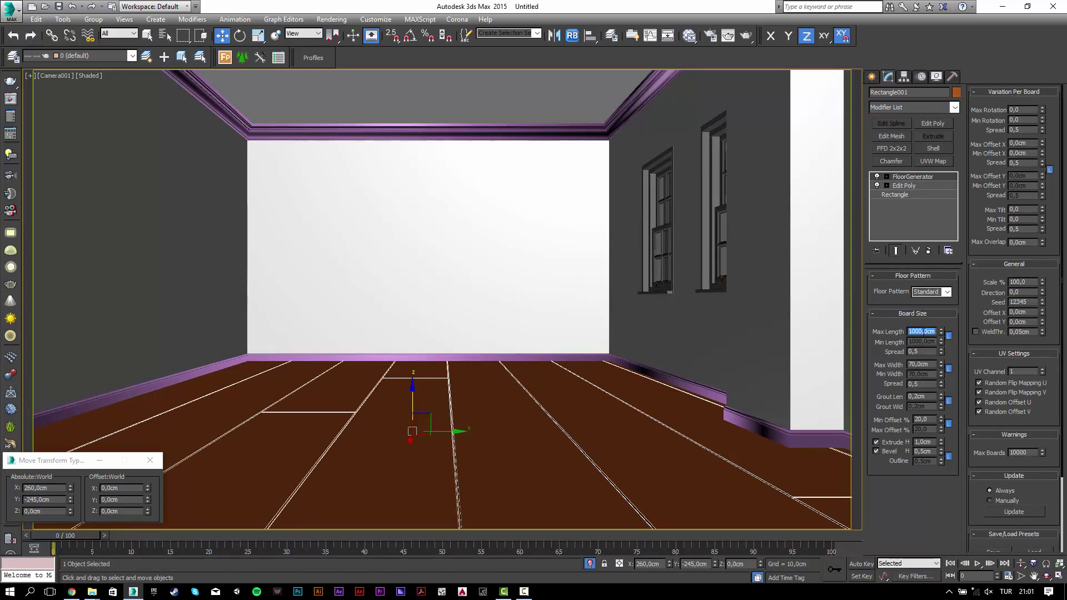
text(120)
key(Return)
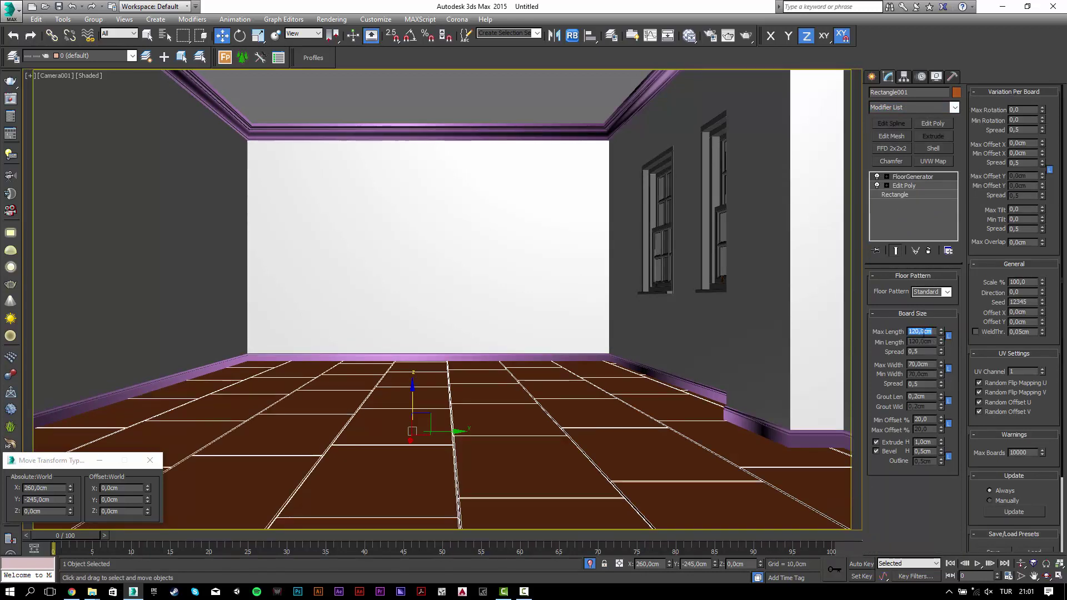
double_click(923, 364)
text(15)
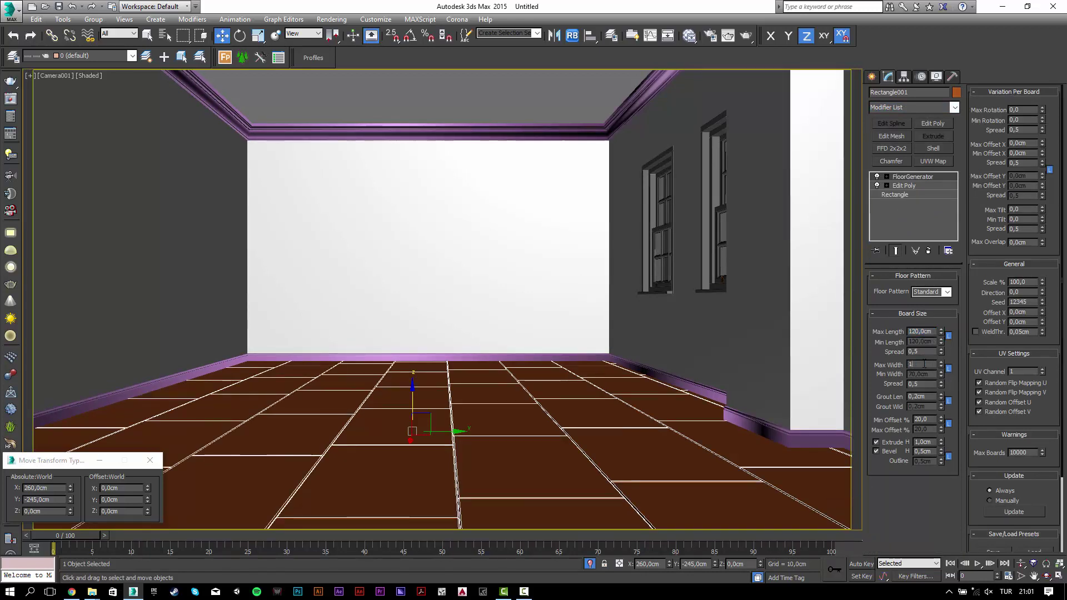
key(Return)
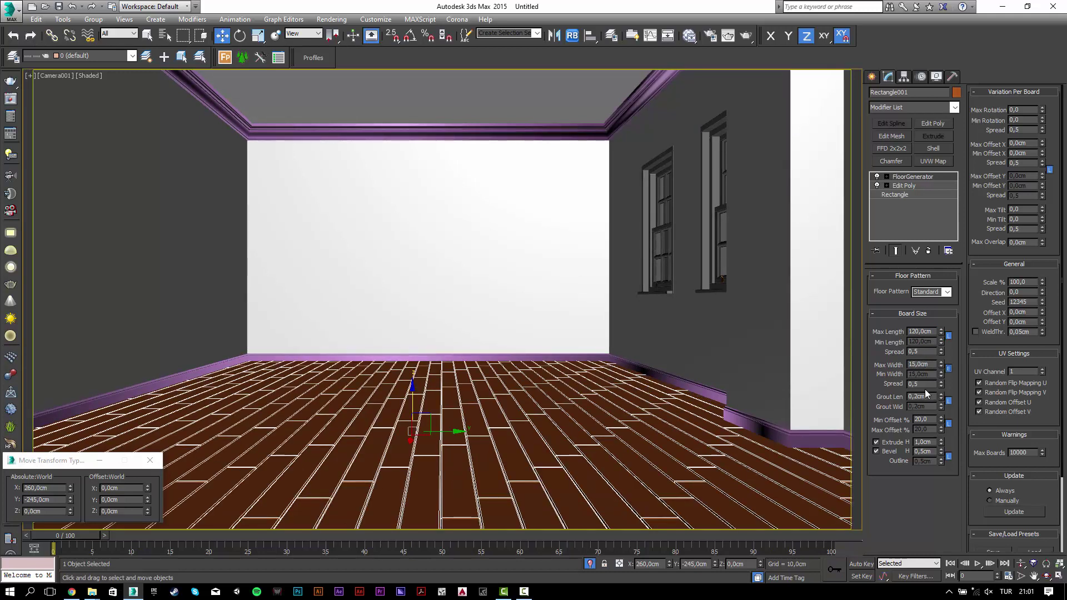
- Set the plank bevel height to 0,2 cm and the grout to 0,1 cm
double_click(931, 442)
text(0,5)
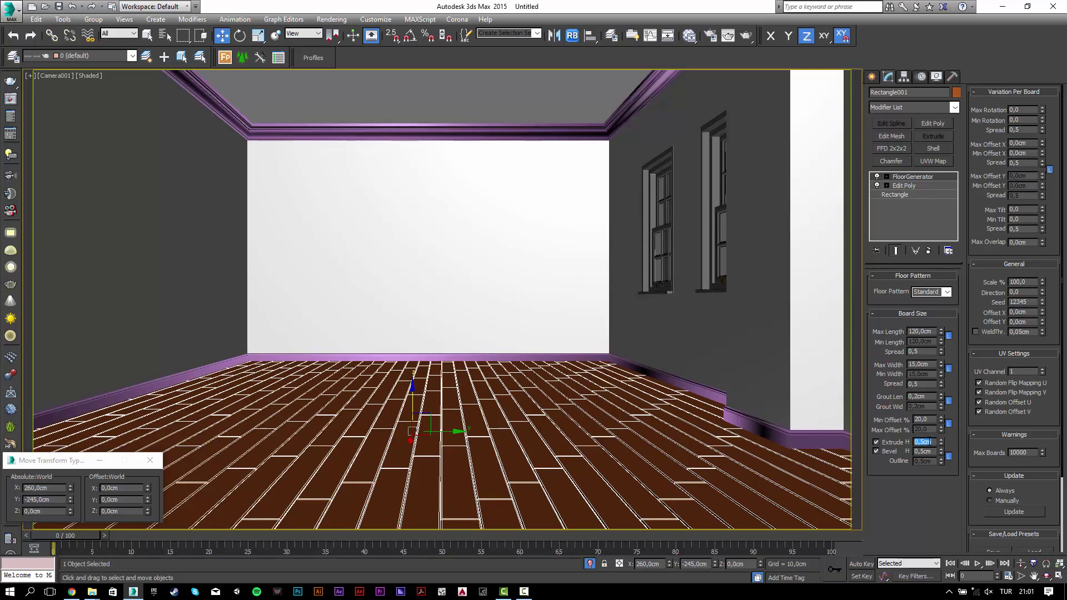
key(Tab)
text(,2)
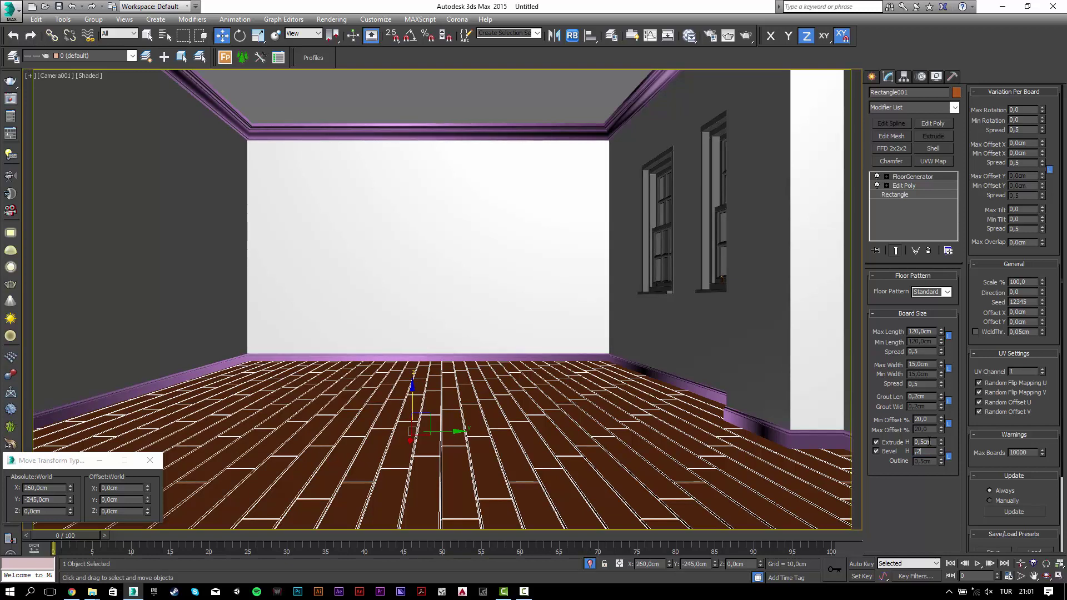
key(Return)
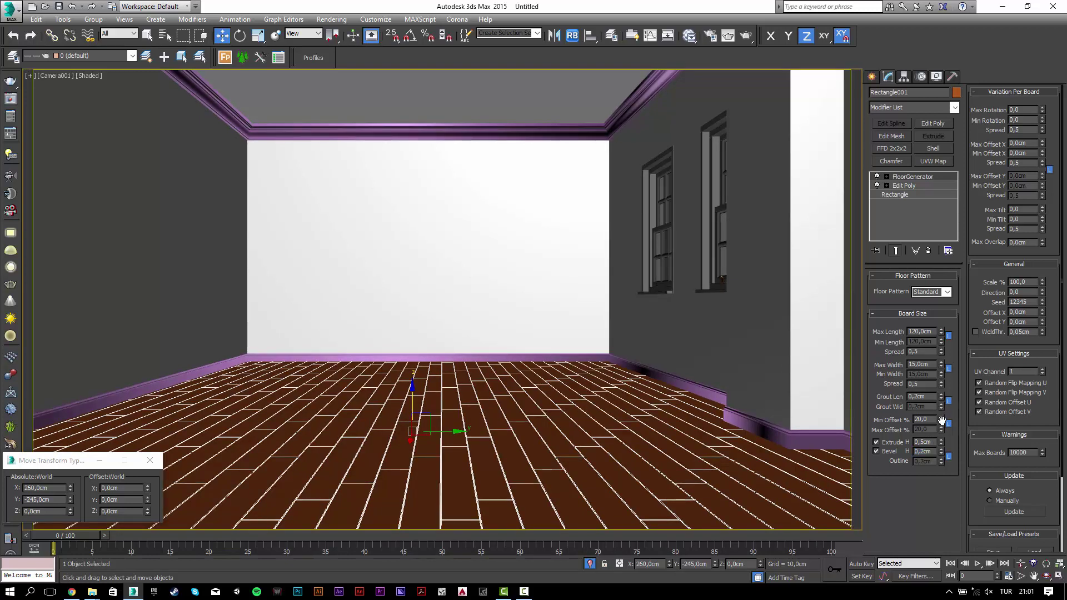
drag(942, 400, 941, 429)
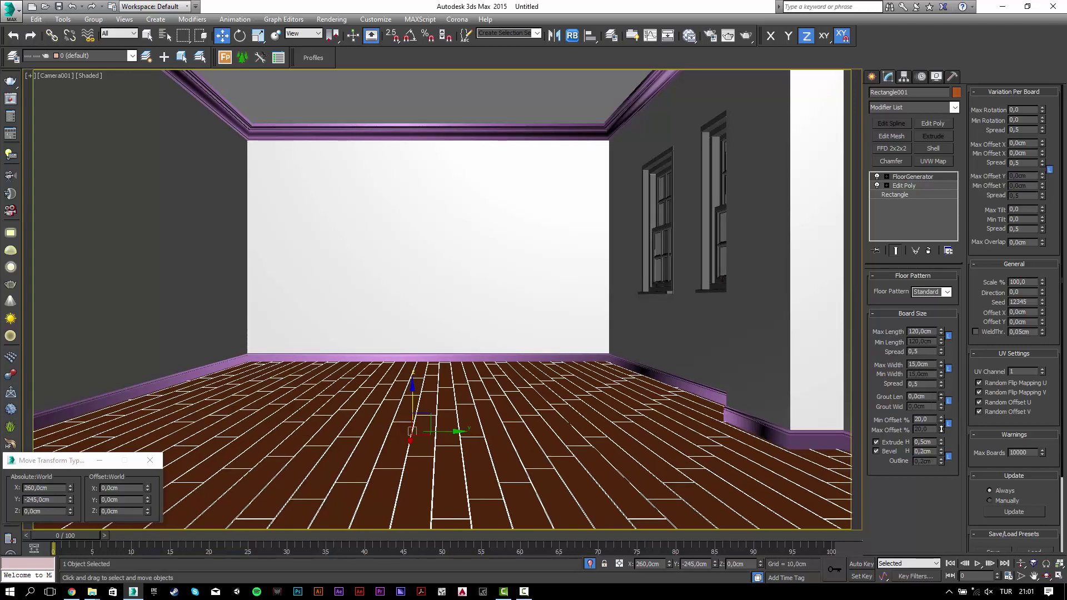
key(ctrl+z)
double_click(931, 396)
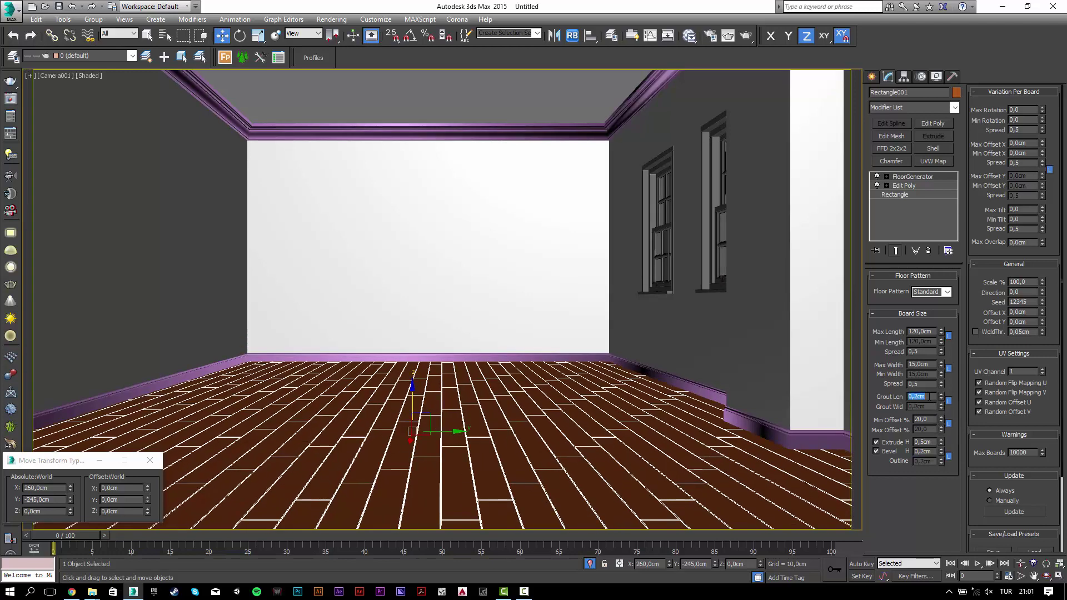
text(0,1)
key(Return)
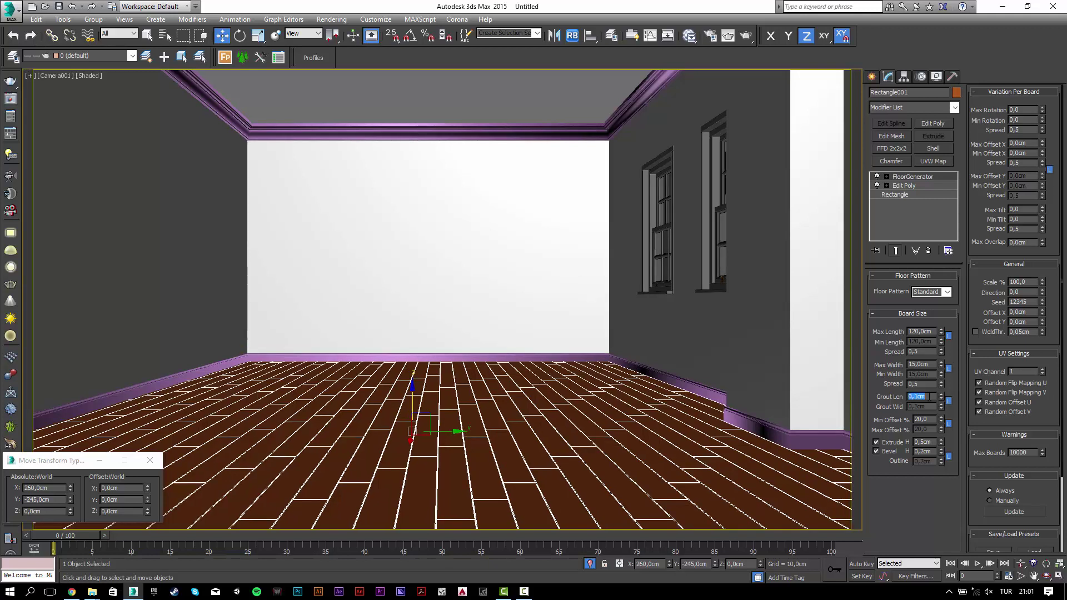
click(583, 304)
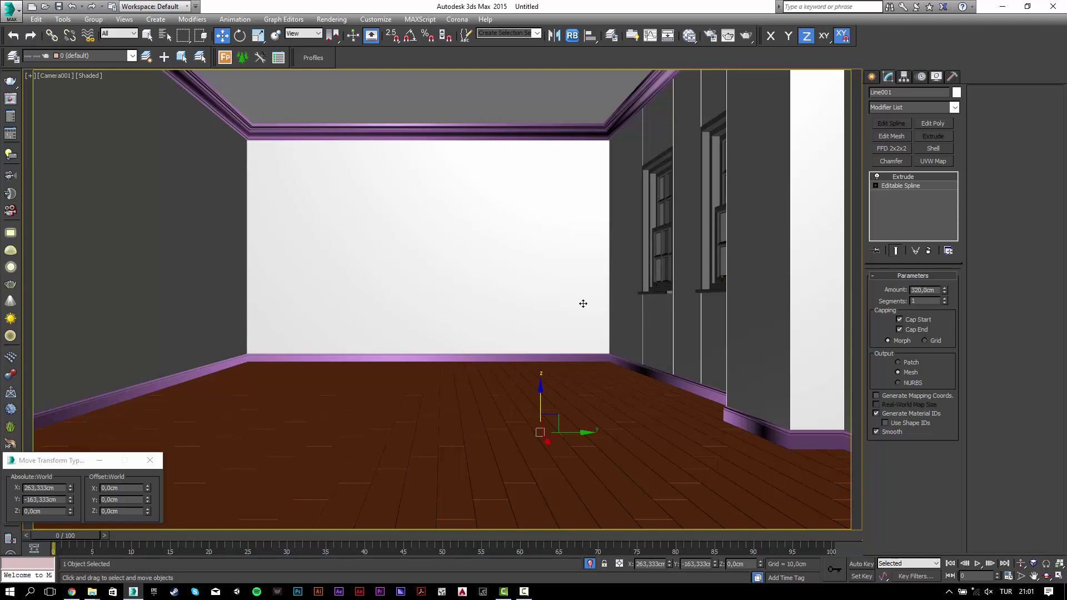
- Clone the floor as Rectangle005 and delete FloorGenerator from the copy, keeping the plank original
click(596, 426)
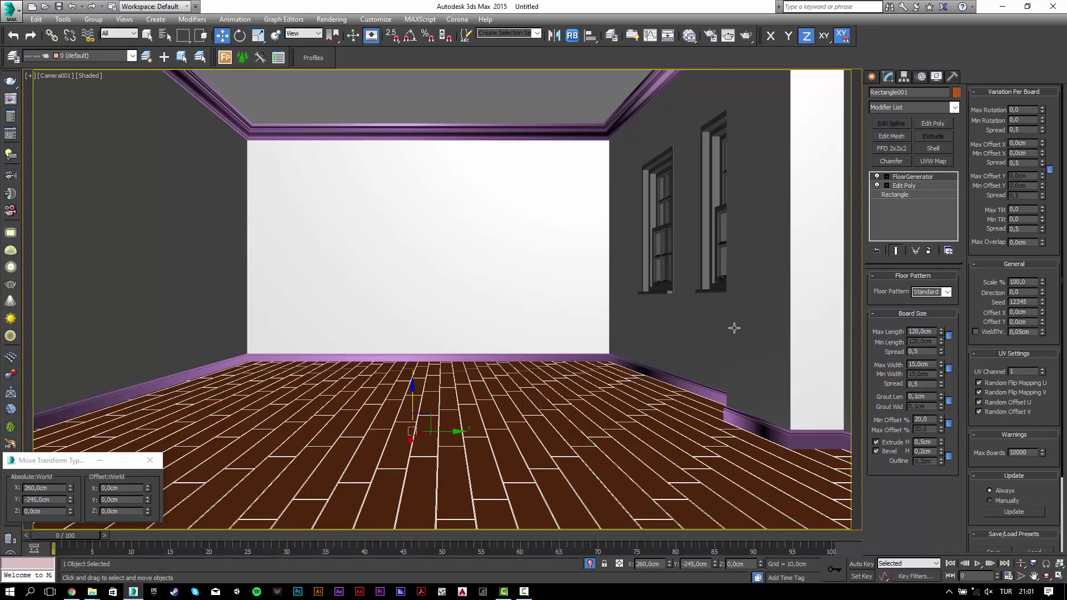
click(734, 329)
click(565, 372)
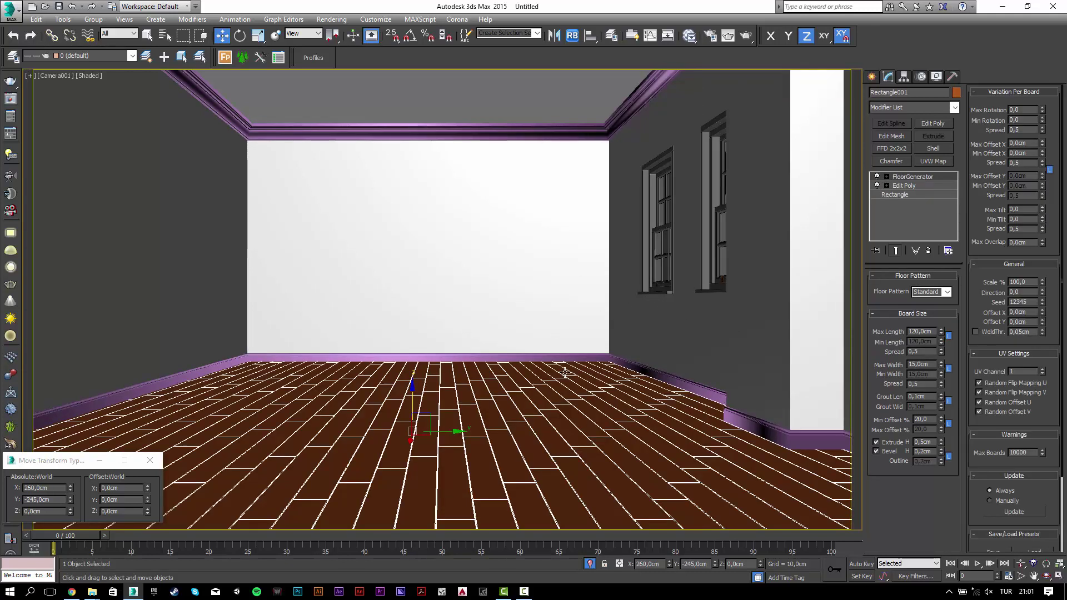
shift+click(412, 406)
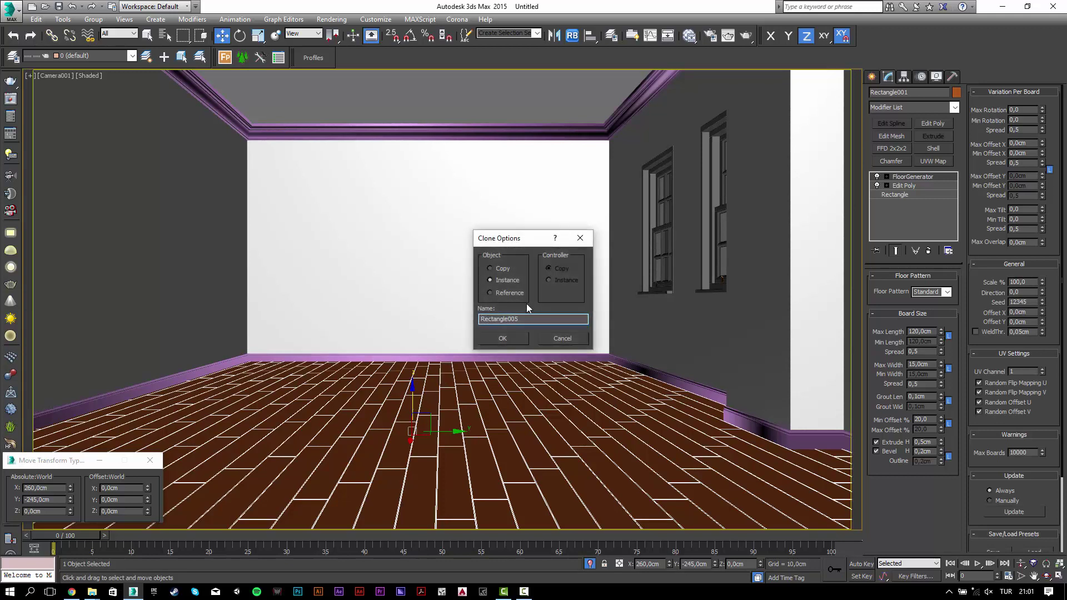
click(503, 338)
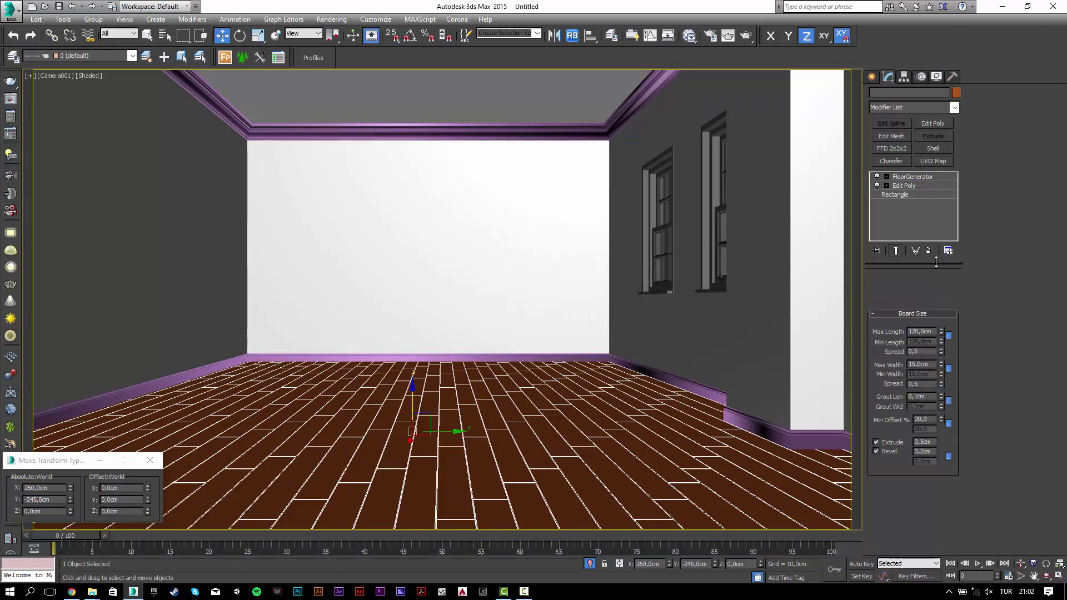
click(932, 252)
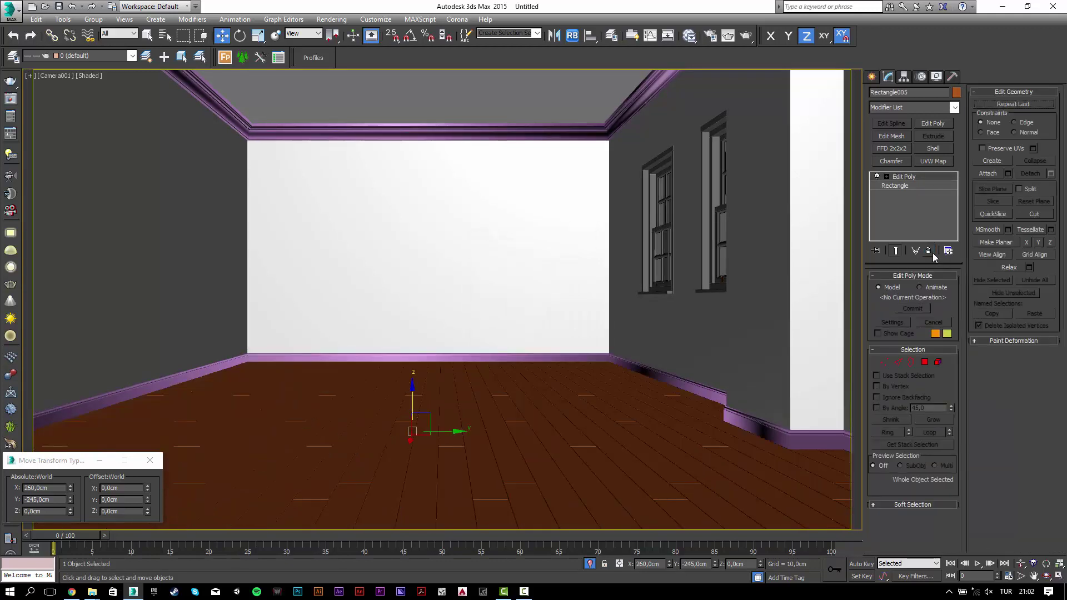
click(524, 254)
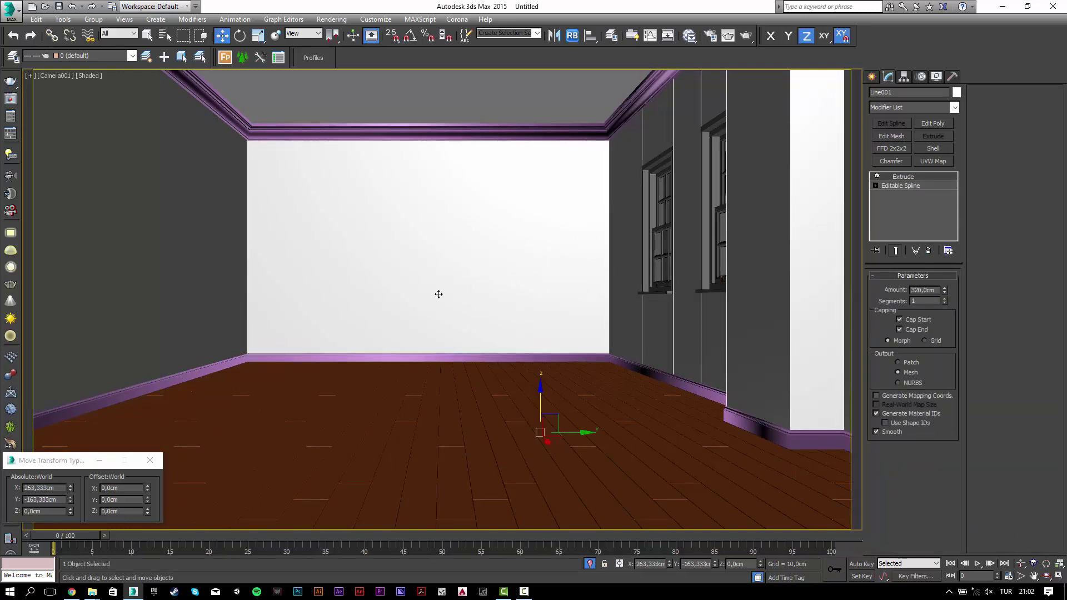
click(158, 465)
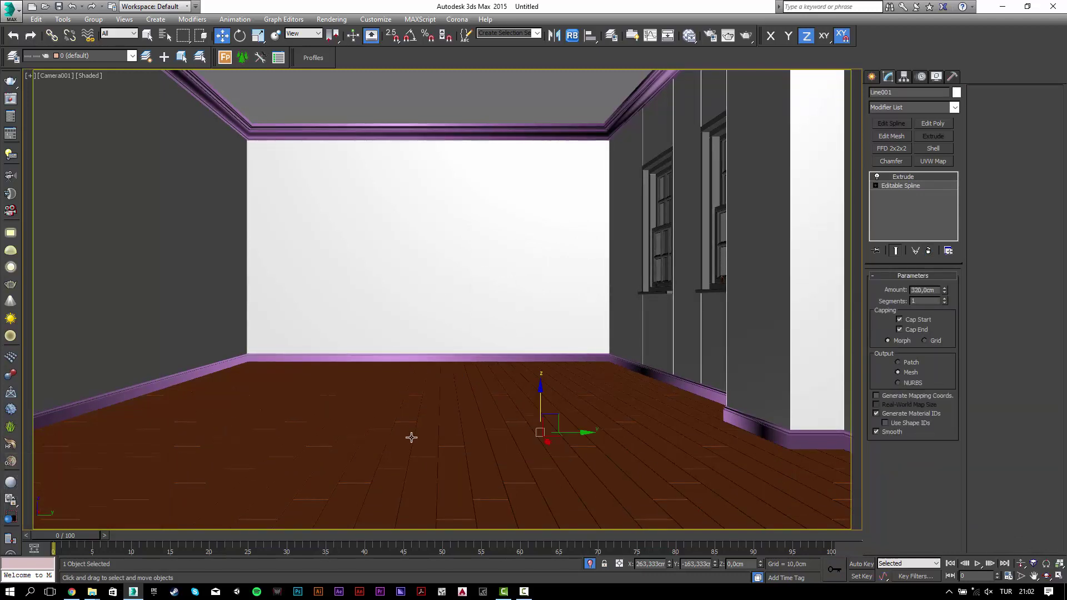